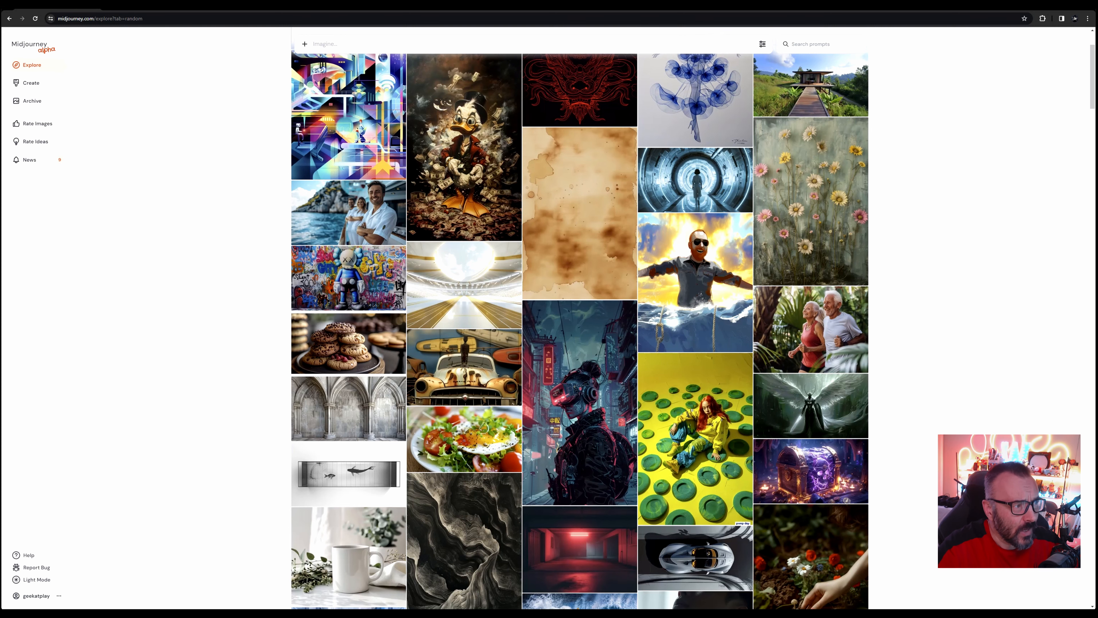
Step: Switch to Discord and examine the recent Midjourney Bot headshot results made with different --iw values
left_click(108, 8)
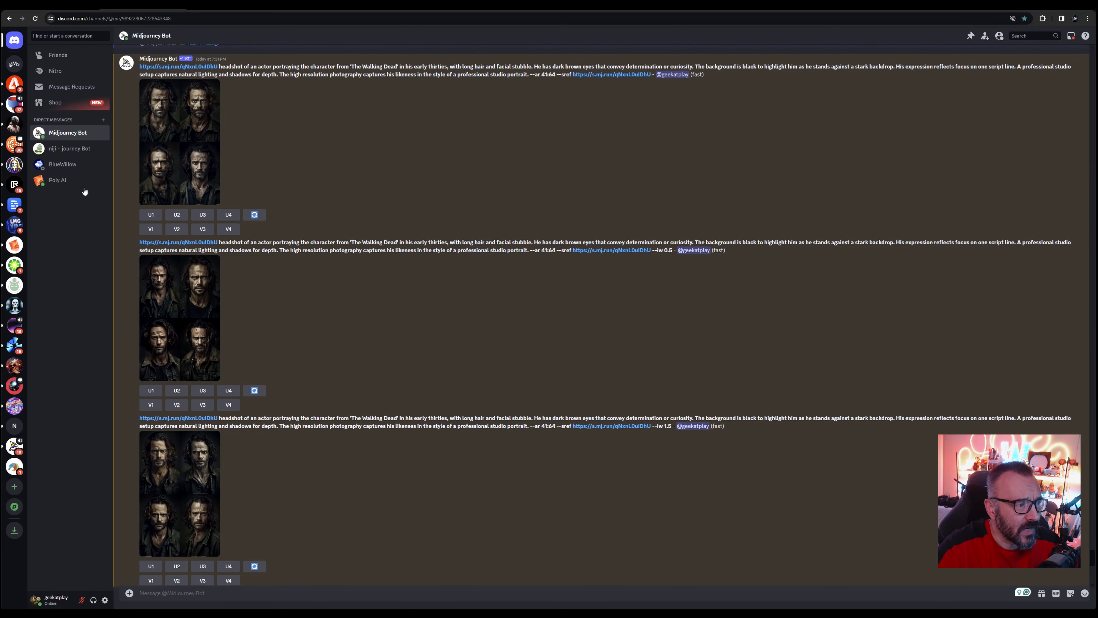
scroll(395, 284, "down", 1)
scroll(396, 287, "down", 1)
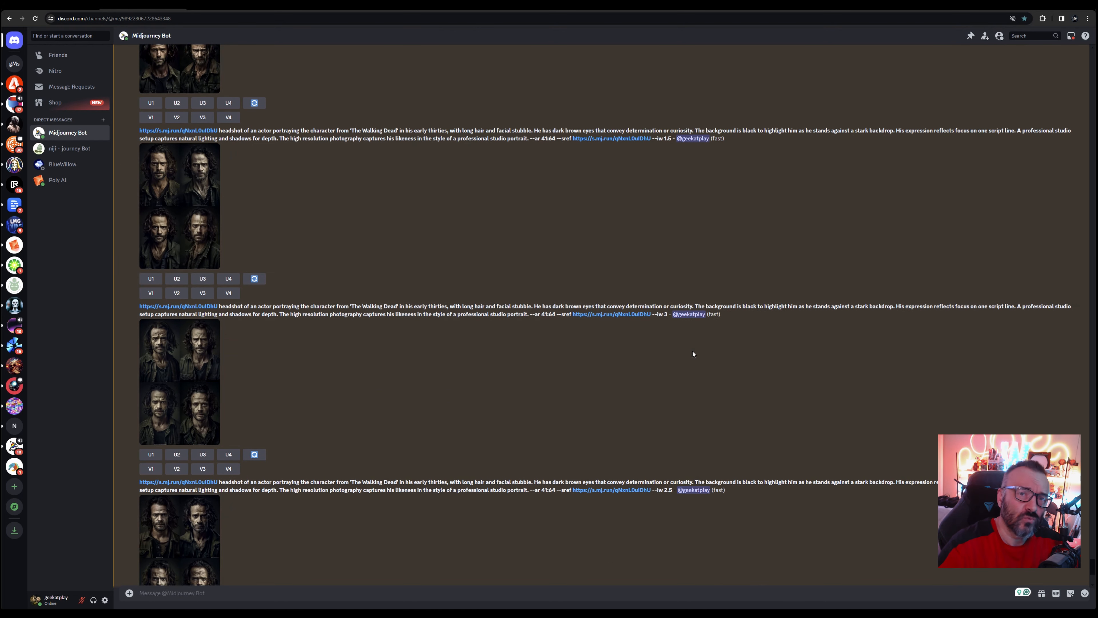
scroll(693, 351, "down", 2)
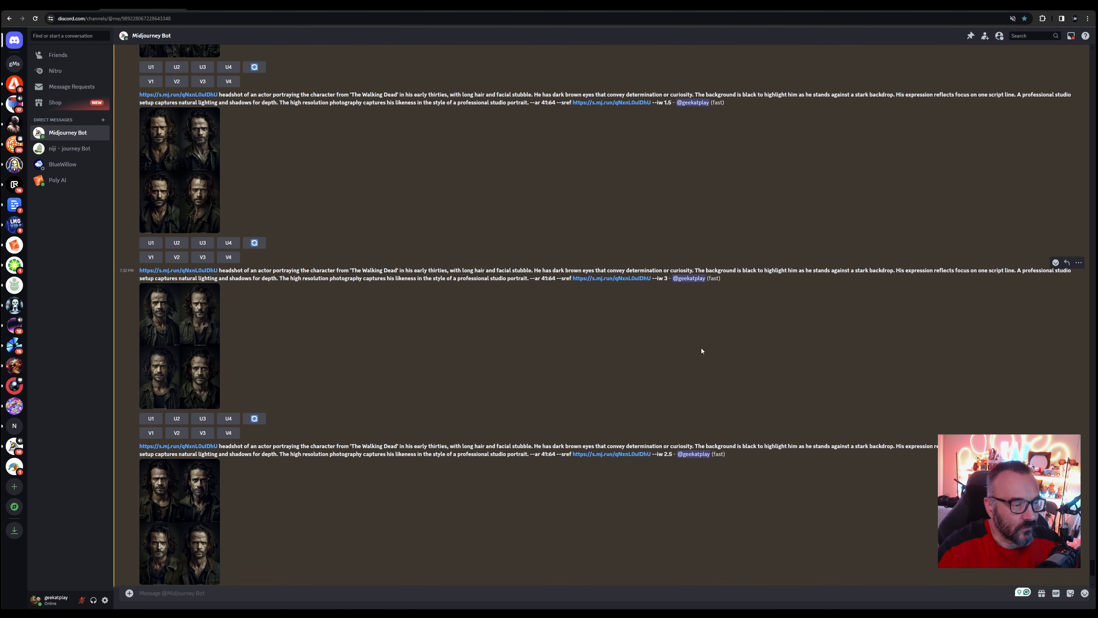
scroll(701, 348, "down", 5)
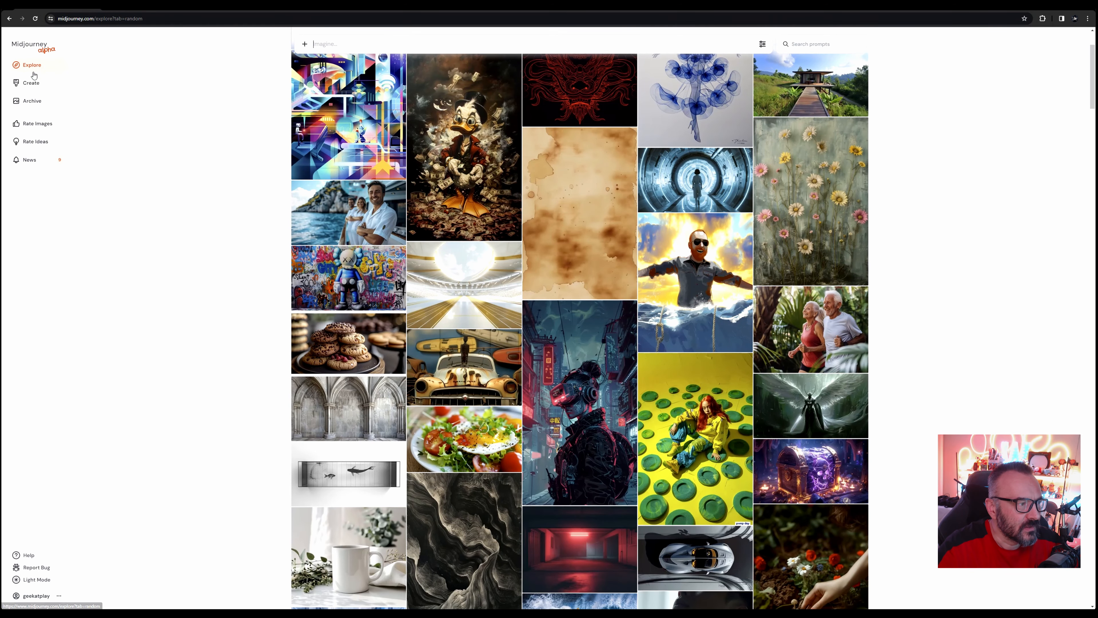
Step: Switch to the Midjourney website, open the Create page and show the image generation settings
left_click(26, 86)
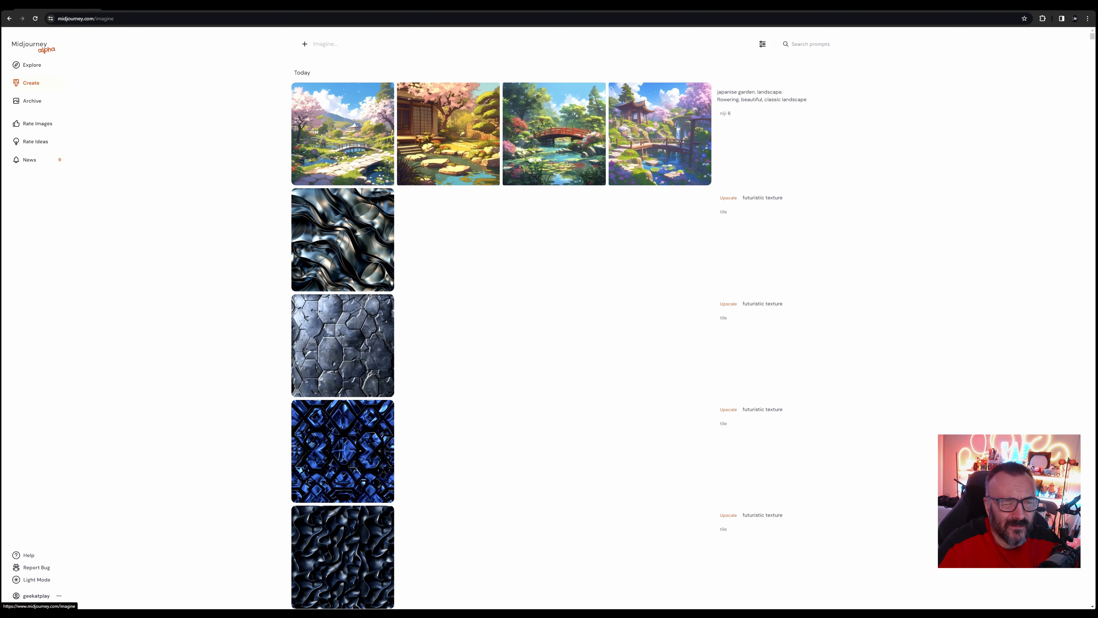
left_click(762, 44)
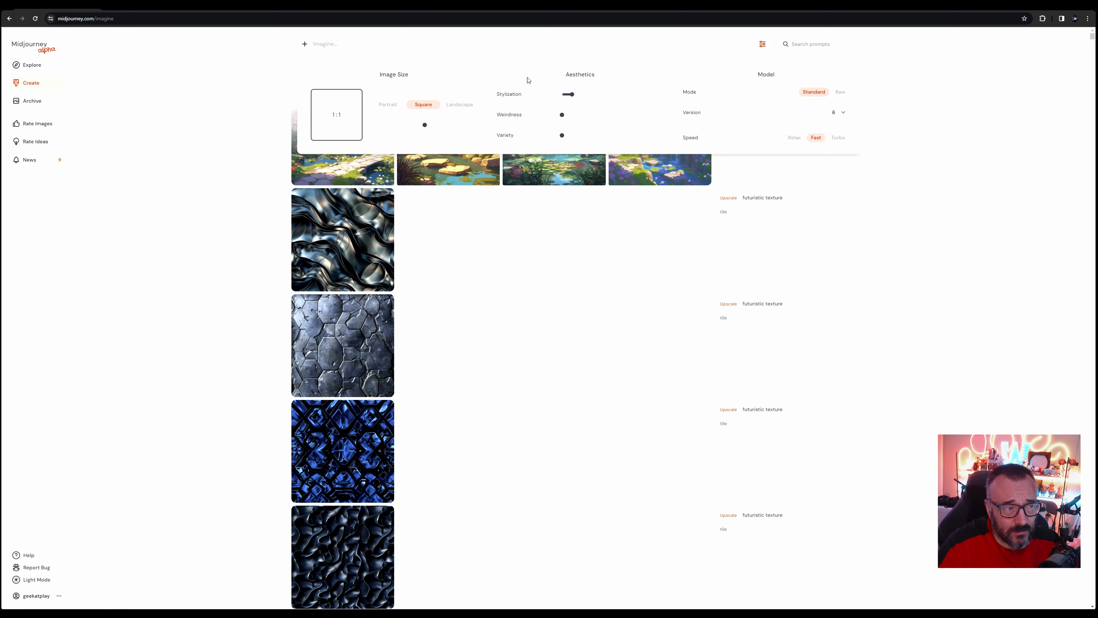
left_click(445, 43)
type("--")
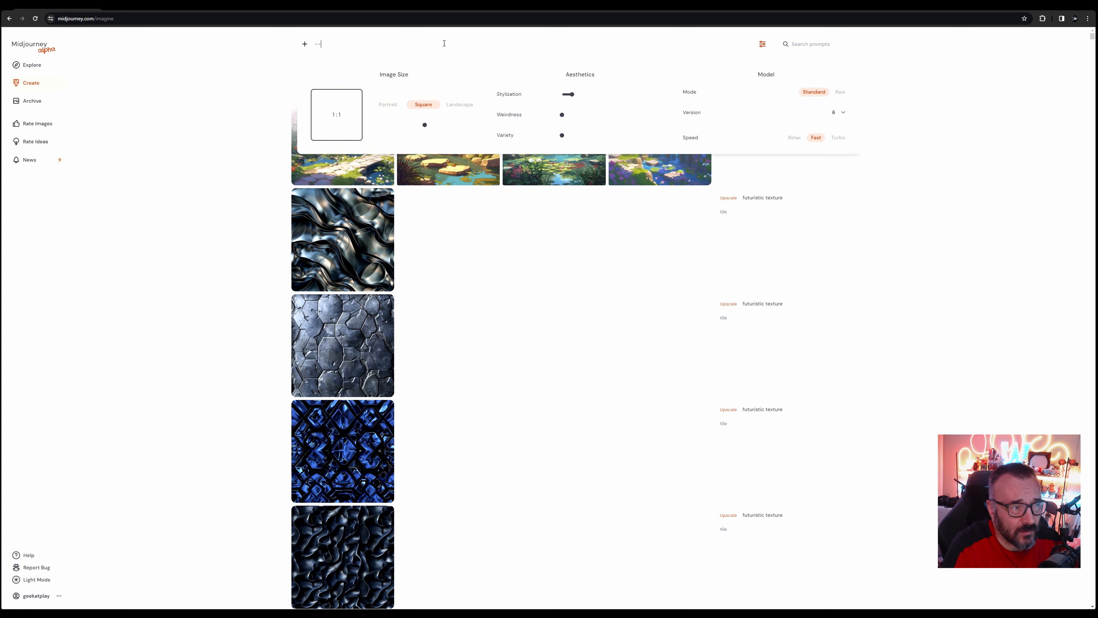
key("BackSpace")
key("BackSpace")
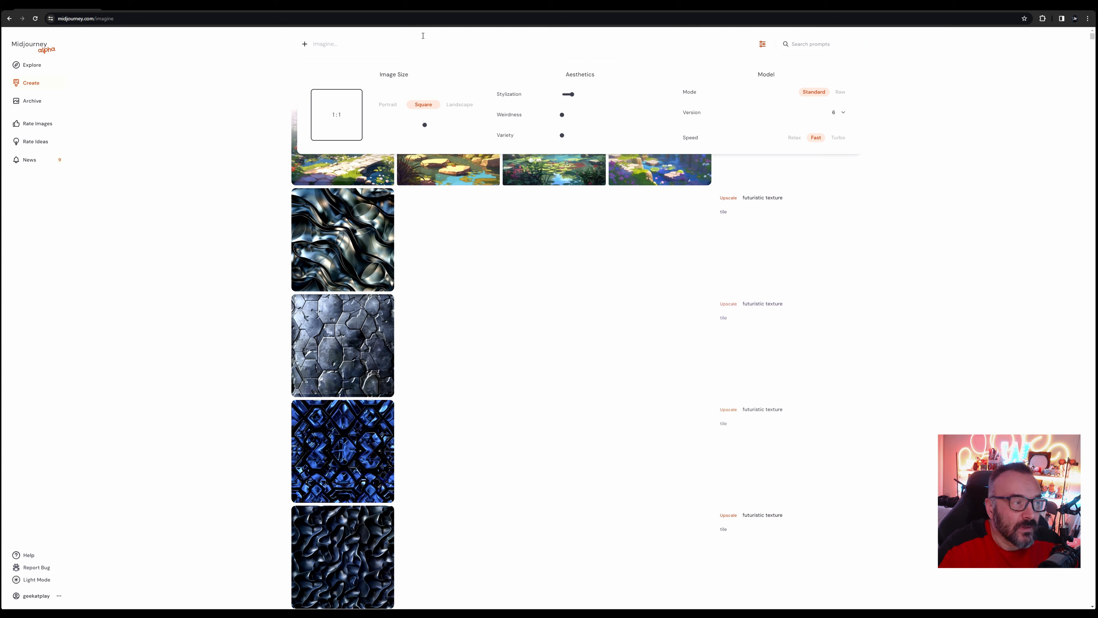
Step: Switch to Discord, find the uploaded reference photos in the Midjourney Bot conversation and view the long-haired man's portrait enlarged
left_click(133, 8)
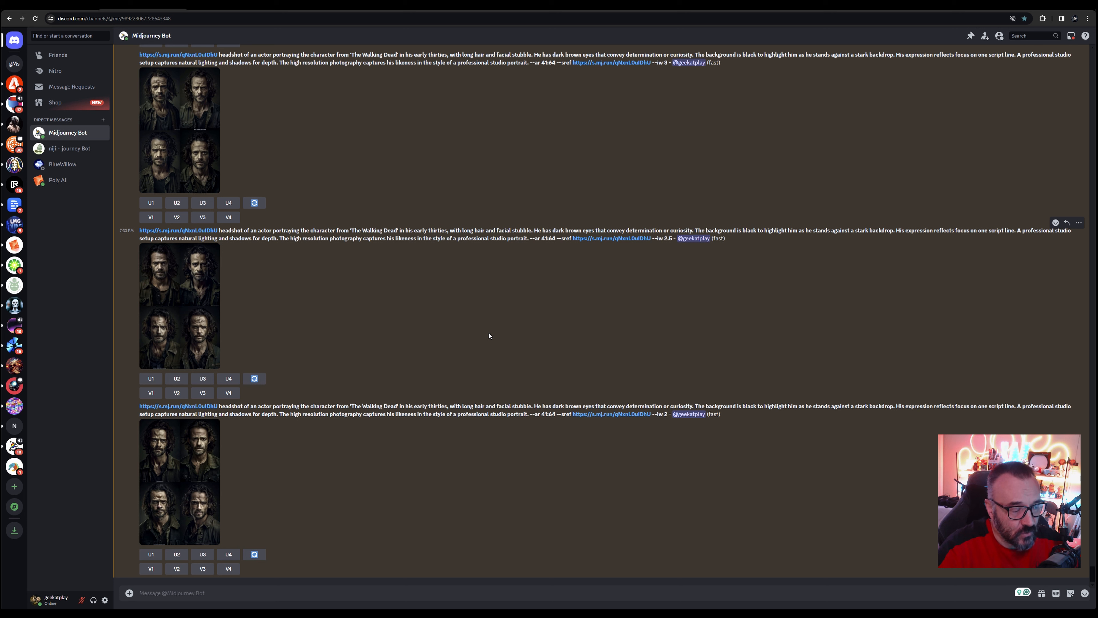
left_click(129, 593)
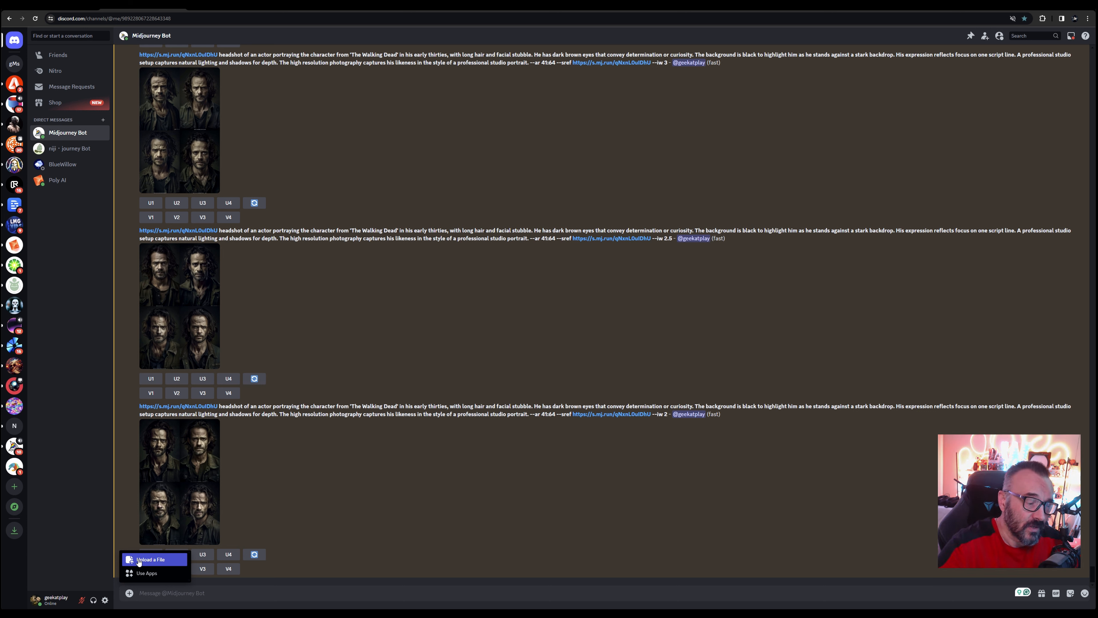
left_click(264, 592)
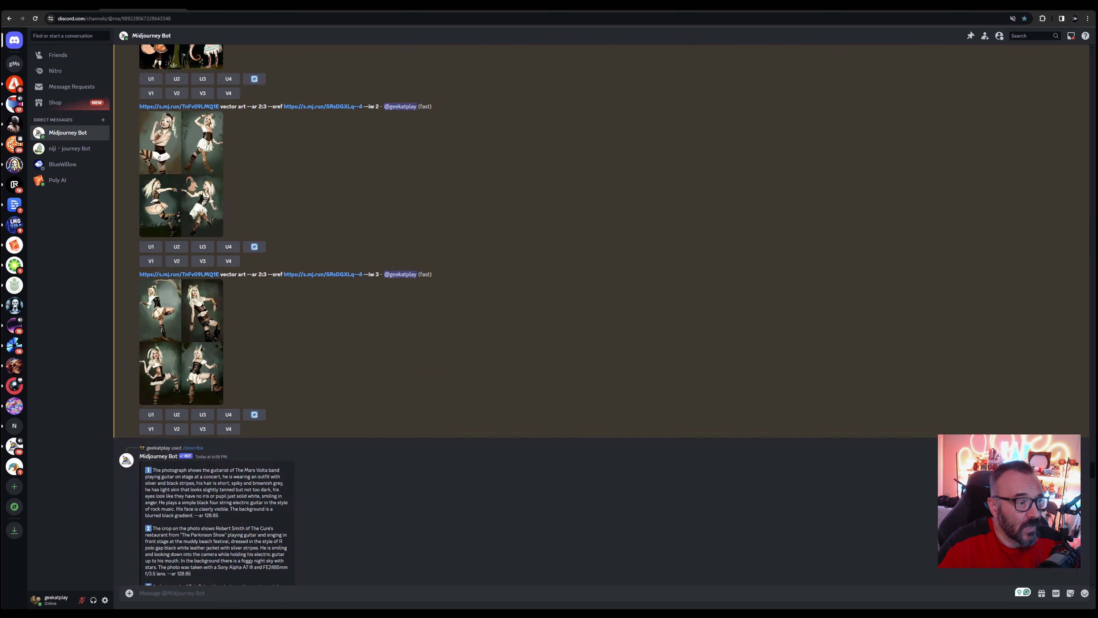
mouse_move(1092, 470)
left_mouse_down()
mouse_move(1058, 411)
mouse_move(1038, 328)
mouse_move(1087, 344)
mouse_move(1078, 261)
left_mouse_up()
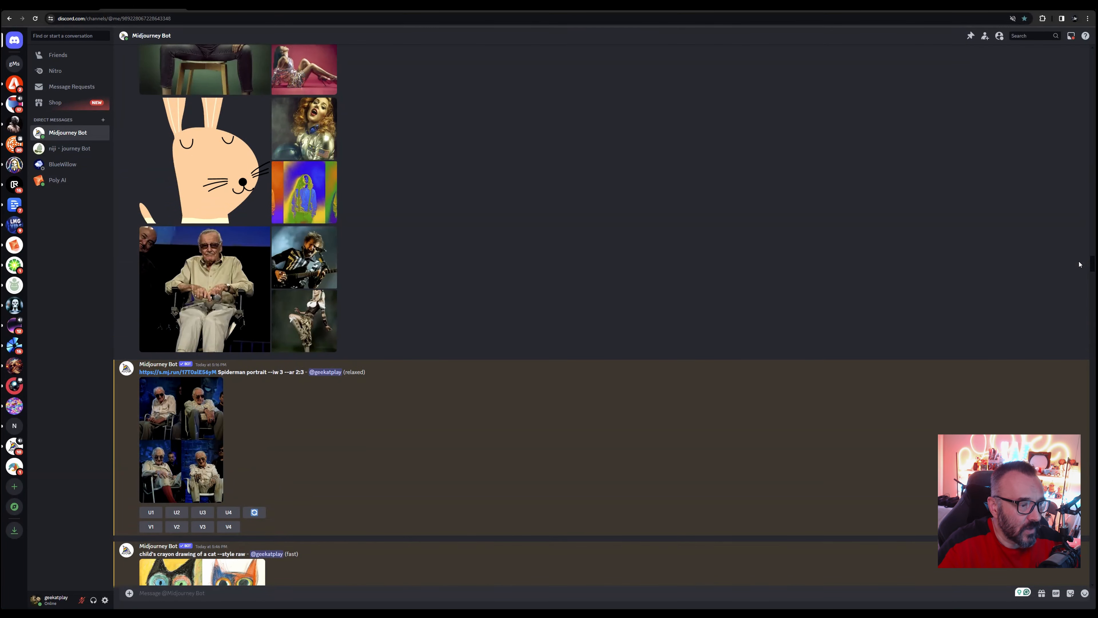
scroll(431, 337, "down", 2)
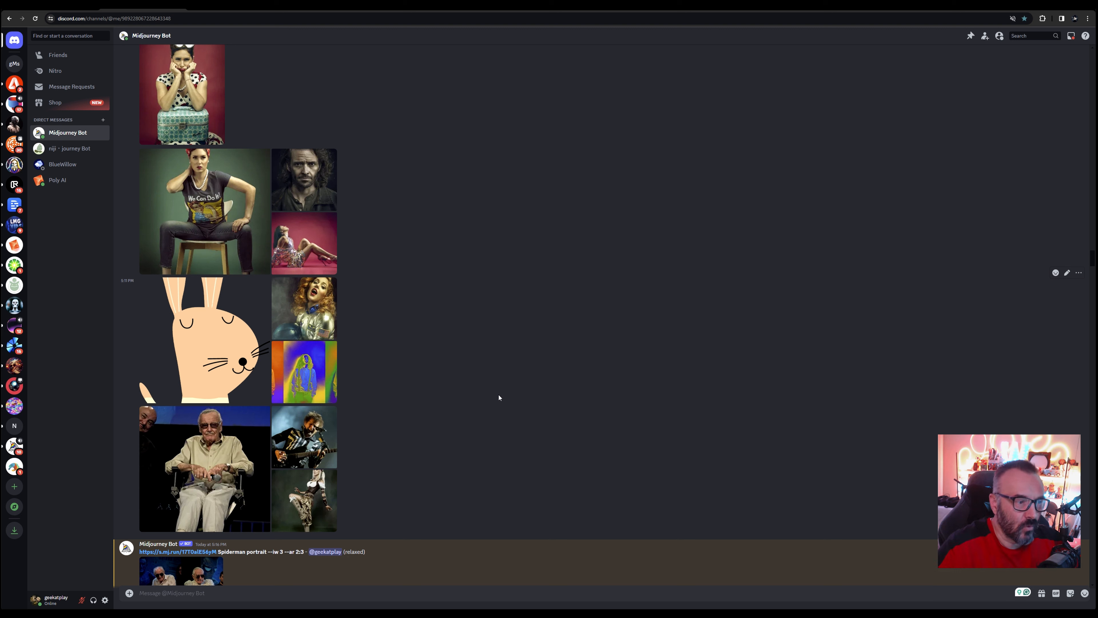
left_click(314, 161)
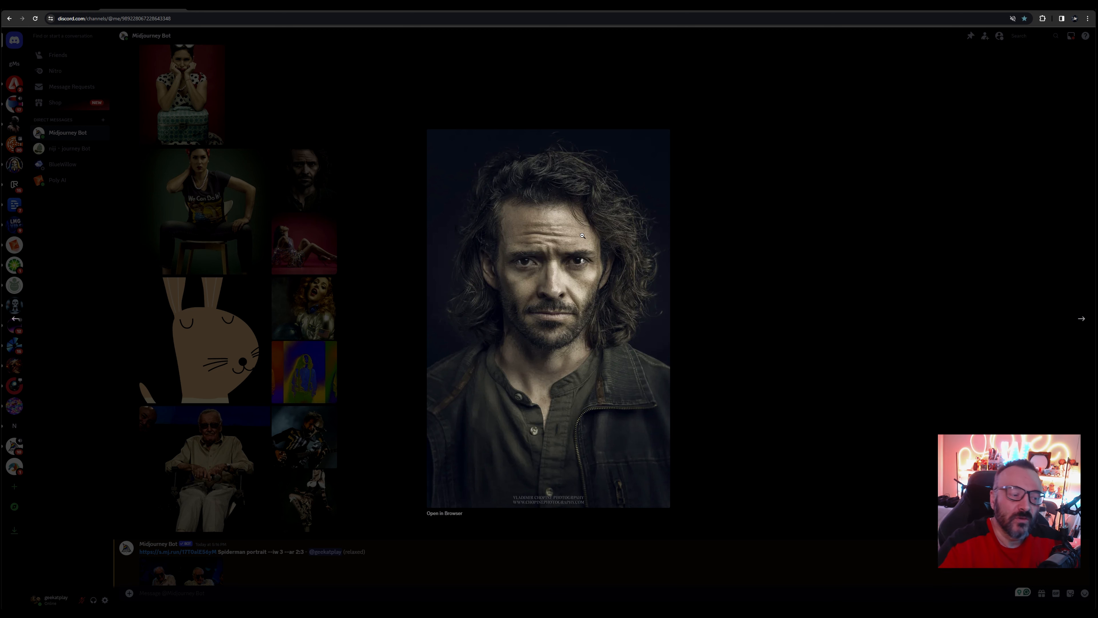
left_click(740, 242)
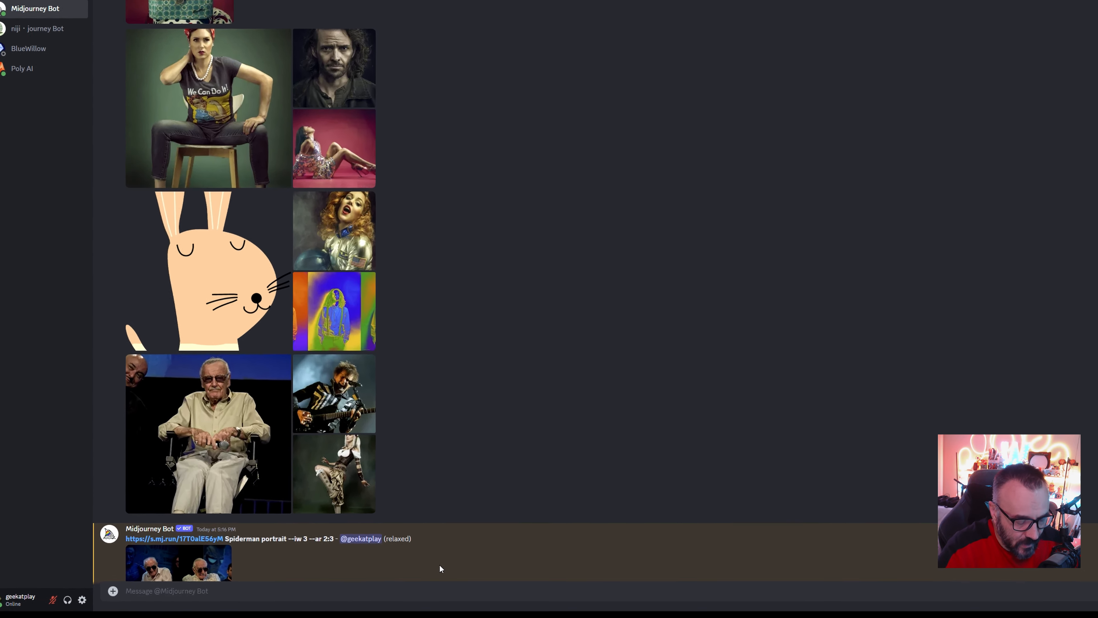
Step: Run /describe on the long-haired man's portrait using its copied image link, and review the suggested prompts
type("/d")
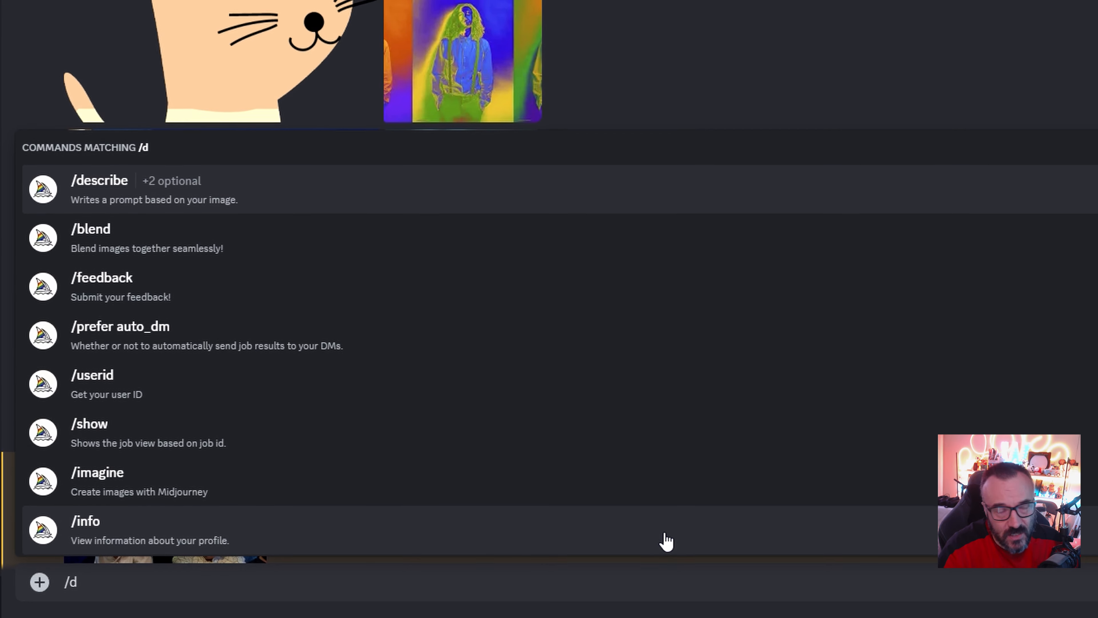
key("Return")
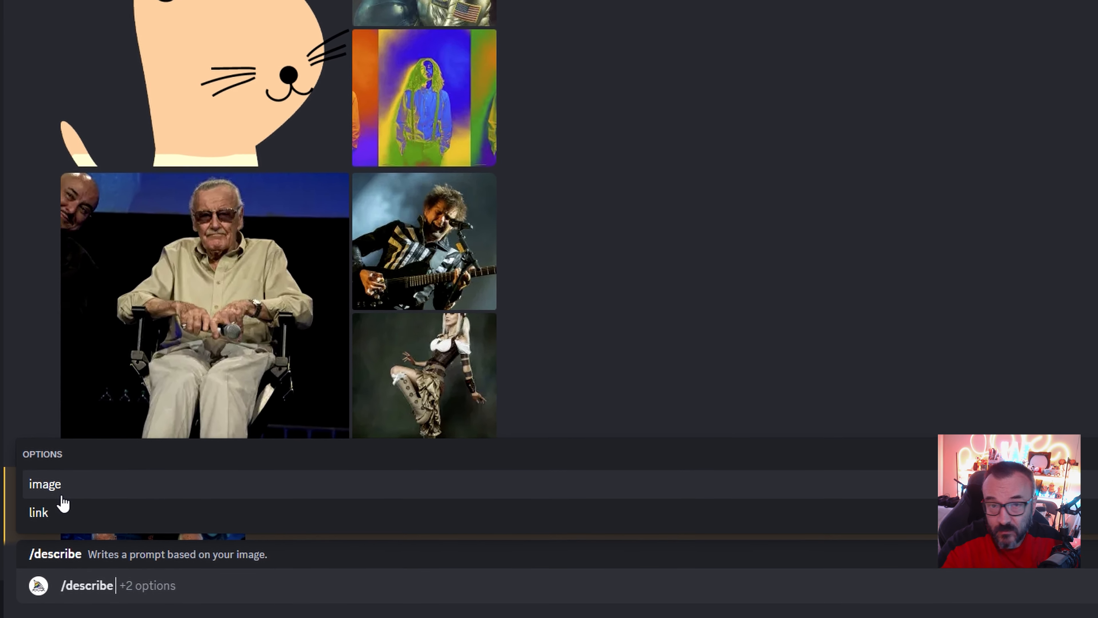
left_click(277, 9)
right_click(851, 20)
left_click(920, 84)
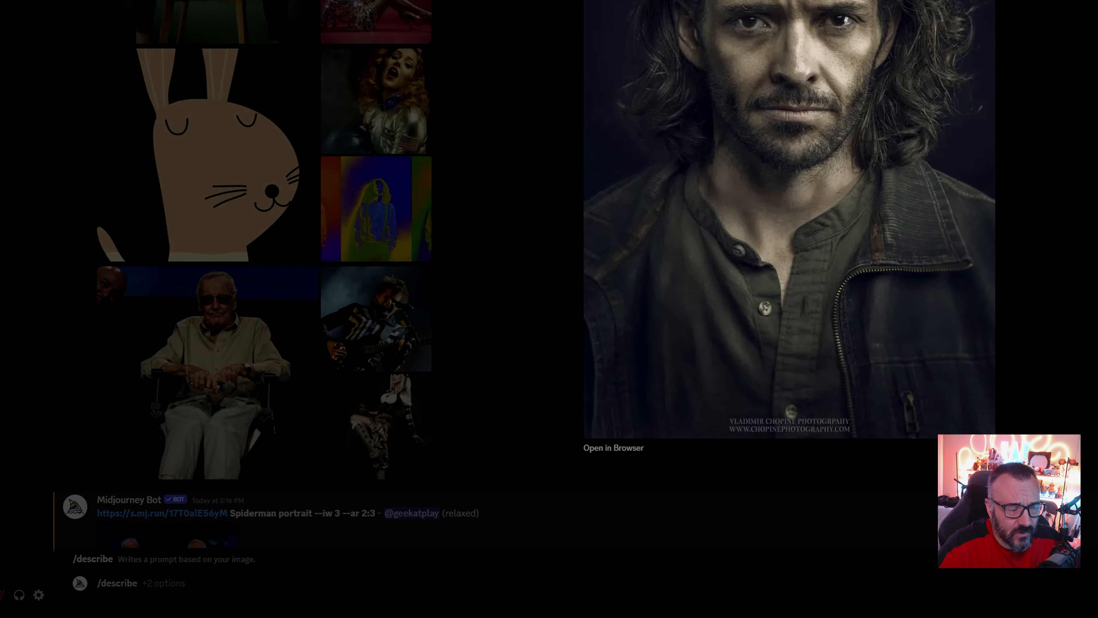
key("Escape")
left_click(142, 581)
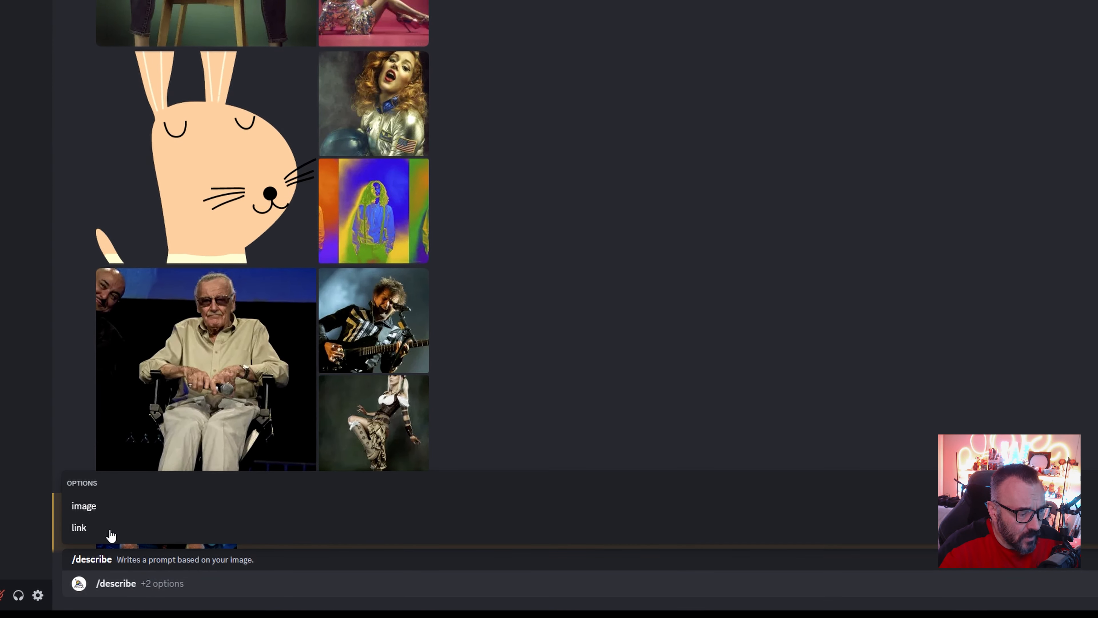
left_click(87, 524)
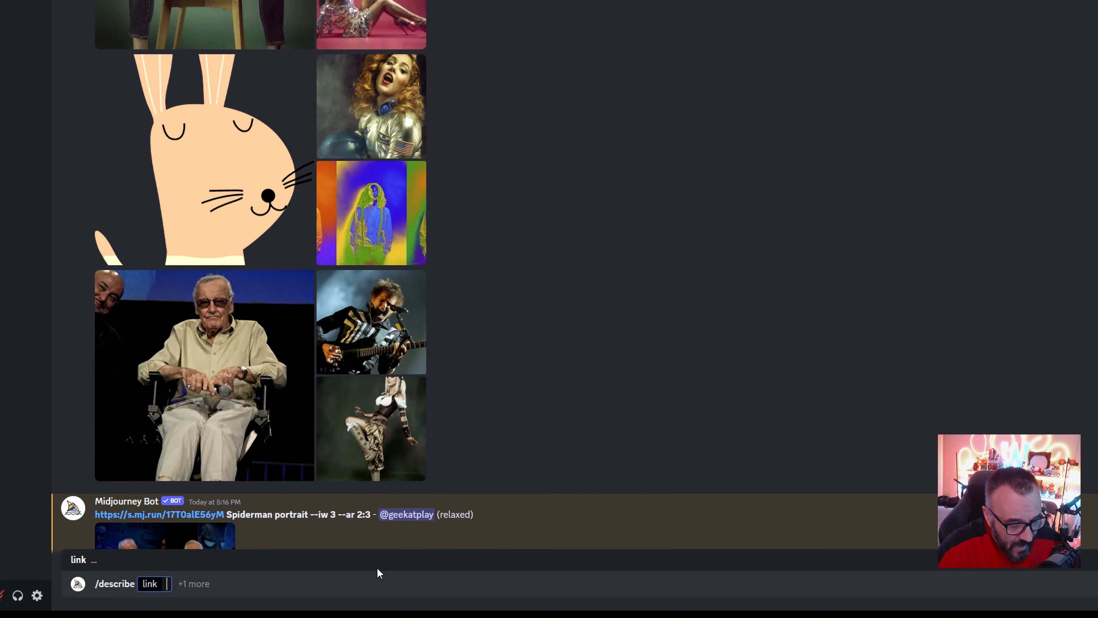
key("ctrl+v")
key("Return")
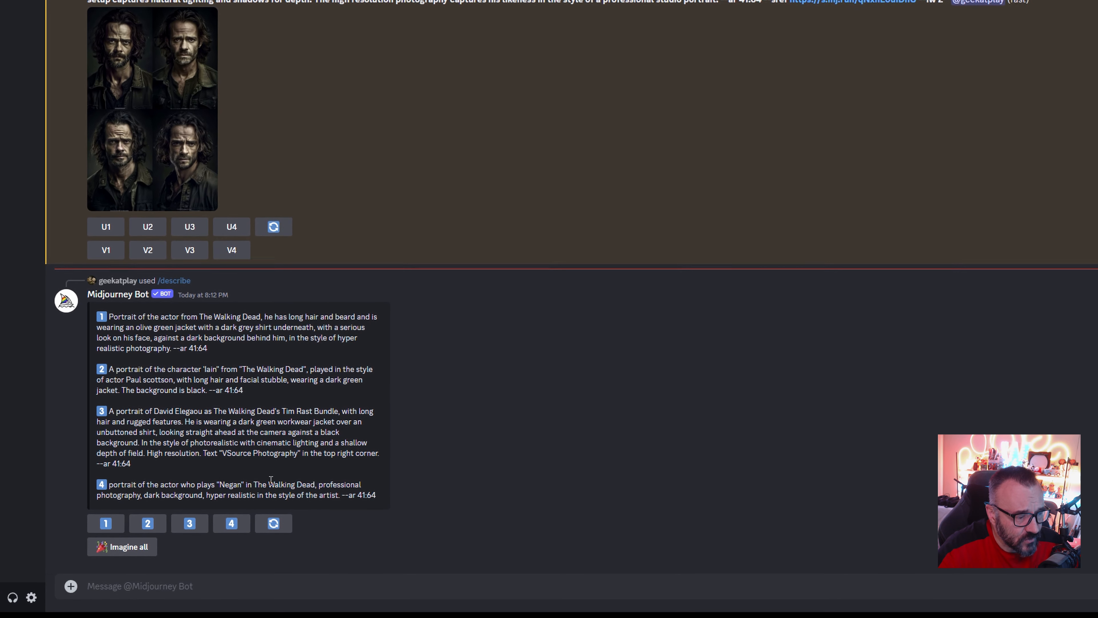
left_click_drag(375, 494, 141, 323)
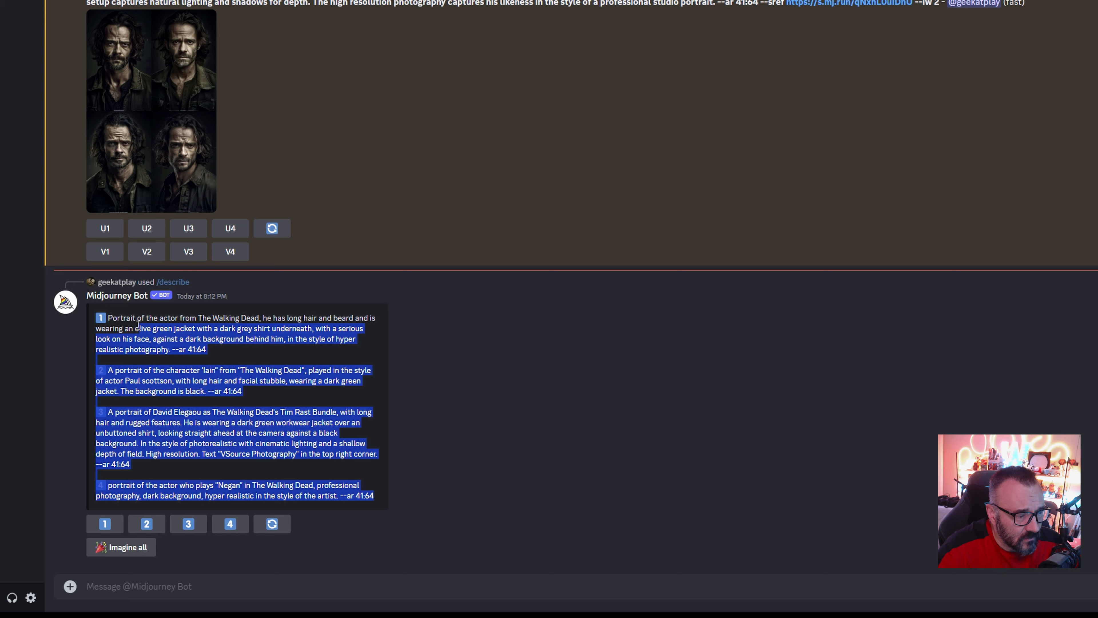
left_click(275, 362)
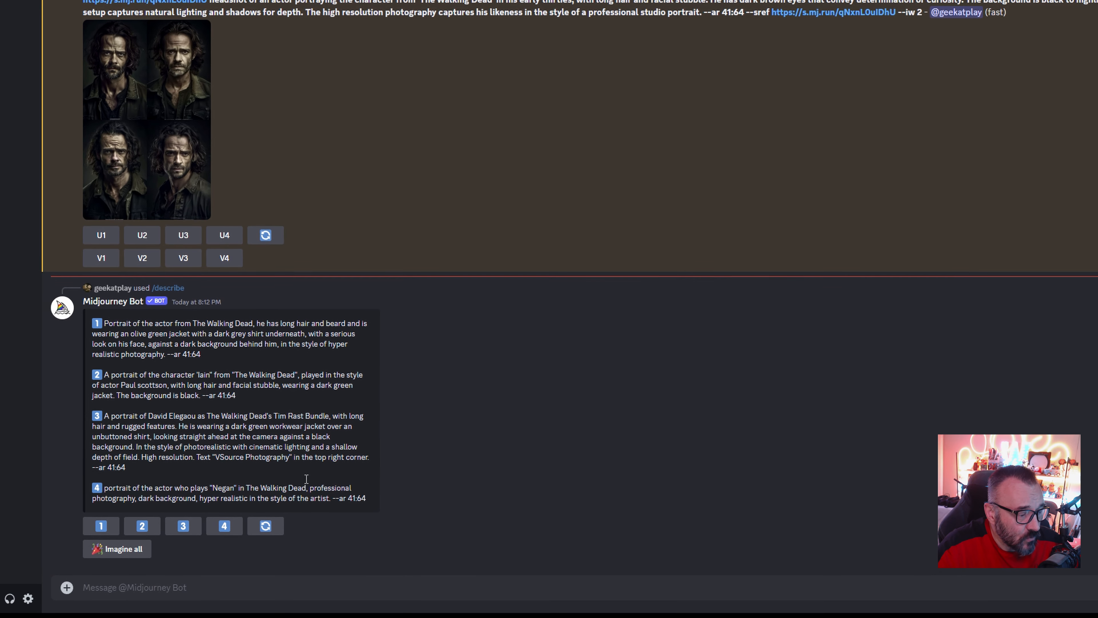
Step: Submit an /imagine prompt with the portrait's image link followed by "Portrait --ar 41:64"
left_click(341, 577)
type("/im")
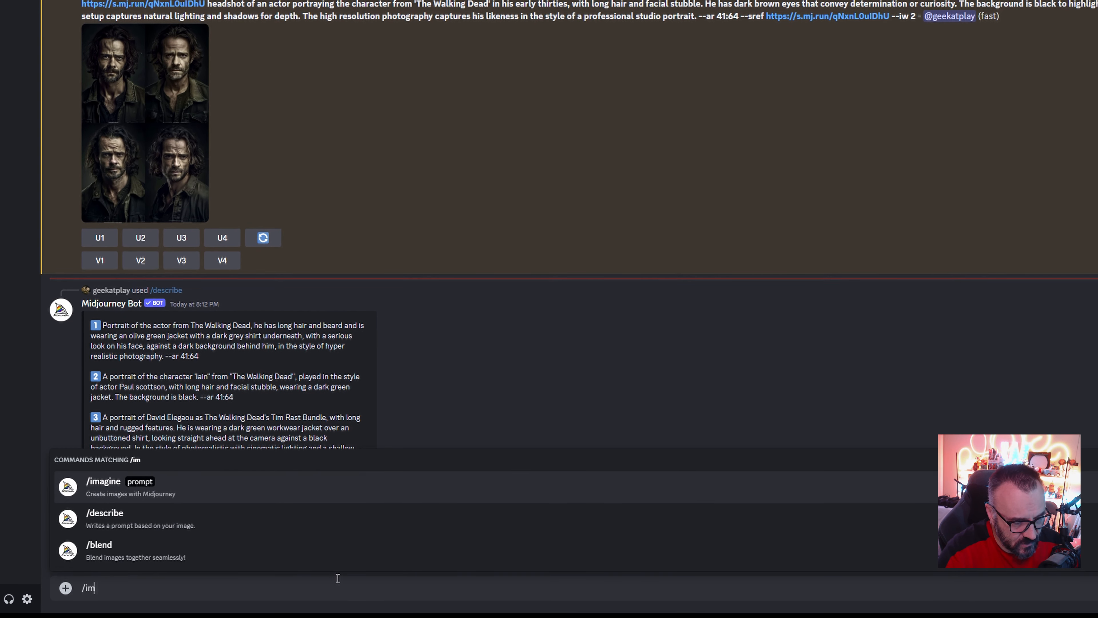
key("Tab")
key("ctrl+v")
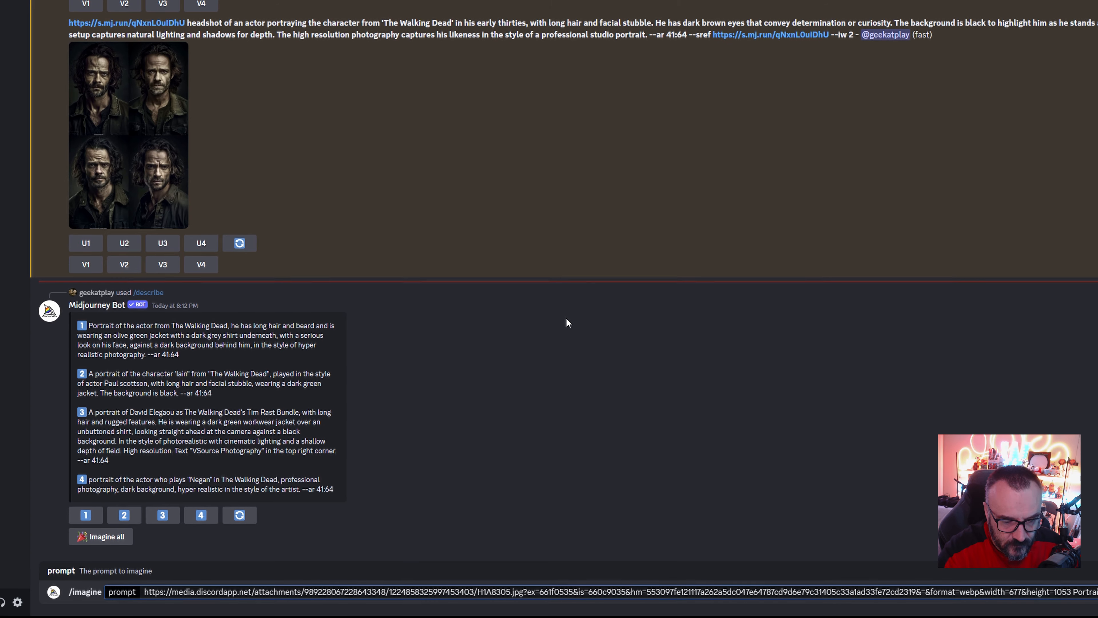
key("Return")
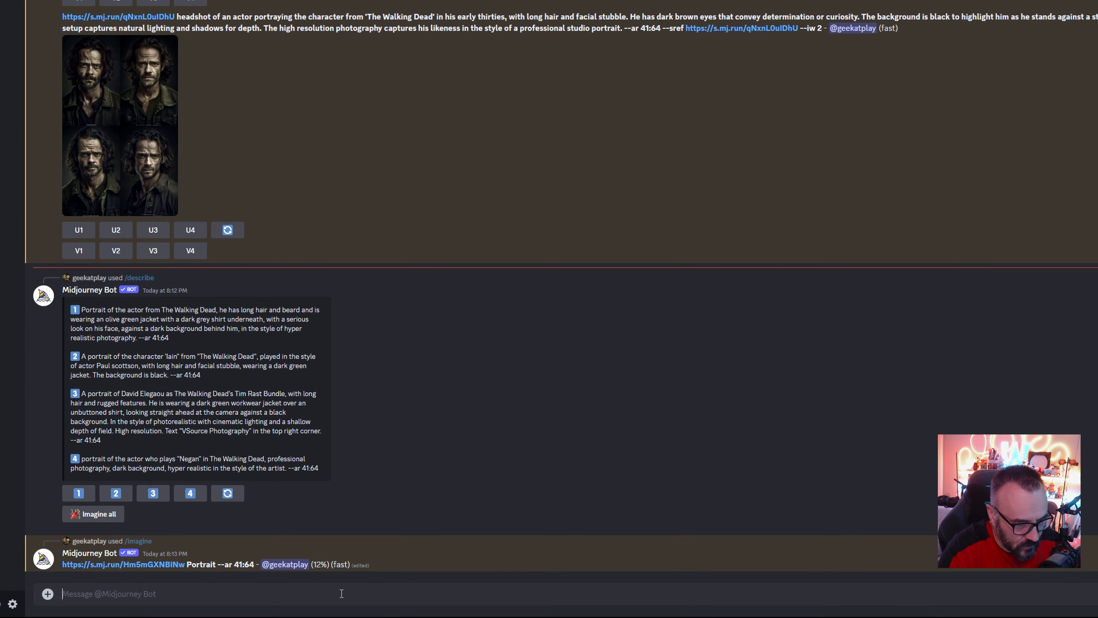
Step: Start another /imagine prompt with the shortened image link copied from the running Portrait job
type("/")
key("Return")
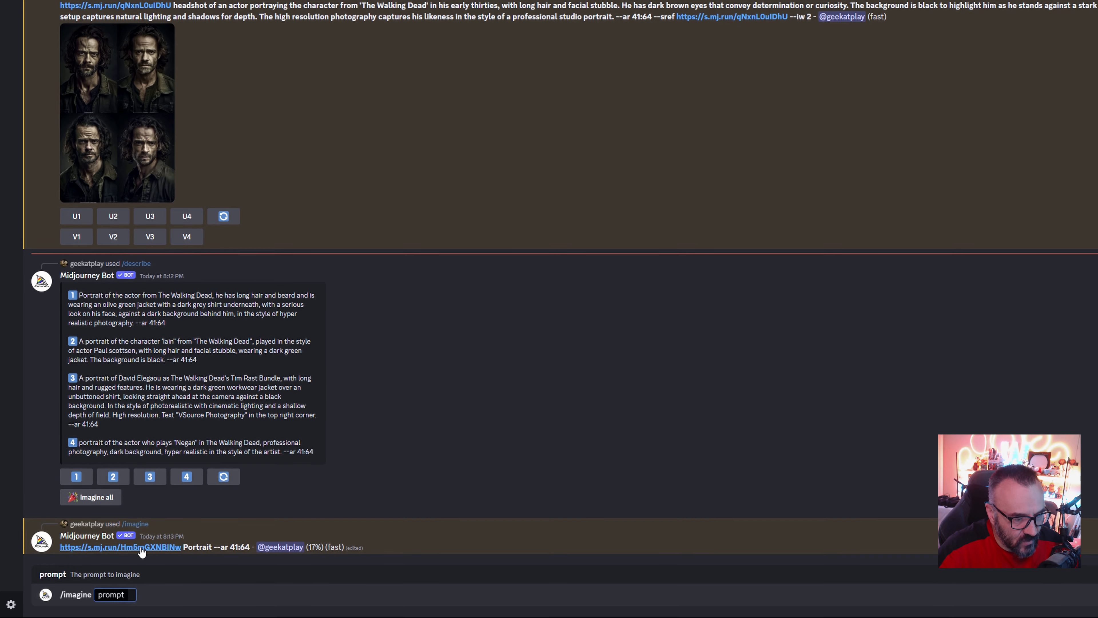
left_click_drag(58, 547, 179, 548)
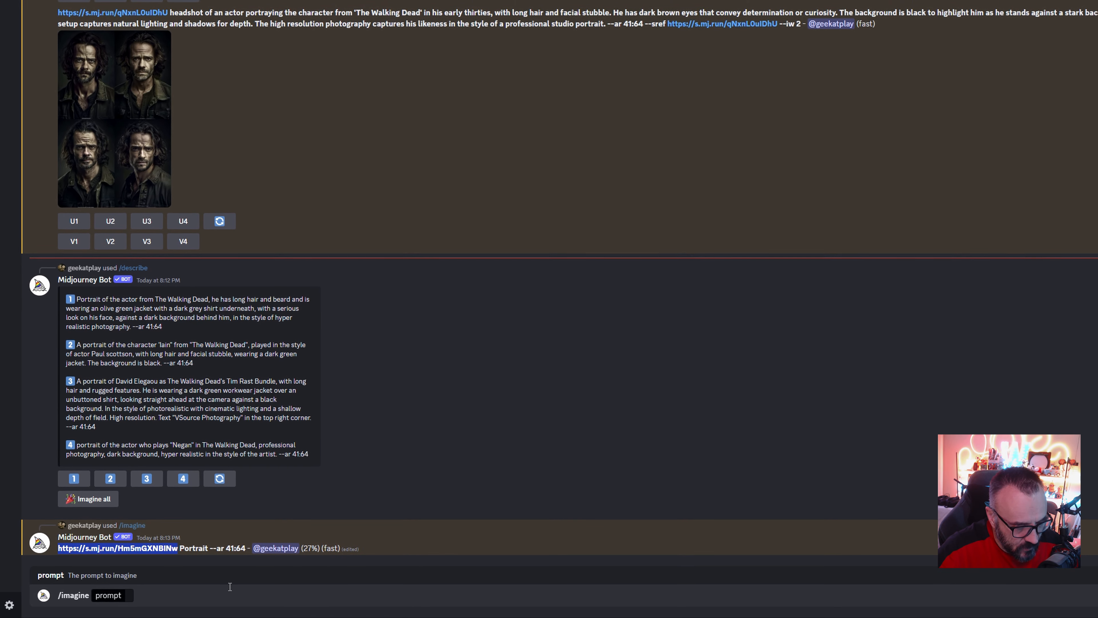
left_click(210, 591)
left_click(127, 593)
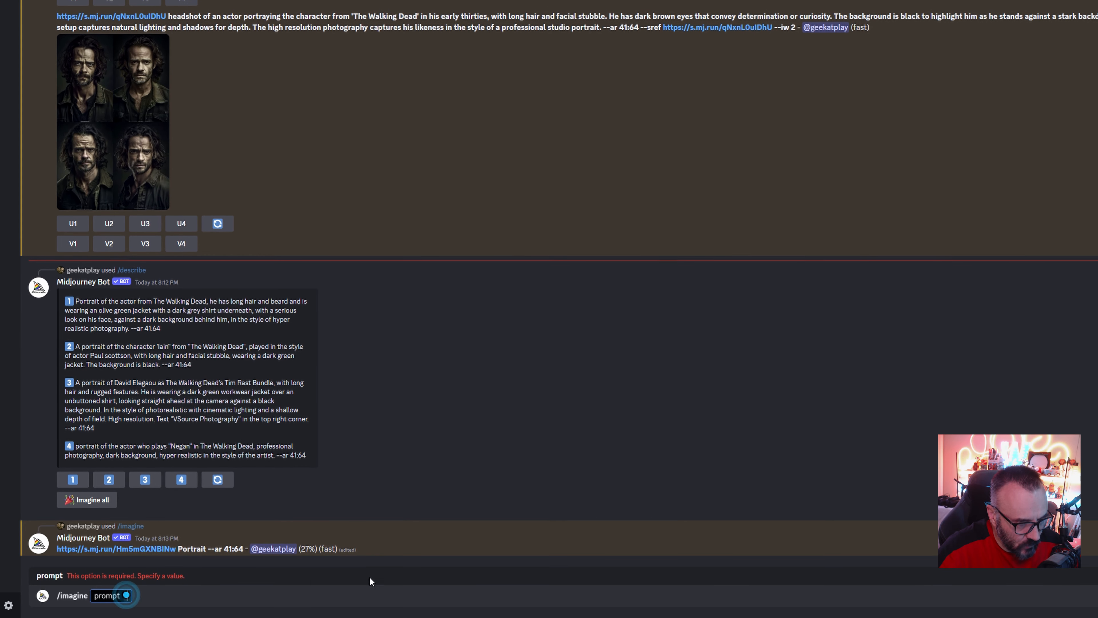
key("ctrl+v")
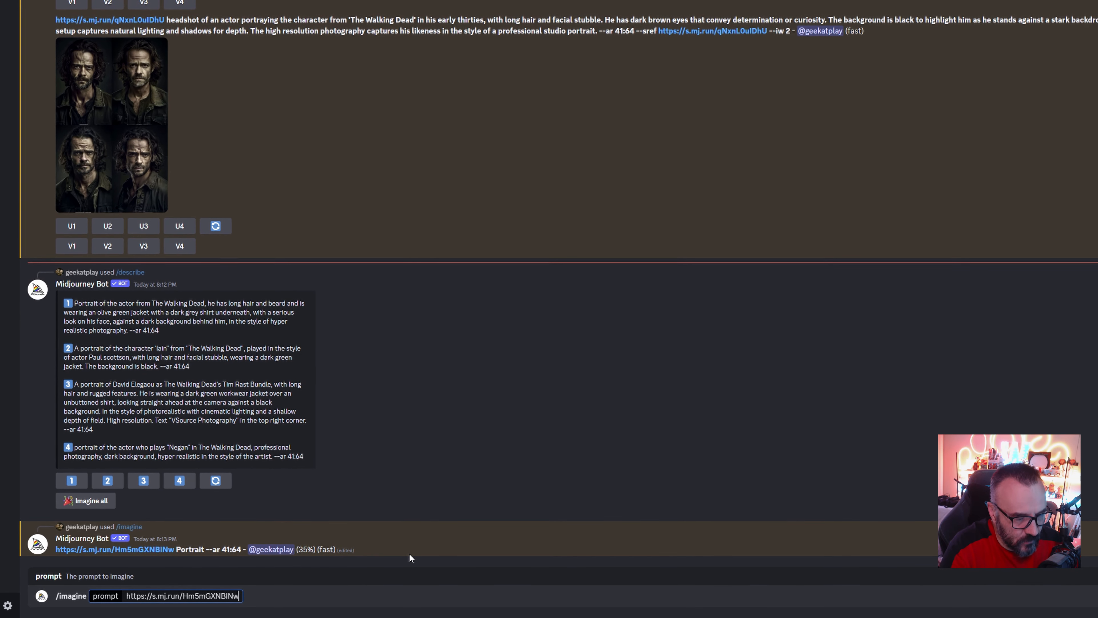
Step: Complete the prompt after the image link with "Portrait --ar 41:64 --iw 3" and submit it
type("Port")
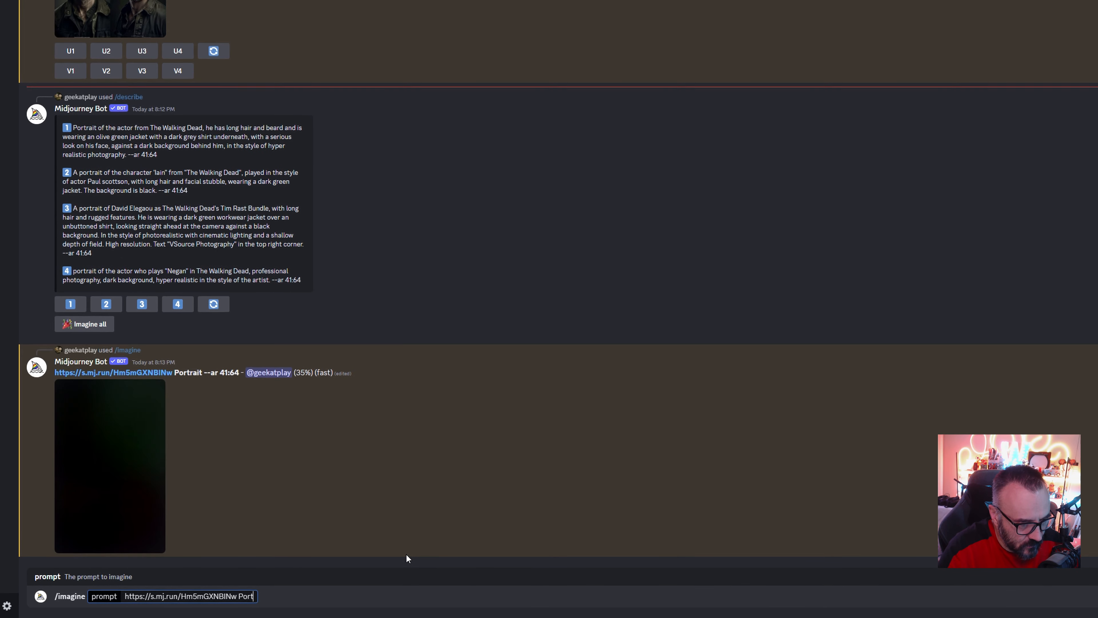
type("rait")
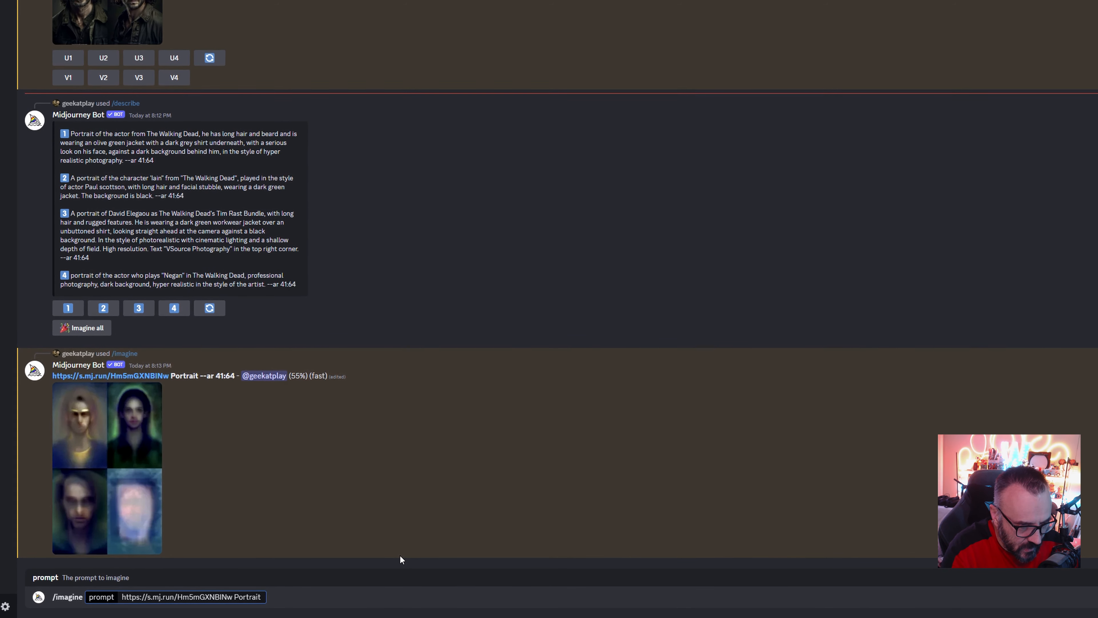
type(" --ar")
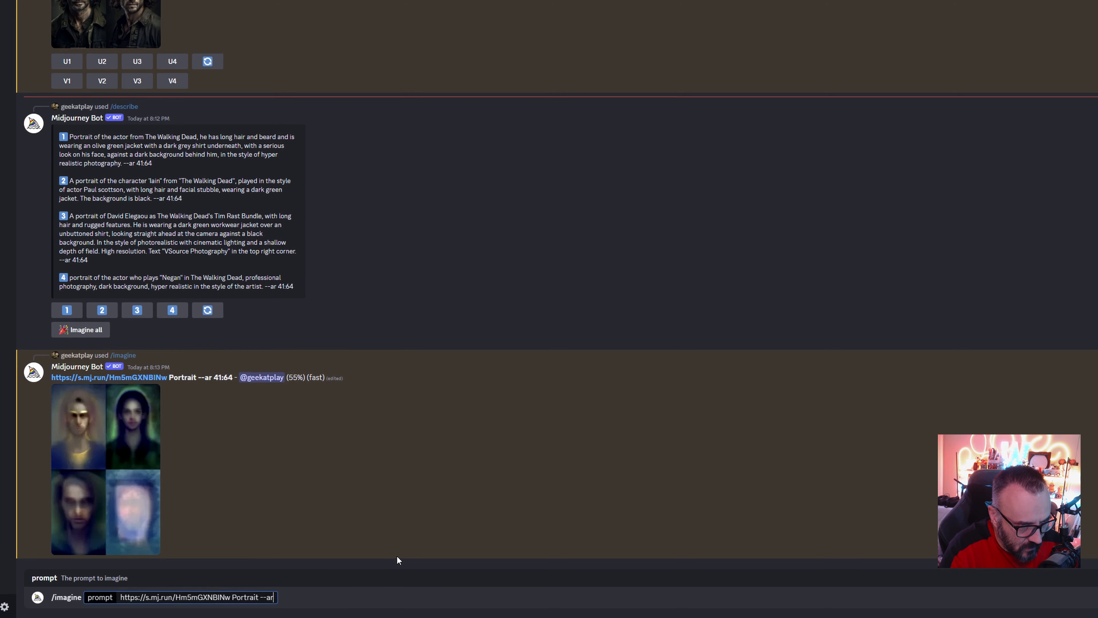
type(" 41")
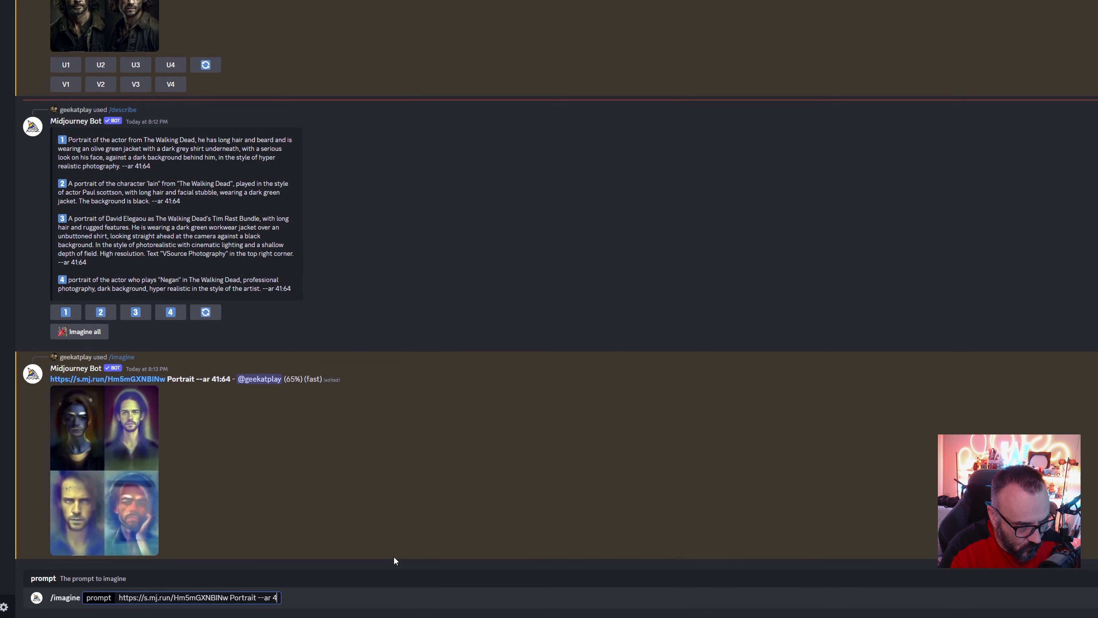
type(":64 ")
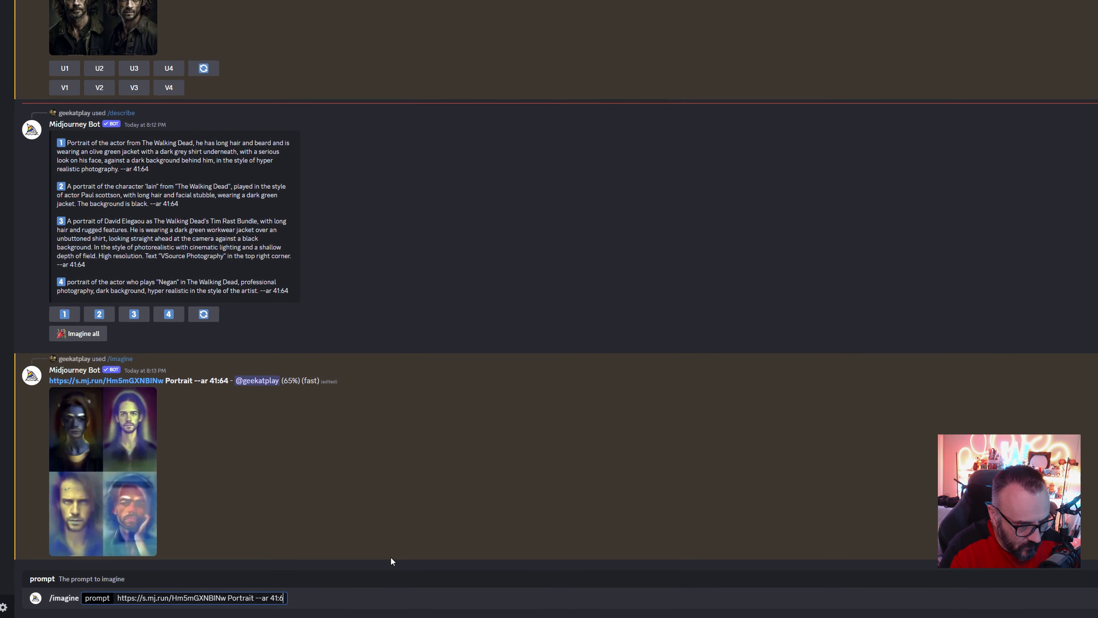
type("--")
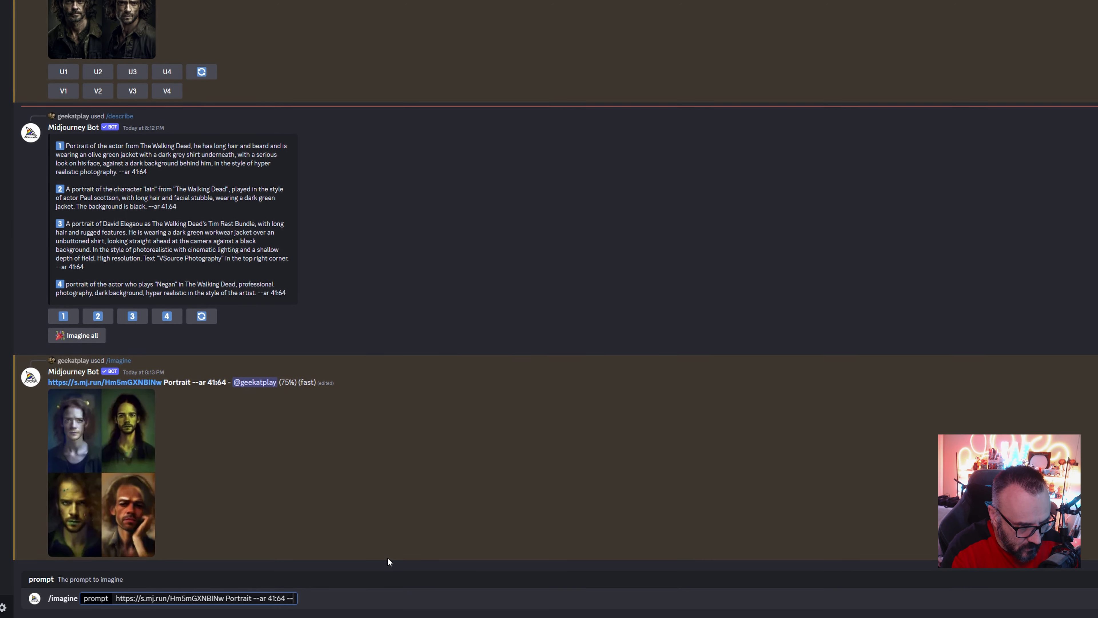
type("iw 3")
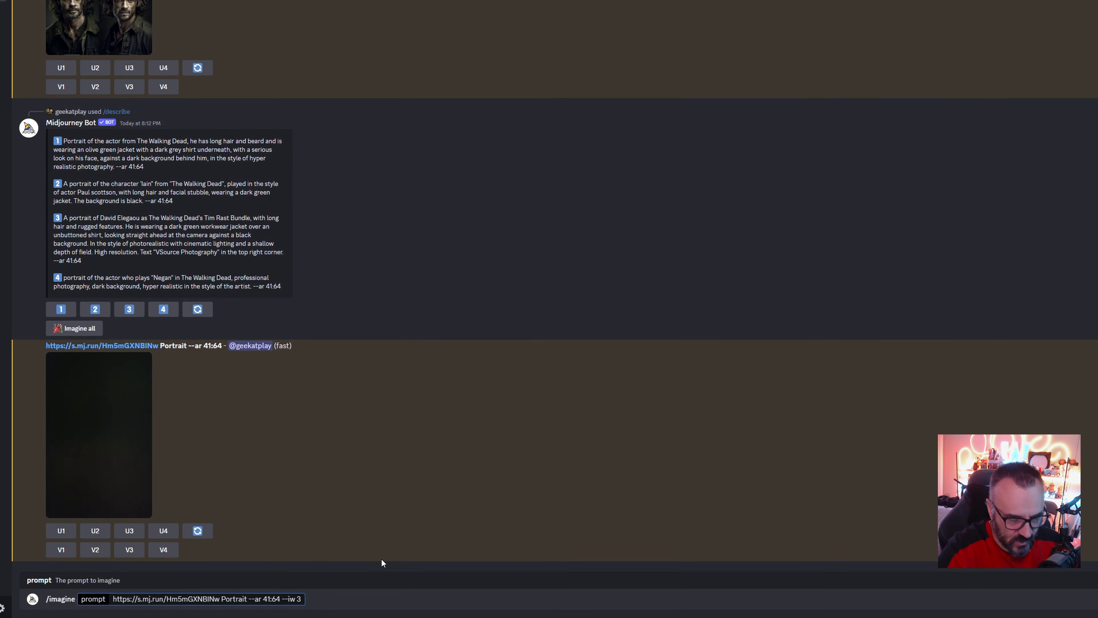
key("Return")
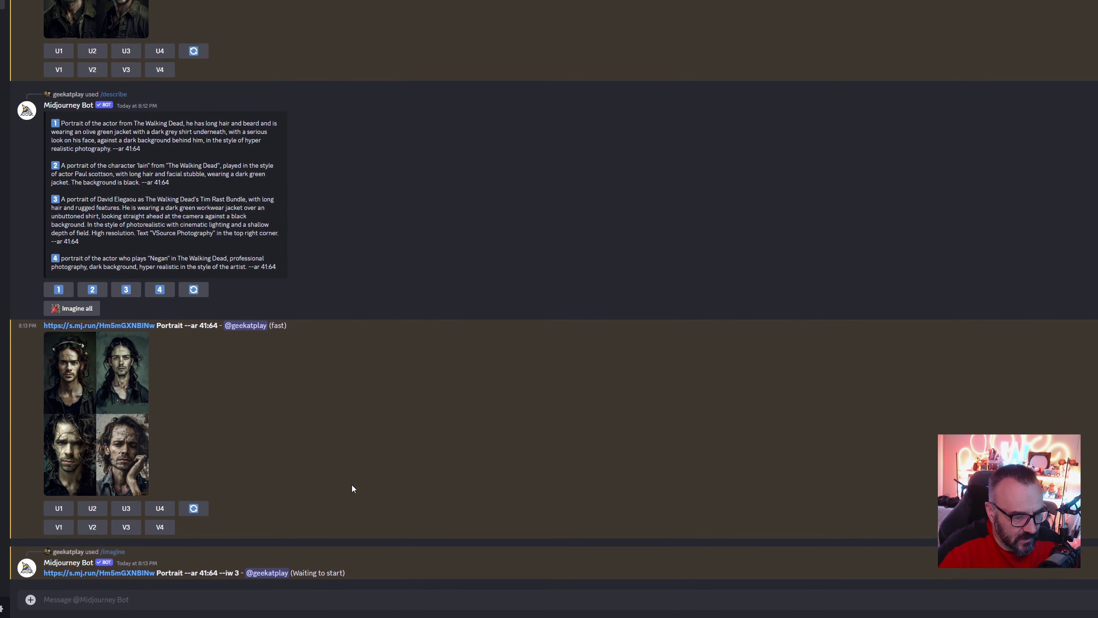
Step: View the image grids of the plain Portrait job and the --iw 3 job enlarged to compare their likeness
left_click(125, 385)
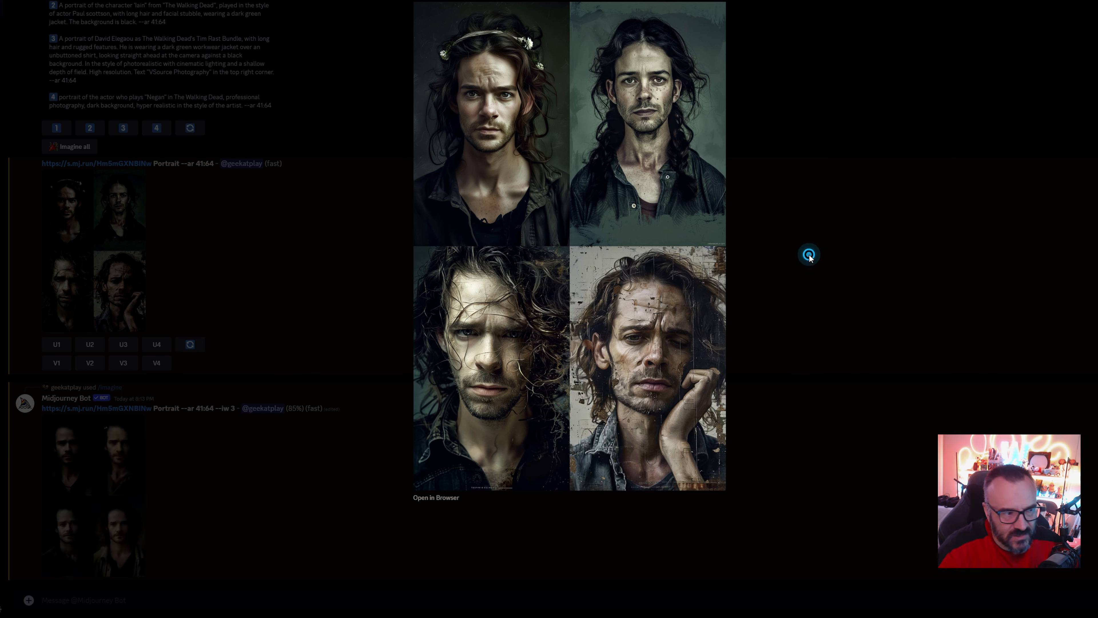
left_click(809, 255)
scroll(108, 241, "up", 5)
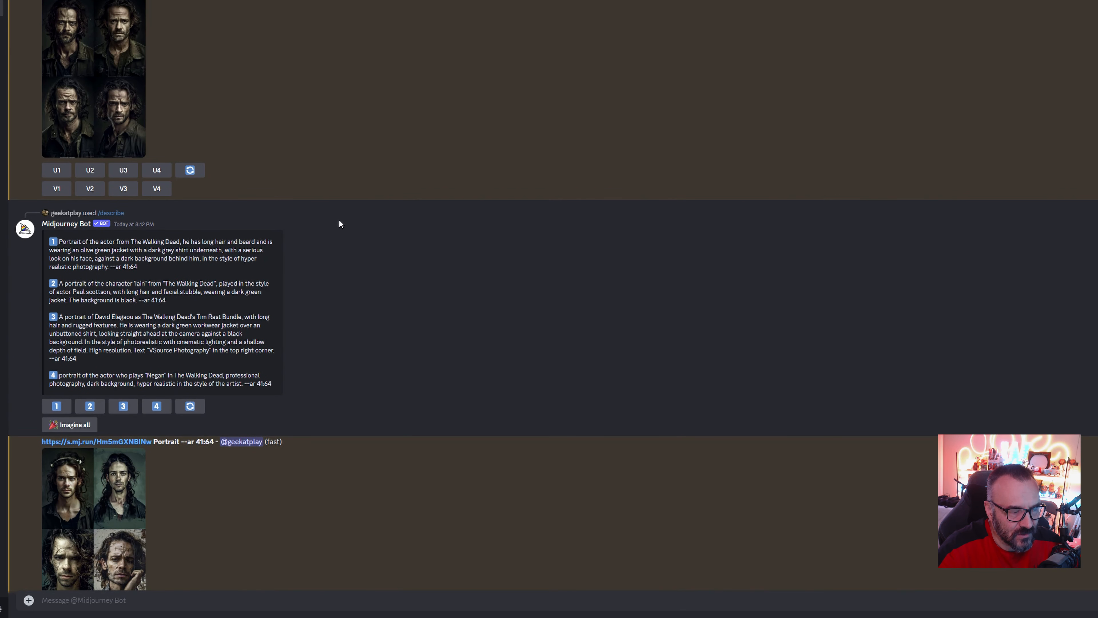
scroll(341, 220, "down", 5)
scroll(281, 277, "down", 1)
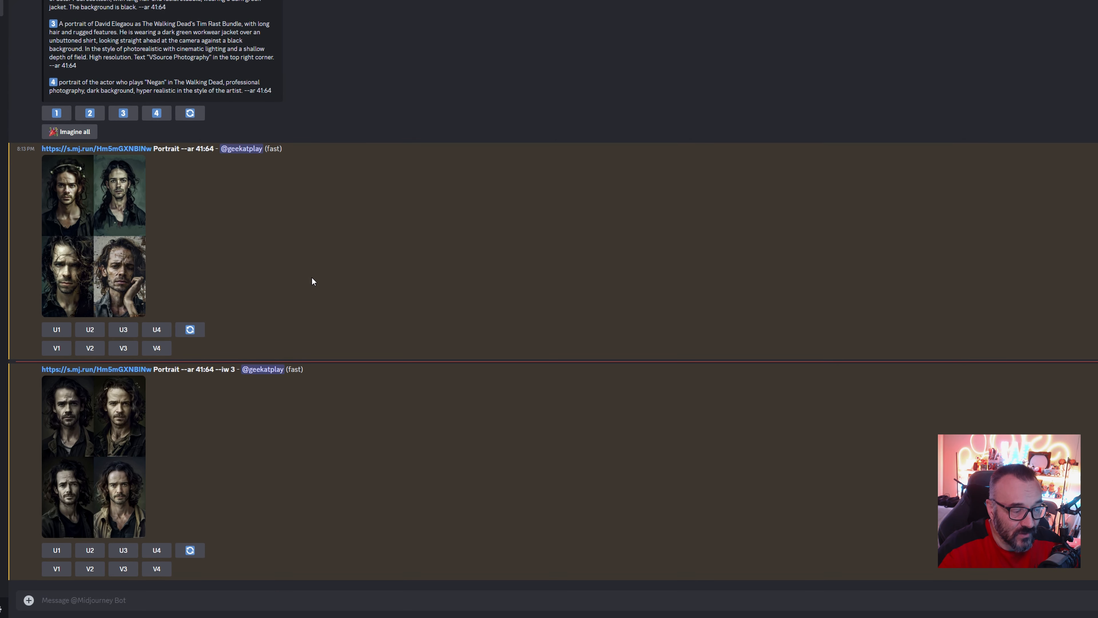
left_click(84, 447)
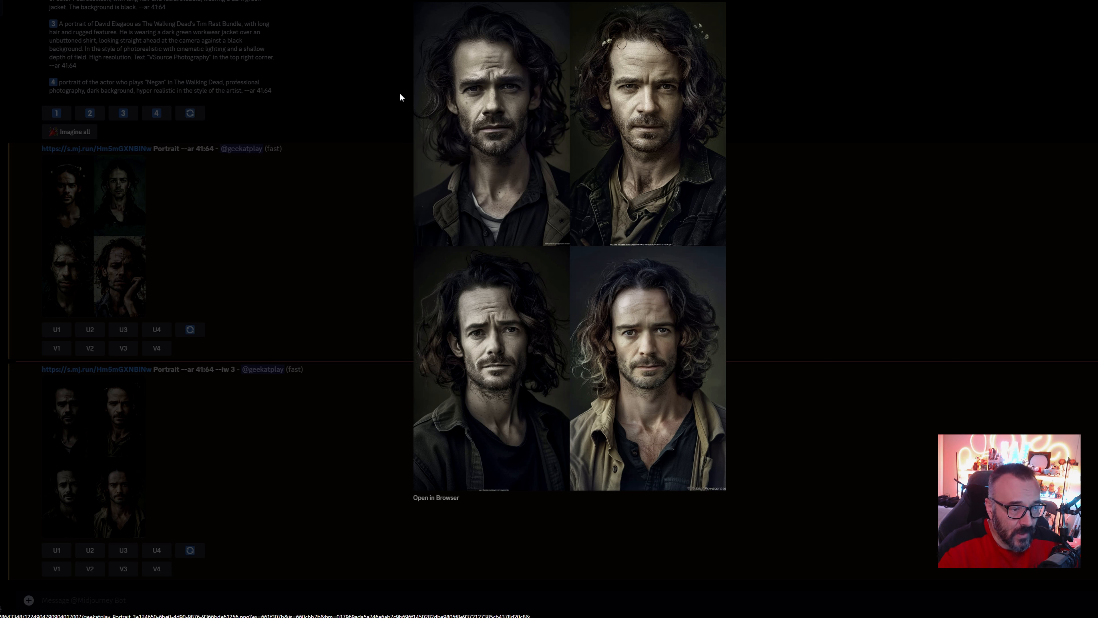
left_click(373, 197)
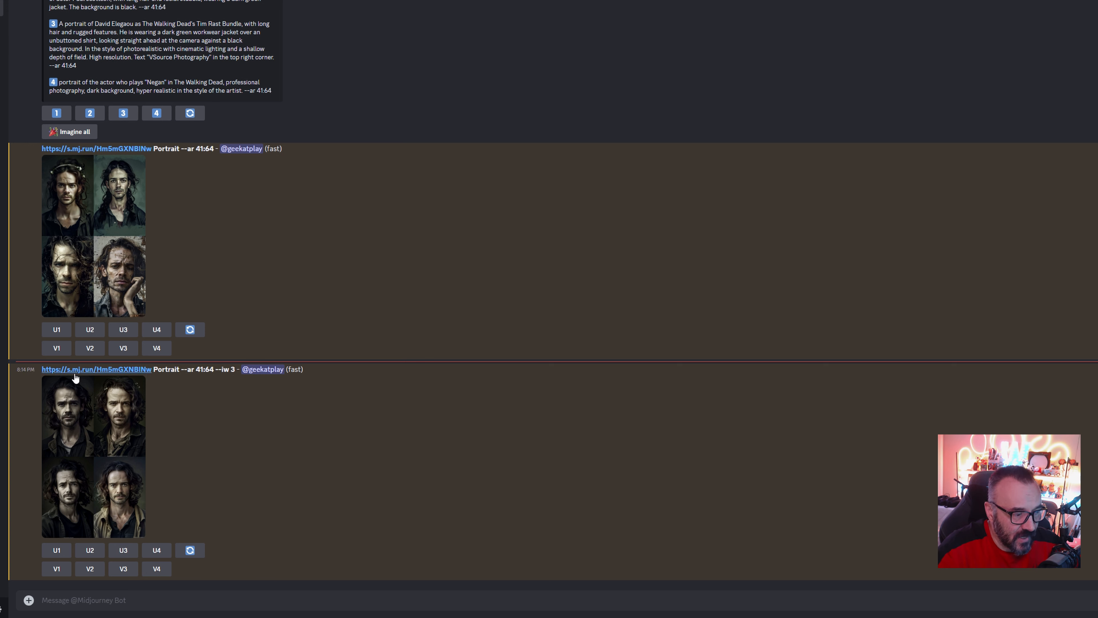
Step: Start an /imagine prompt with the text copied from the first Portrait job, including its image link and "--ar 41:64", and append "--sref"
left_click(35, 370)
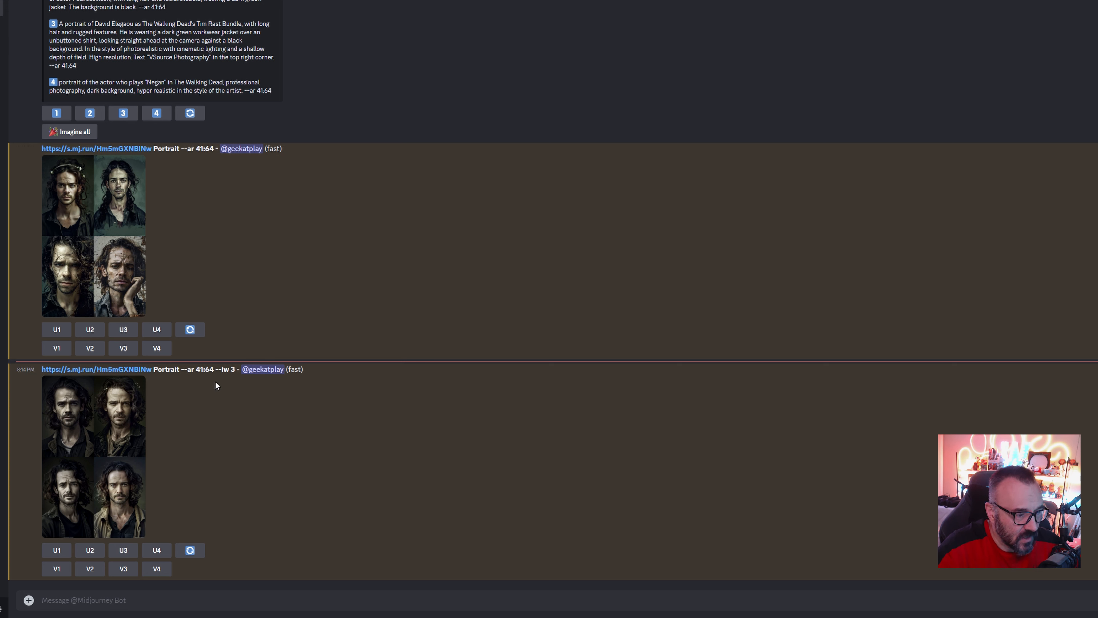
left_click_drag(39, 148, 168, 149)
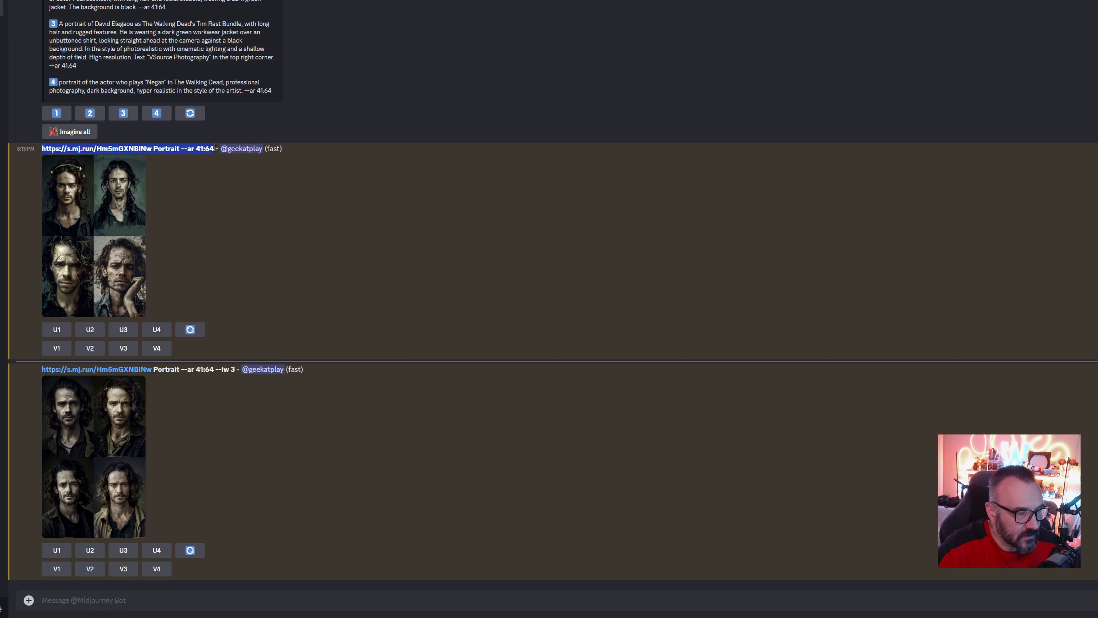
left_click(197, 601)
type("/imagine")
key("Tab")
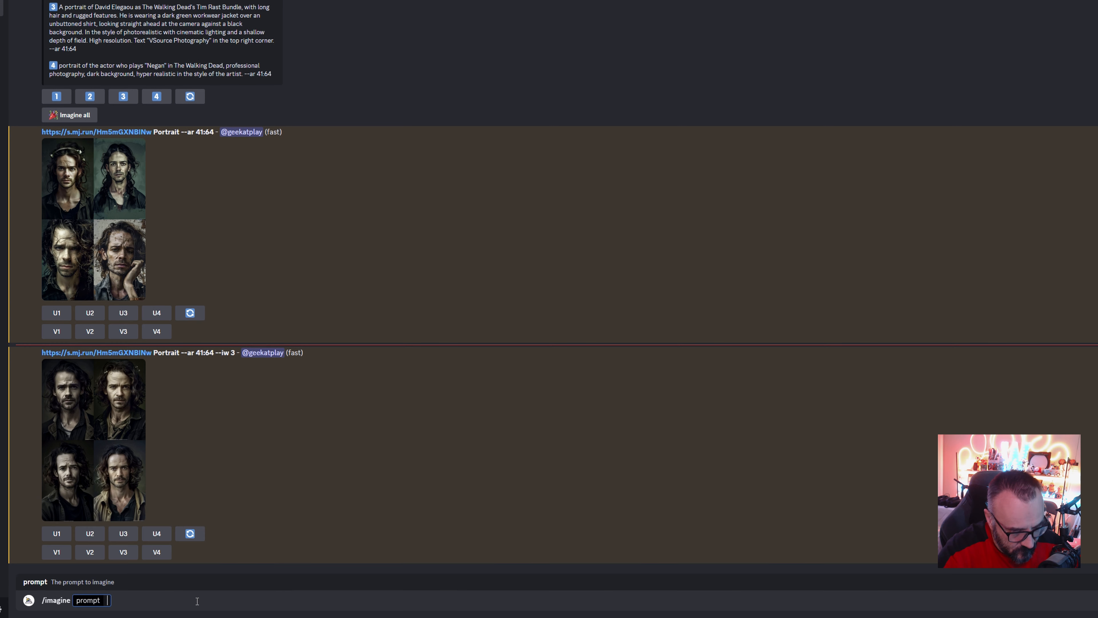
type("https://s.mj.run/Hm5mGXNBINw Portrait --ar 41:64")
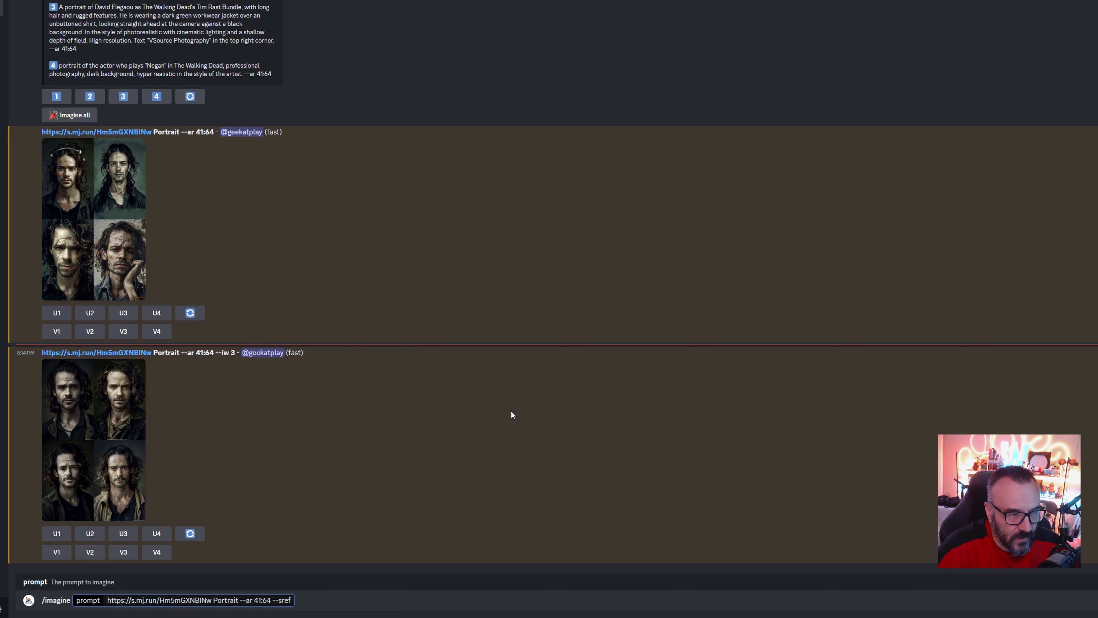
Step: Find the upscaled child's crayon drawing of a cat in the conversation history and copy its image address
scroll(512, 409, "up", 15)
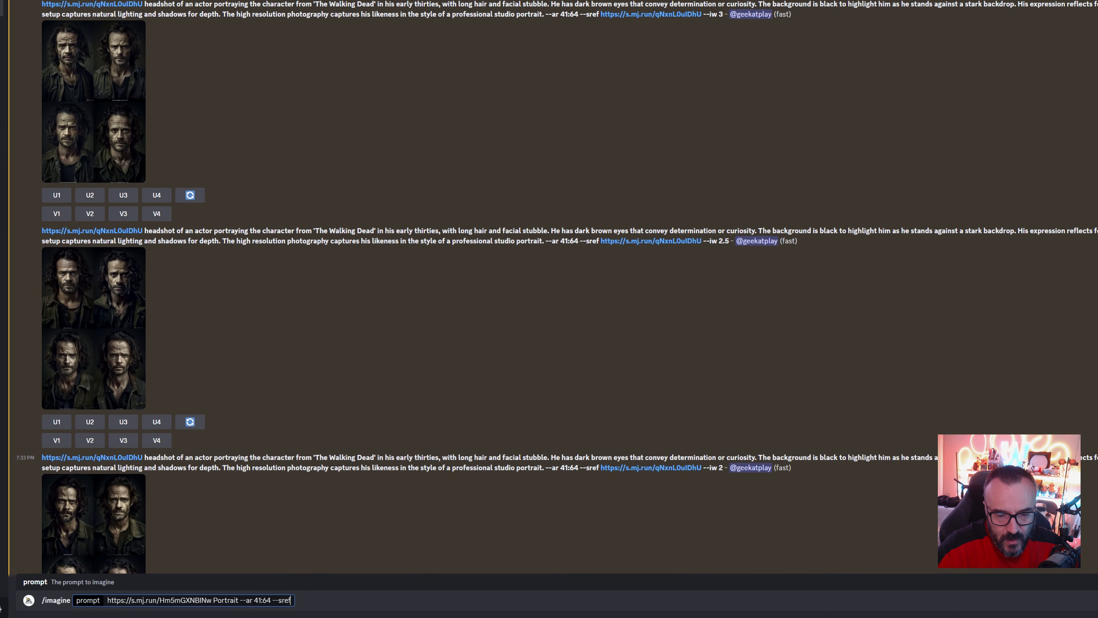
scroll(512, 409, "down", 20)
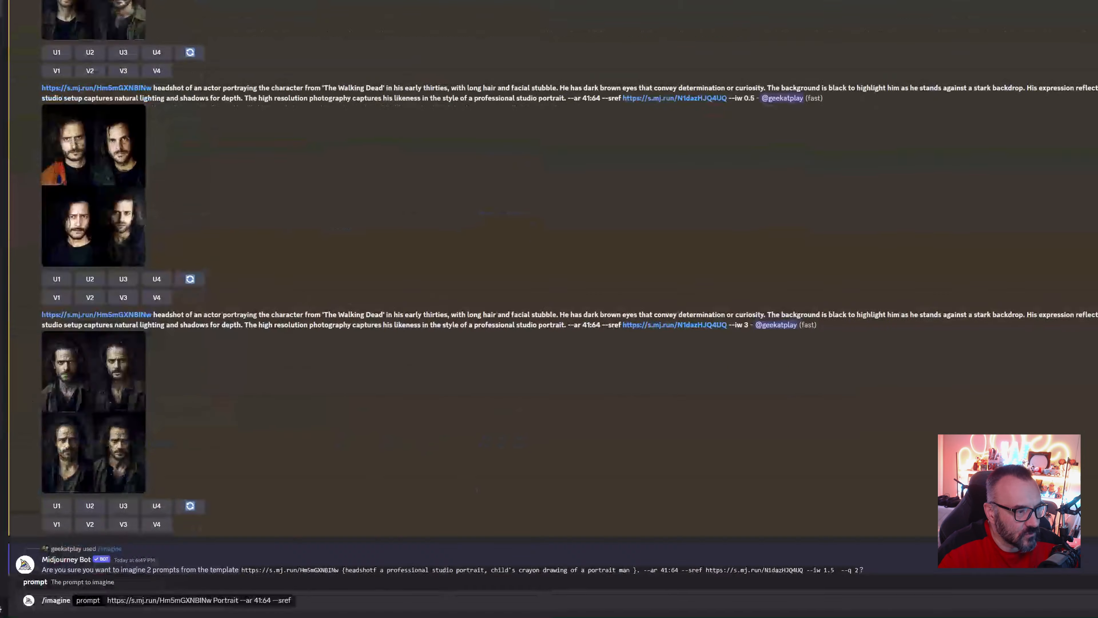
scroll(512, 409, "up", 15)
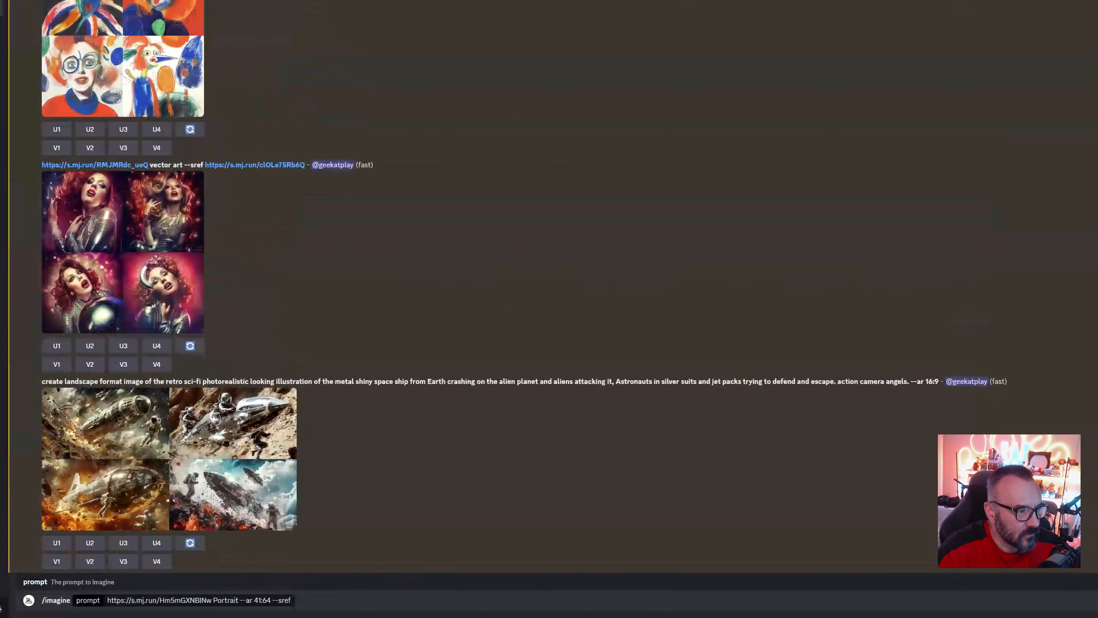
scroll(513, 409, "up", 15)
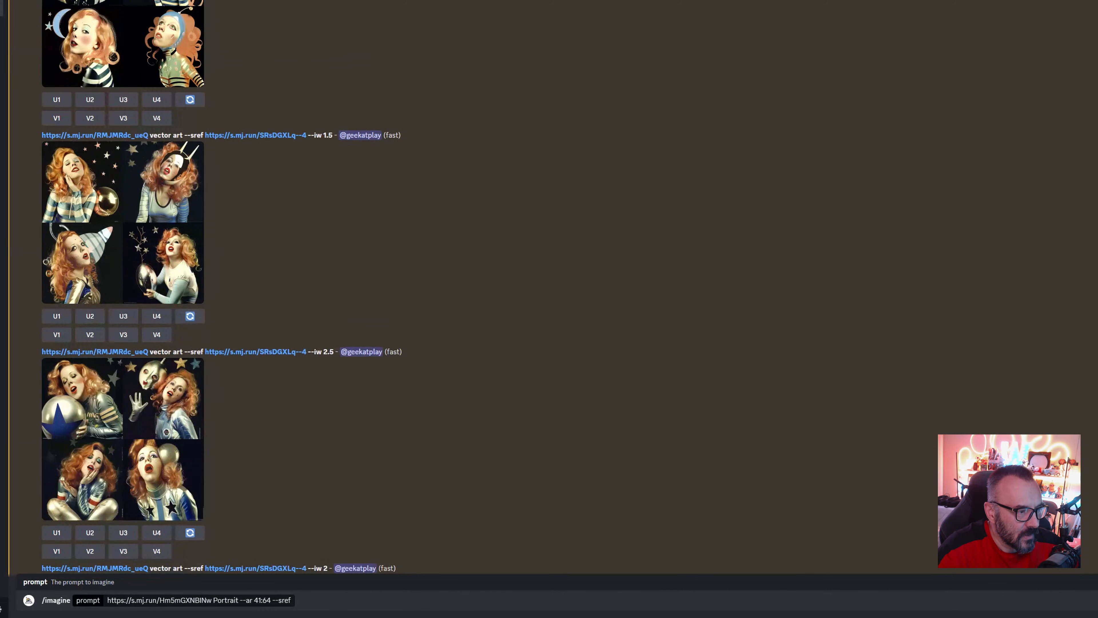
scroll(513, 409, "up", 10)
scroll(512, 409, "down", 10)
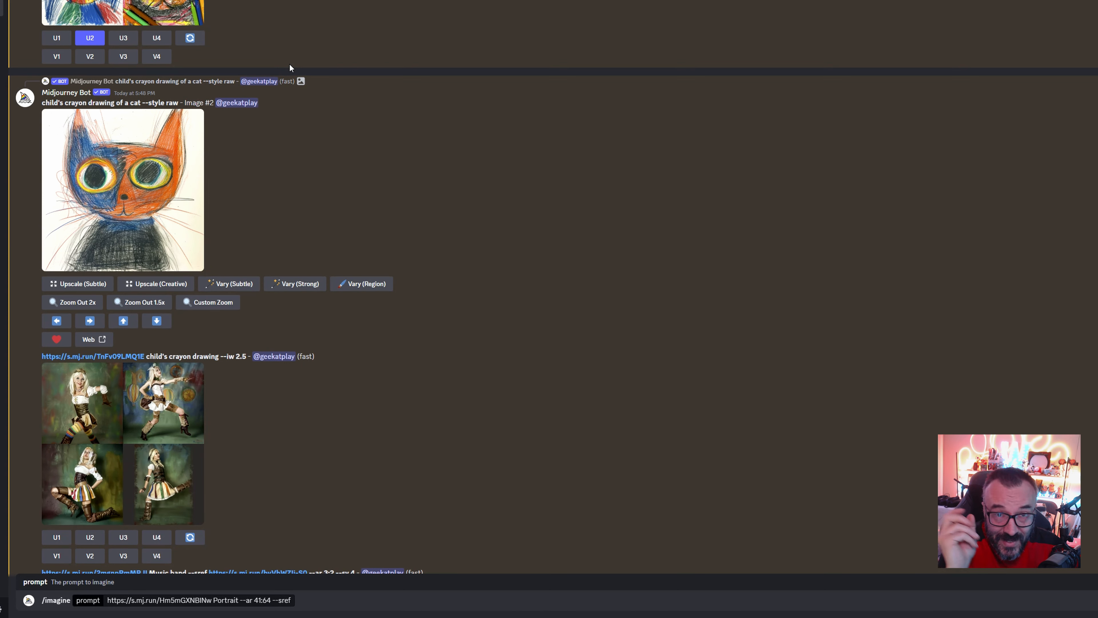
scroll(290, 67, "up", 3)
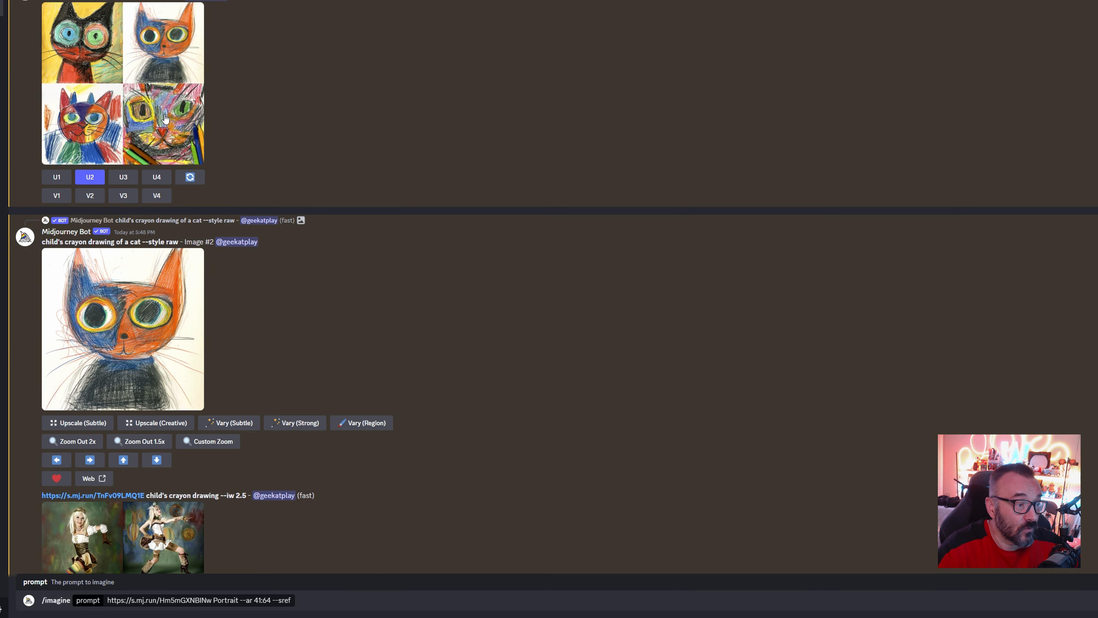
left_click(167, 297)
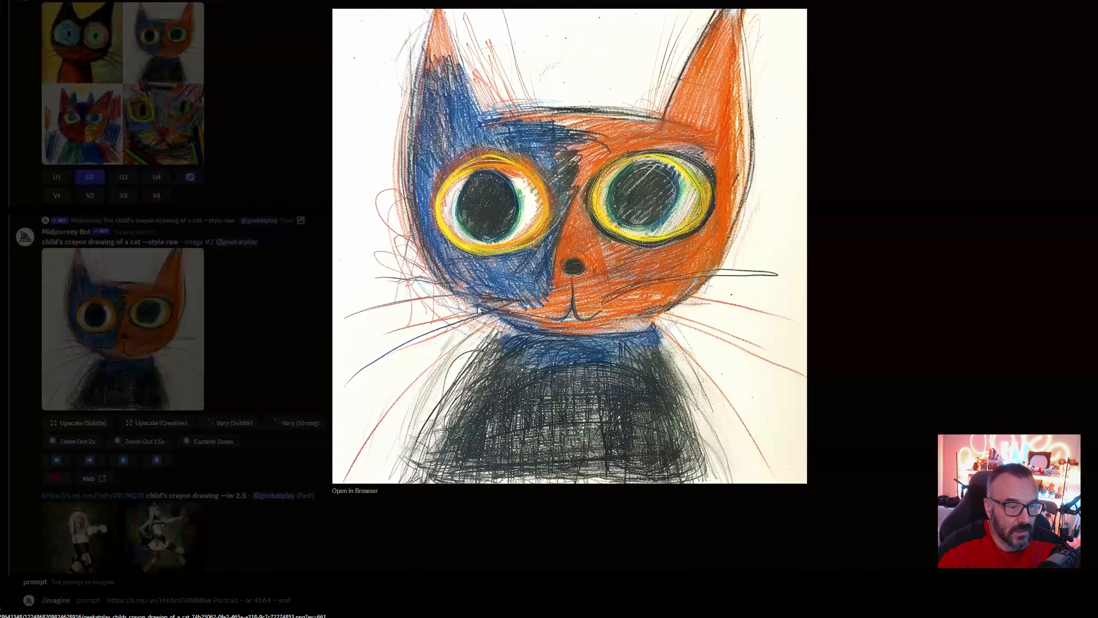
right_click(661, 196)
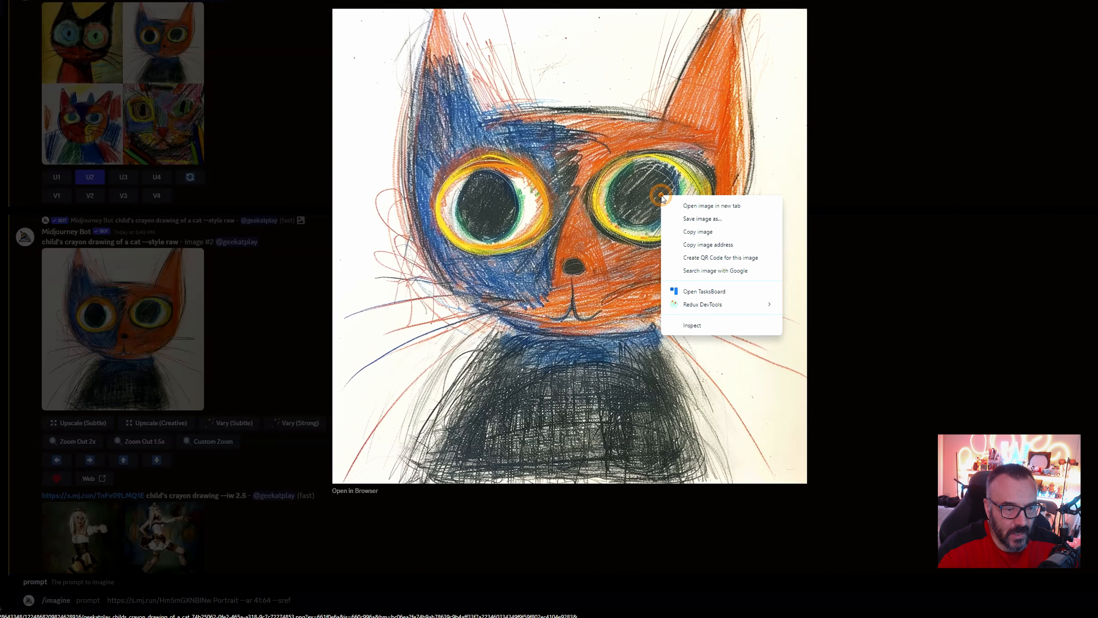
left_click(722, 244)
left_click(301, 152)
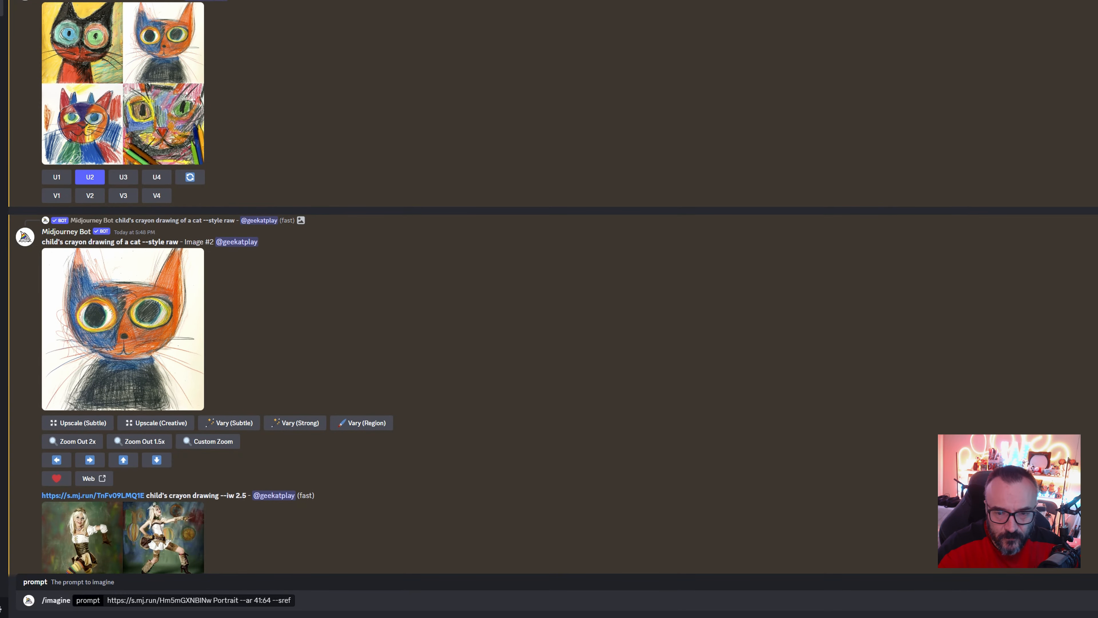
Step: Add the copied cat drawing address after --sref in the pending Portrait prompt and submit it
scroll(350, 530, "down", 20)
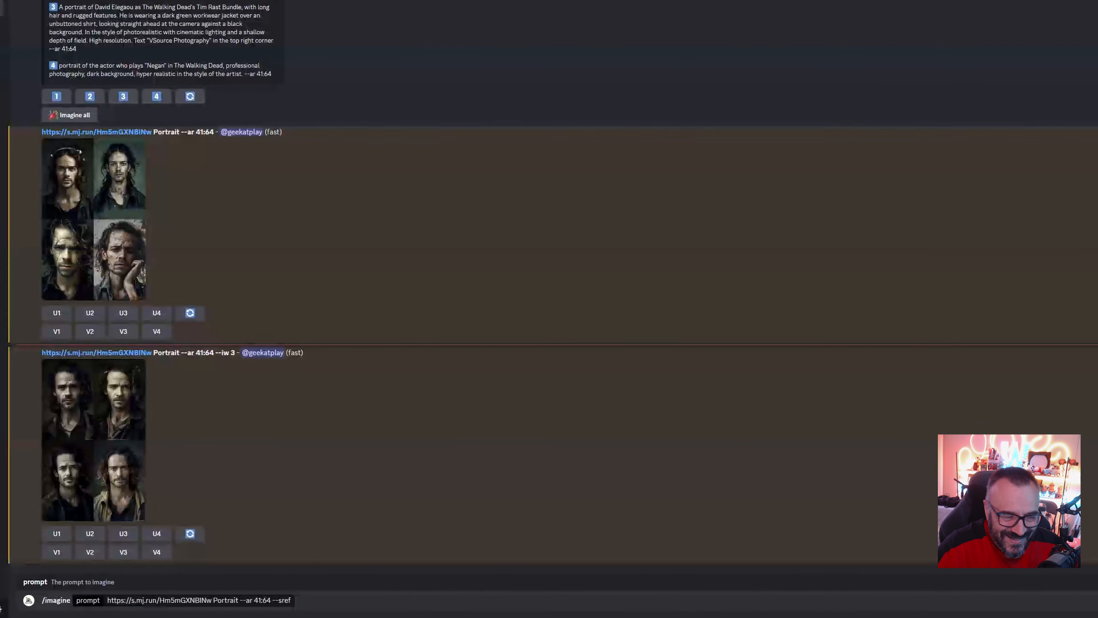
left_click(289, 603)
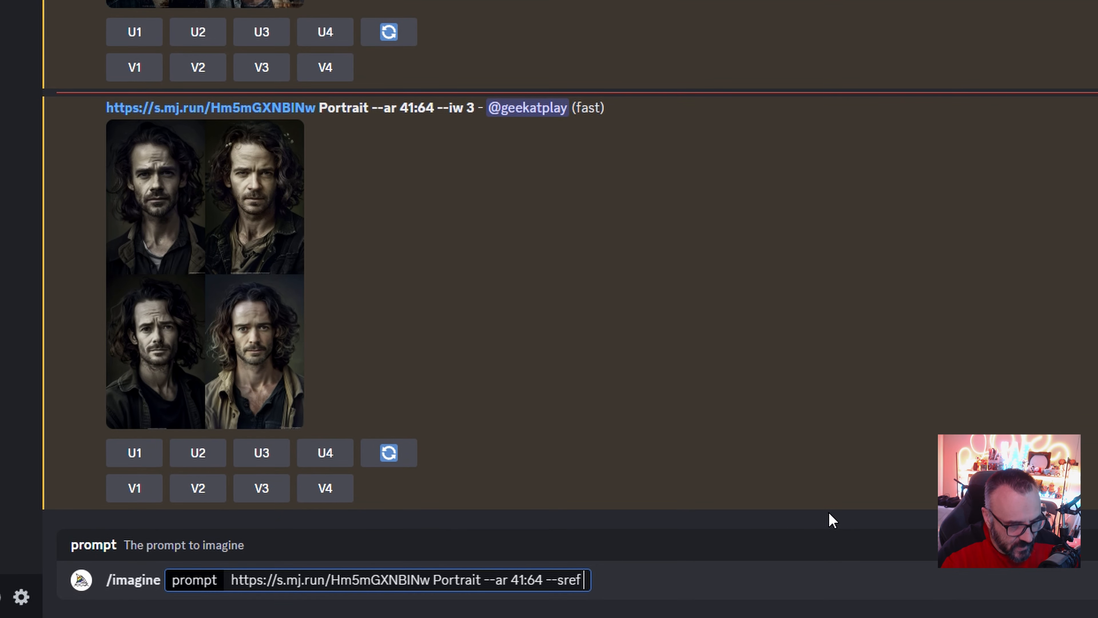
key("ctrl+v")
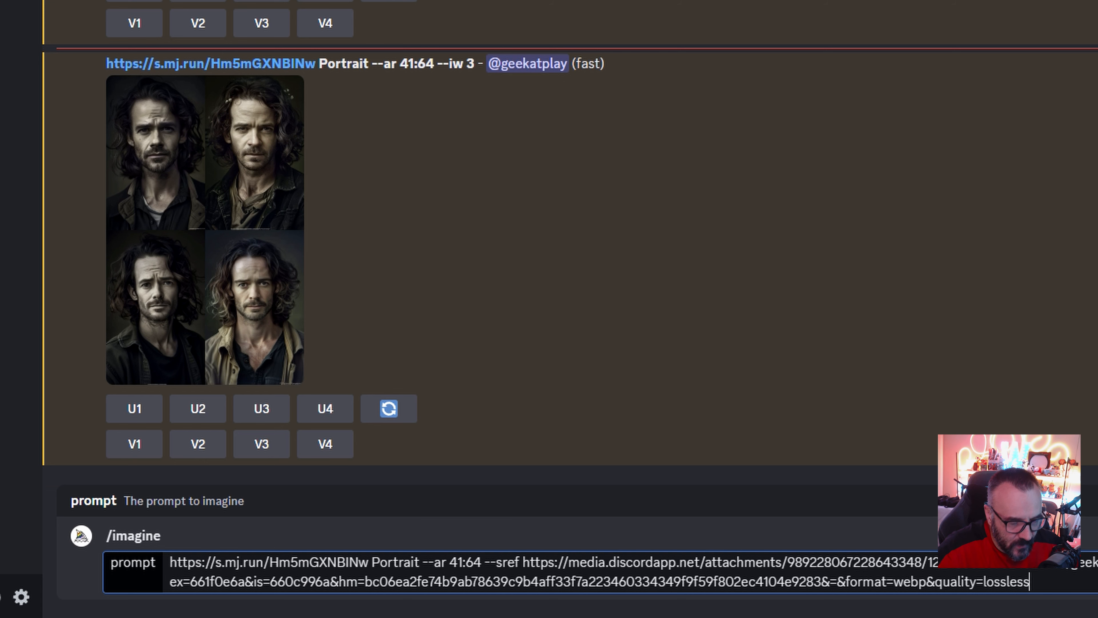
key("Return")
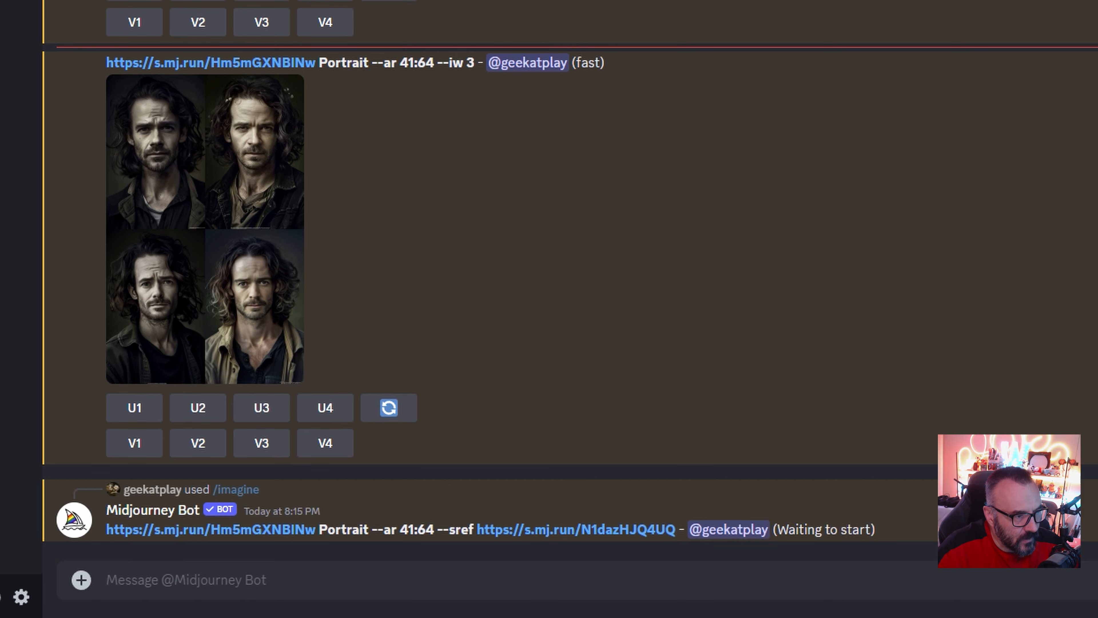
Step: Start a new /imagine prompt with the copied photo link and the text "Portrait --ar 41:64"
scroll(549, 282, "up", 4)
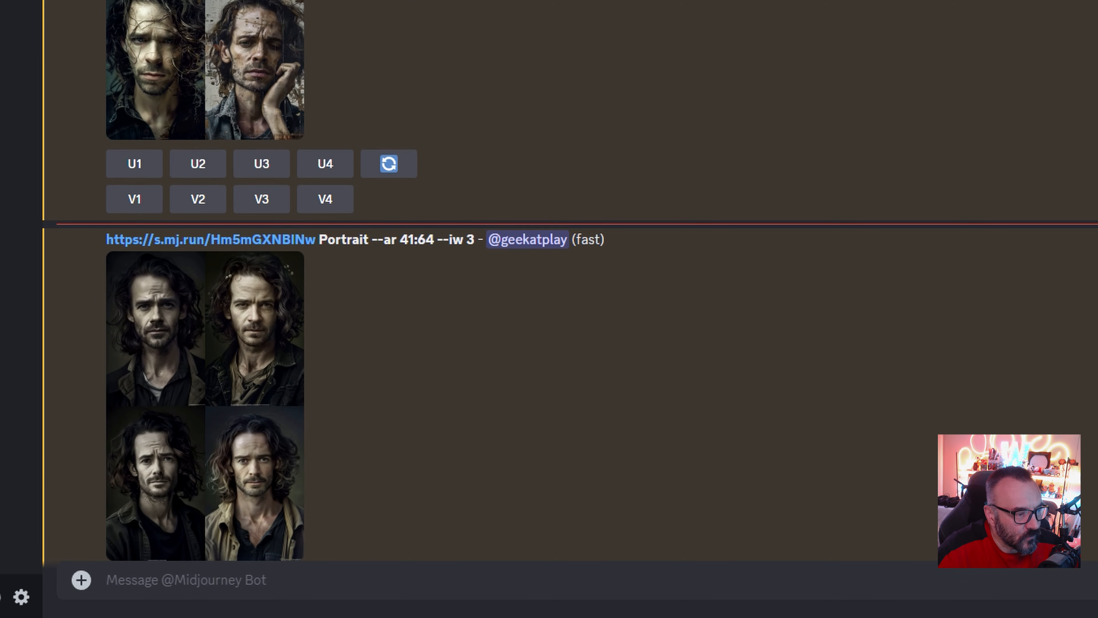
scroll(549, 281, "down", 2)
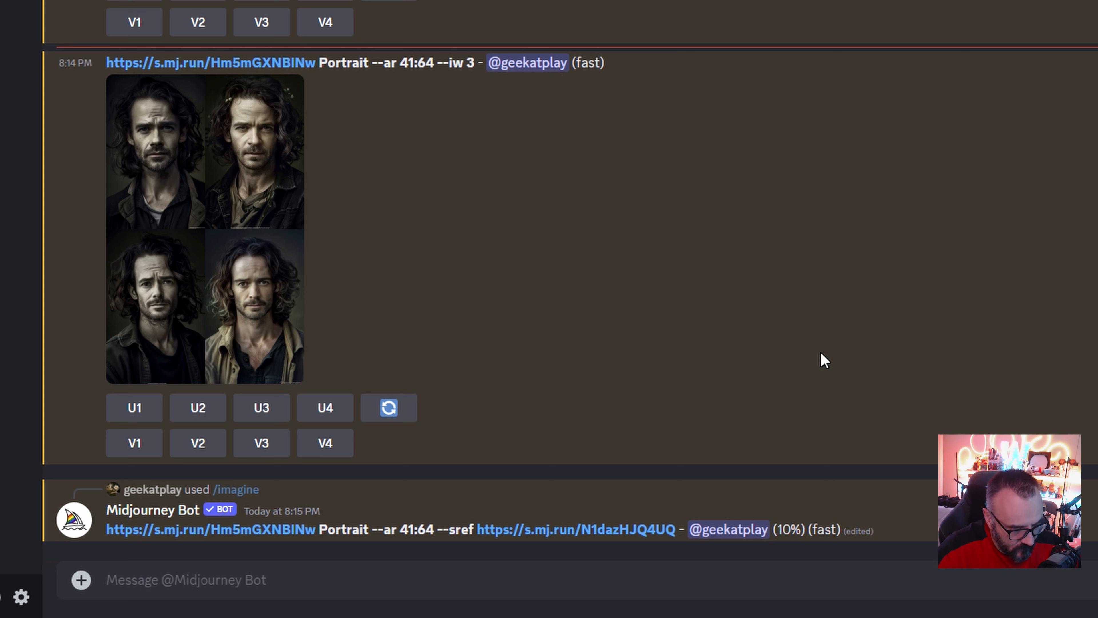
left_click(604, 585)
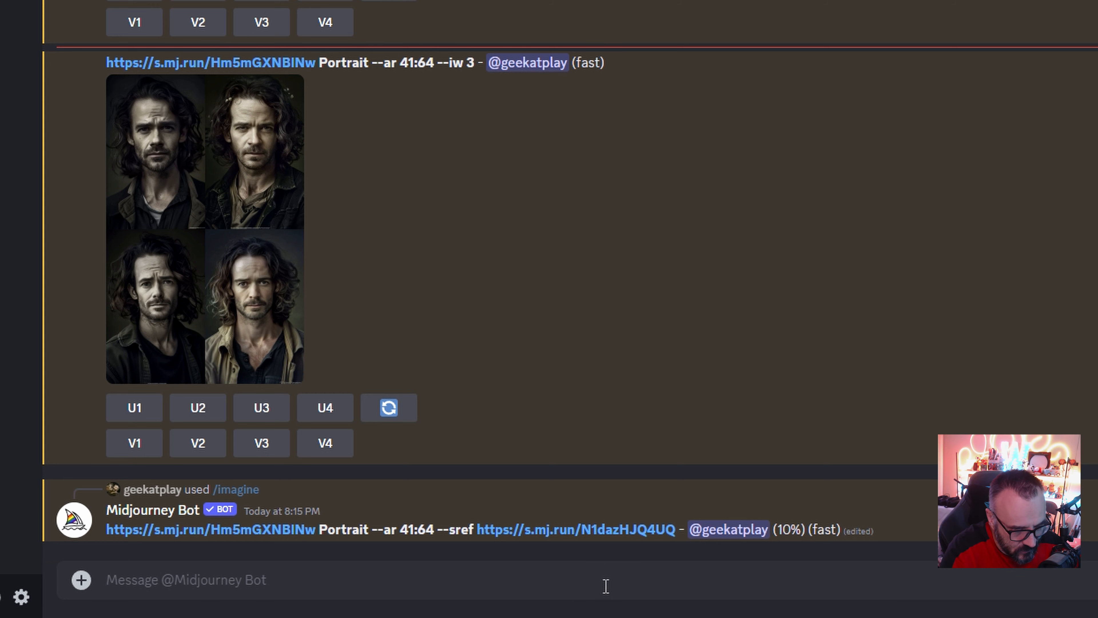
type("/im")
key("Tab")
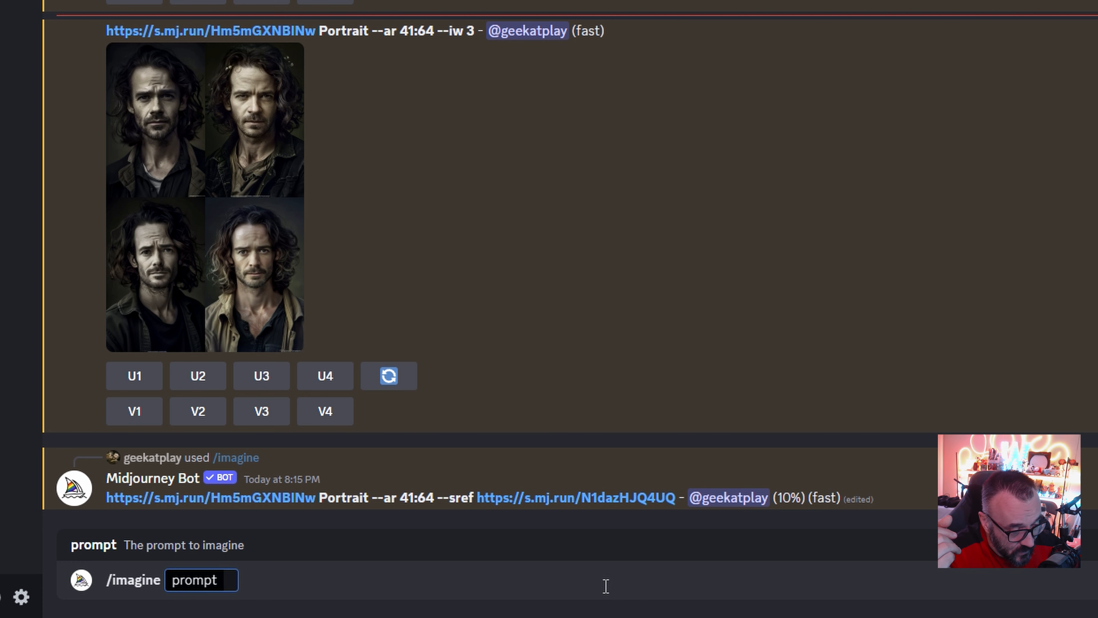
key("ctrl+v")
Step: Replace "Portrait" in the pending prompt with the first /describe text, about the actor from The Walking Dead, and submit it
scroll(562, 259, "up", 5)
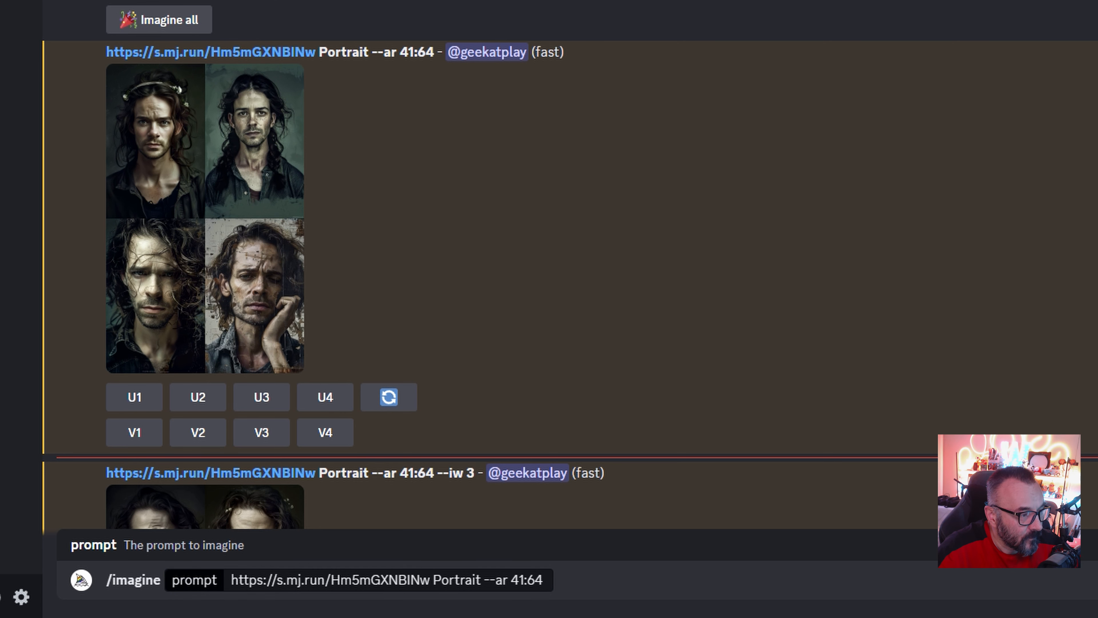
scroll(657, 103, "down", 5)
left_click(454, 587)
double_click(454, 588)
key("ctrl+v")
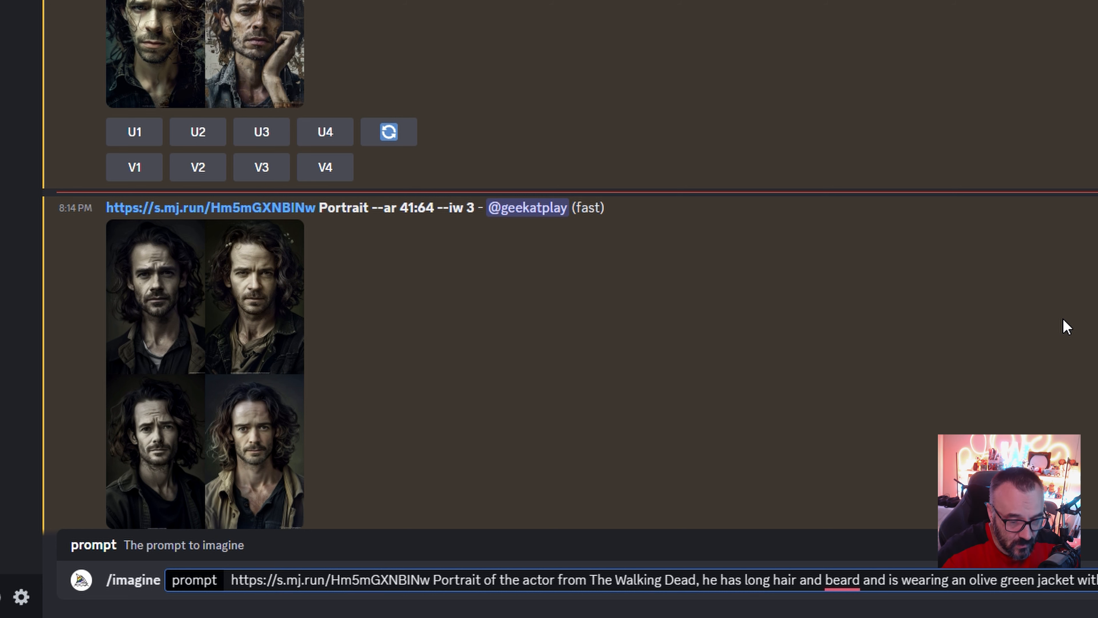
key("Return")
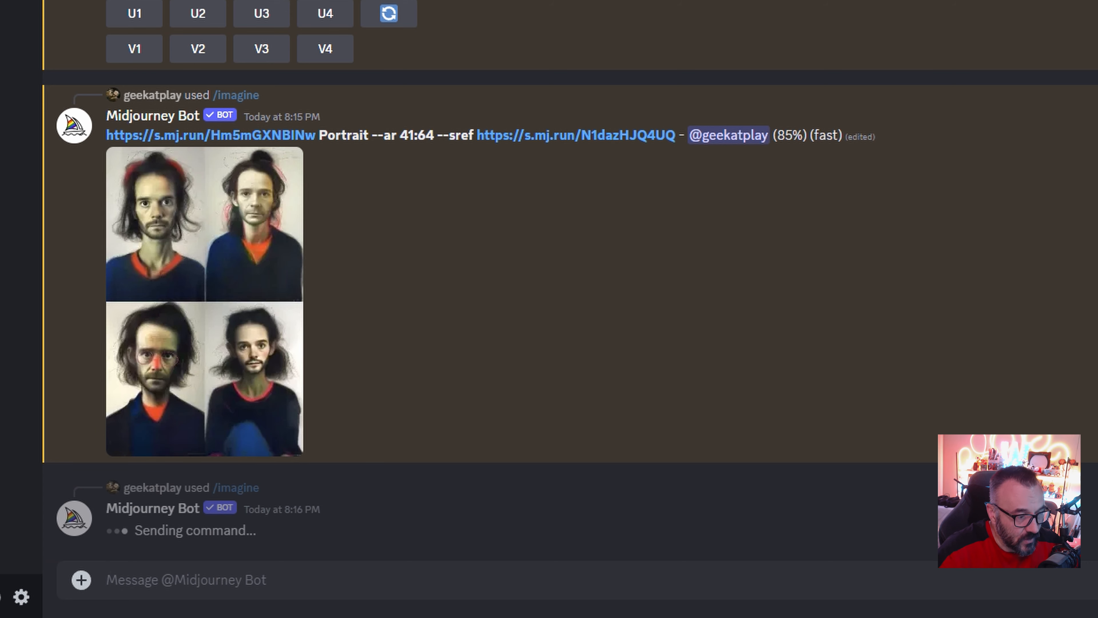
Step: Highlight the first /describe suggestion in the conversation to point out the source of the long portrait prompt
scroll(747, 3, "up", 4)
scroll(747, 2, "up", 2)
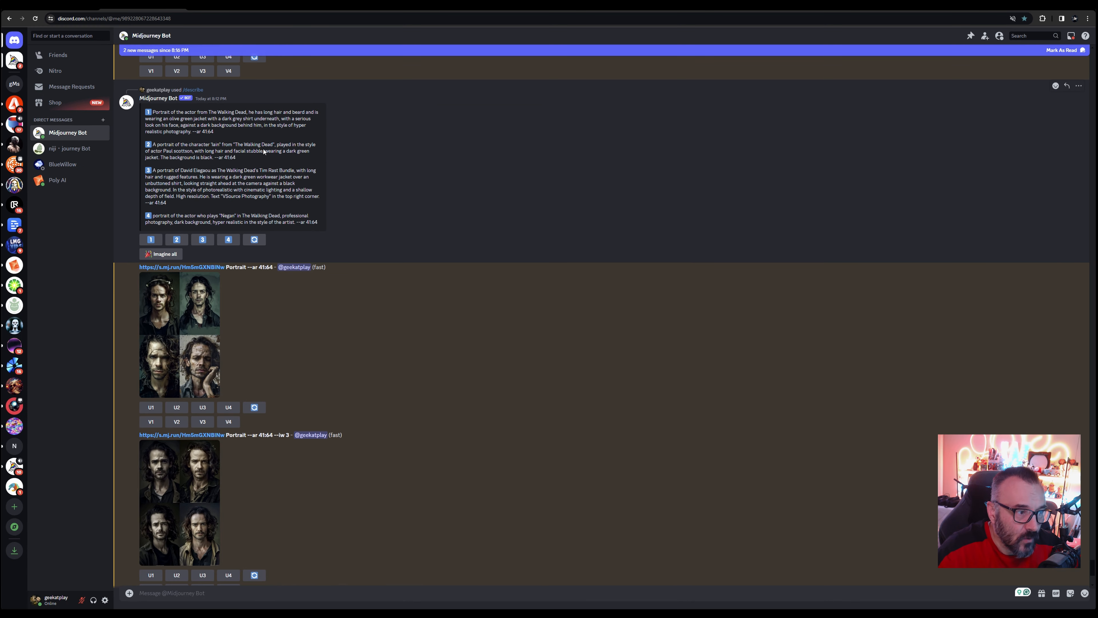
left_click_drag(214, 132, 146, 111)
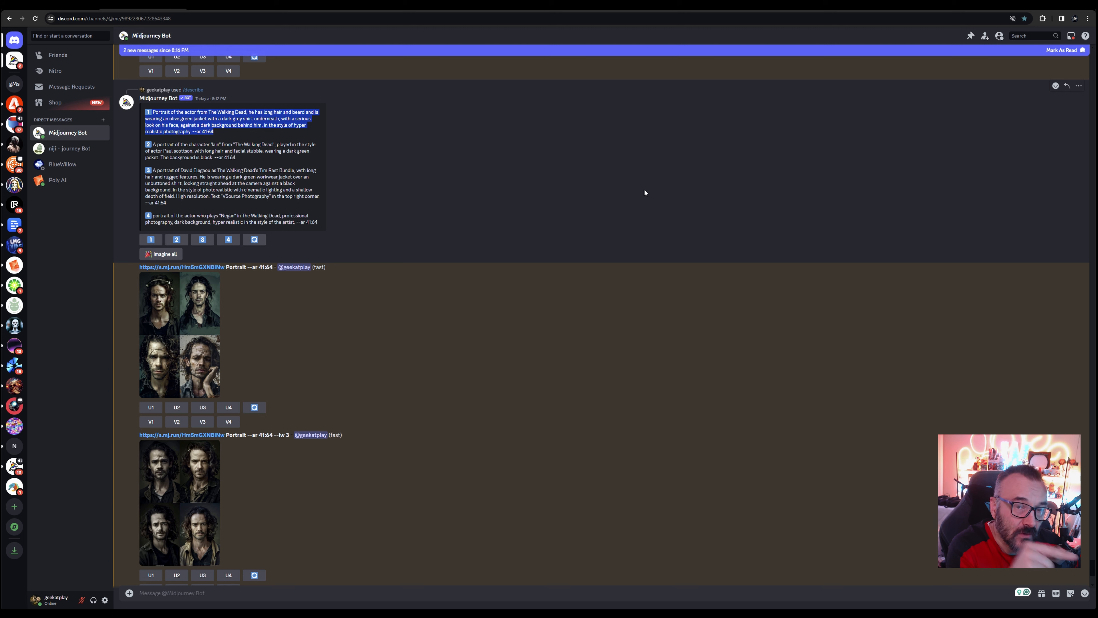
scroll(644, 193, "down", 1)
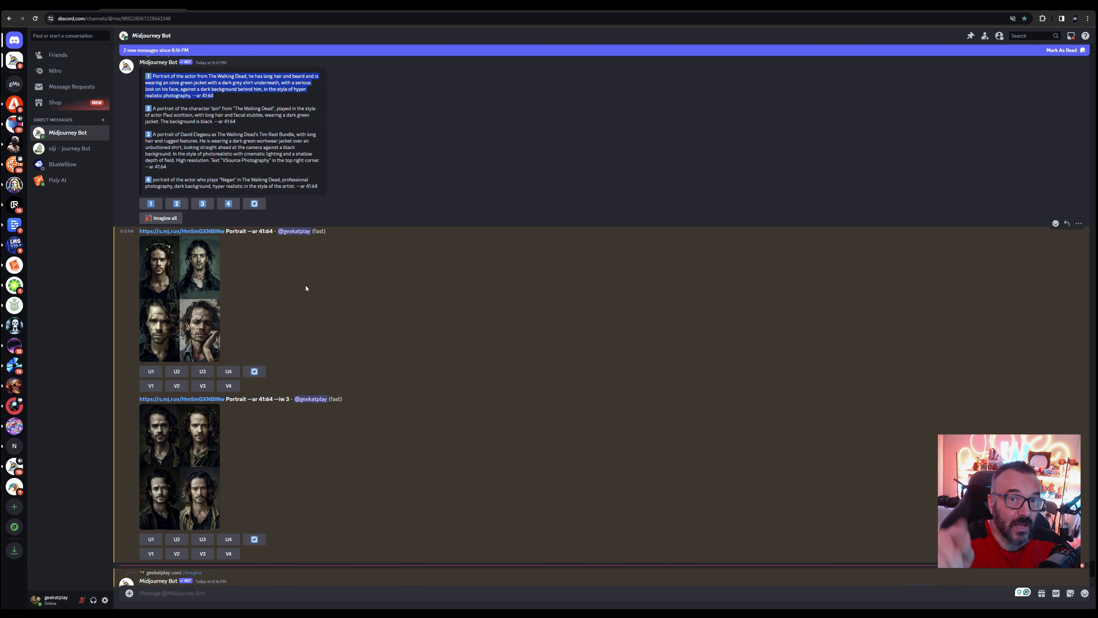
Step: View the image grid of the Portrait job with --sref enlarged to examine how the drawing style affects the likeness
scroll(307, 286, "down", 5)
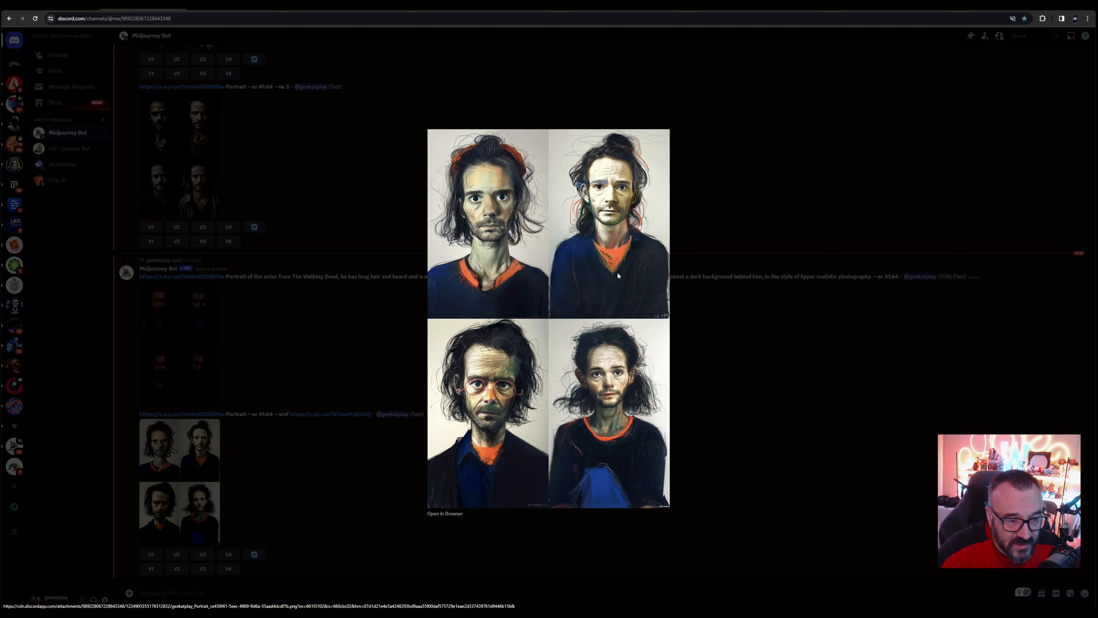
left_click(748, 367)
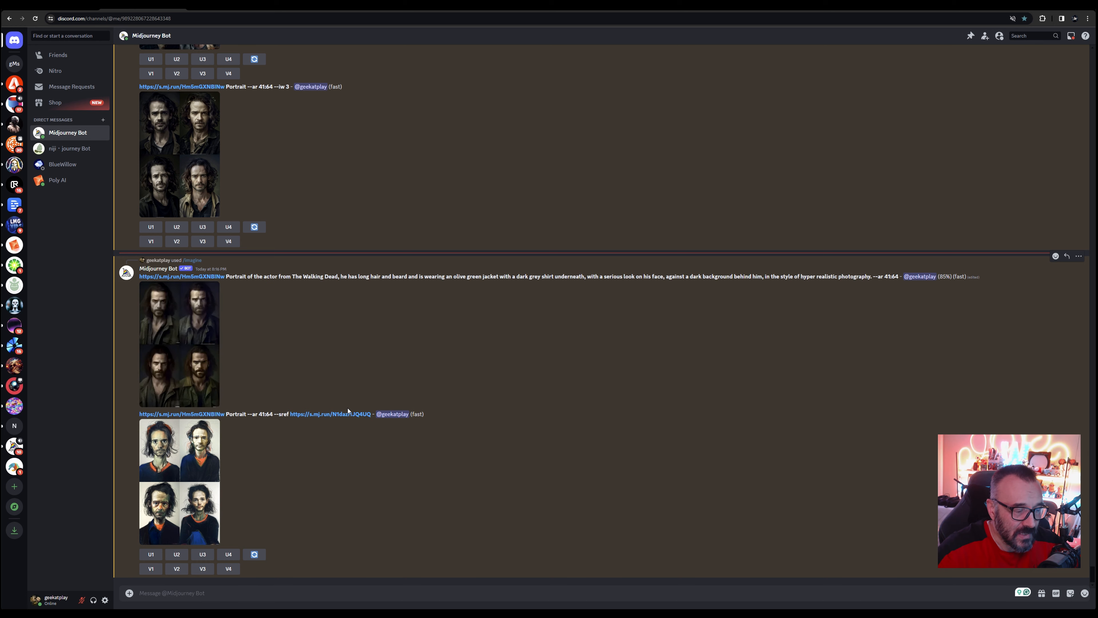
left_click(205, 482)
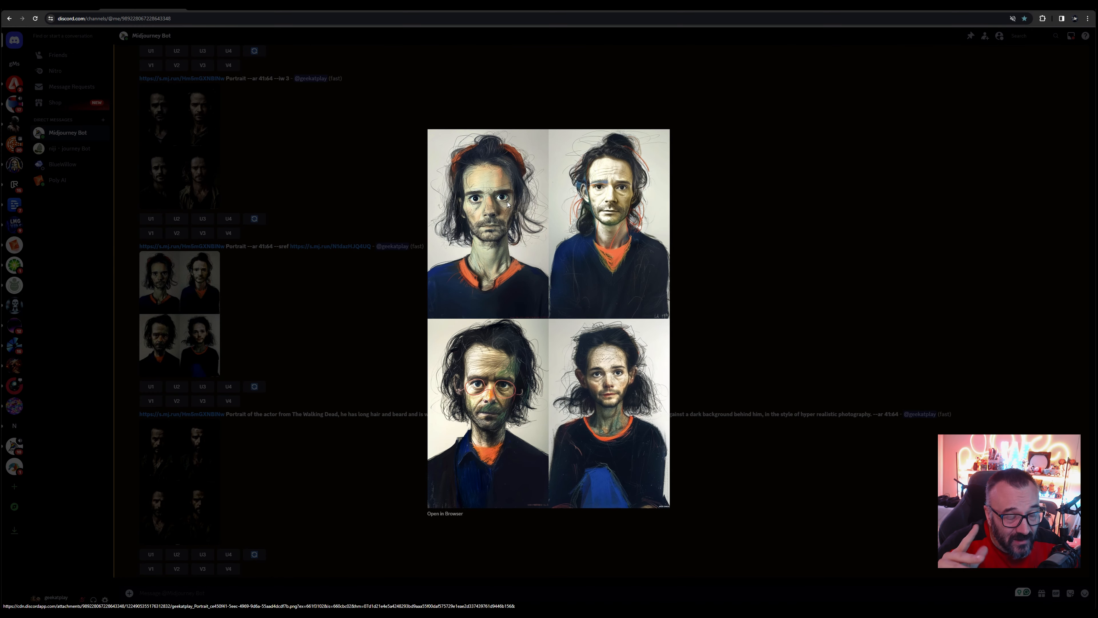
left_click(230, 270)
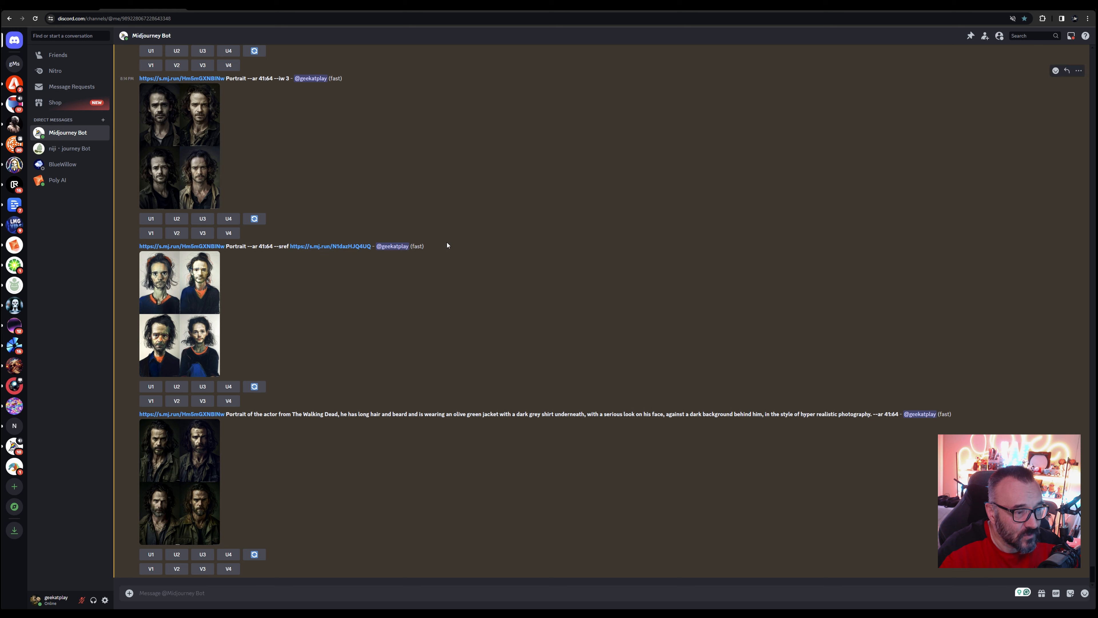
Step: Copy the prompt of the --sref Portrait job into a new /imagine command, append "--iw 3" and submit it
left_click(138, 248)
left_click_drag(137, 248, 371, 246)
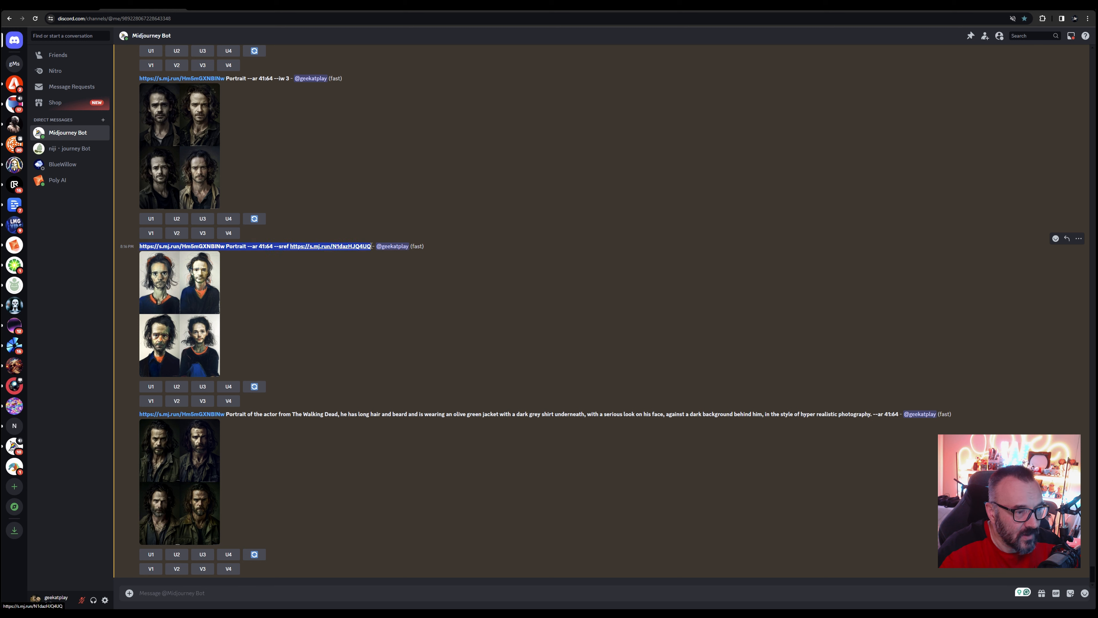
left_click(393, 592)
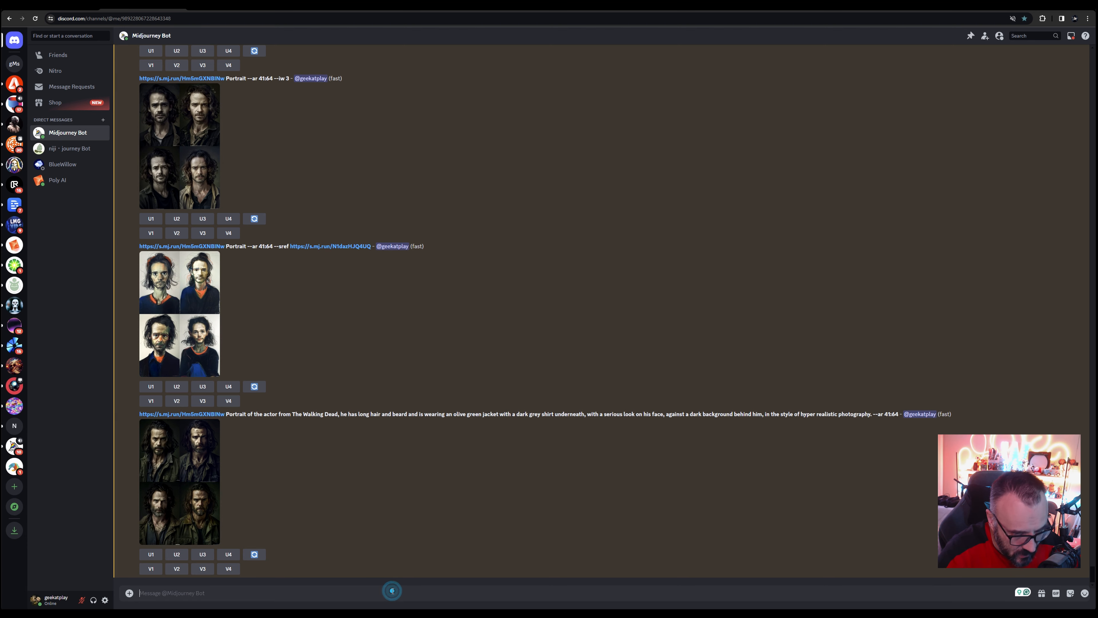
type("/imagine")
key("Tab")
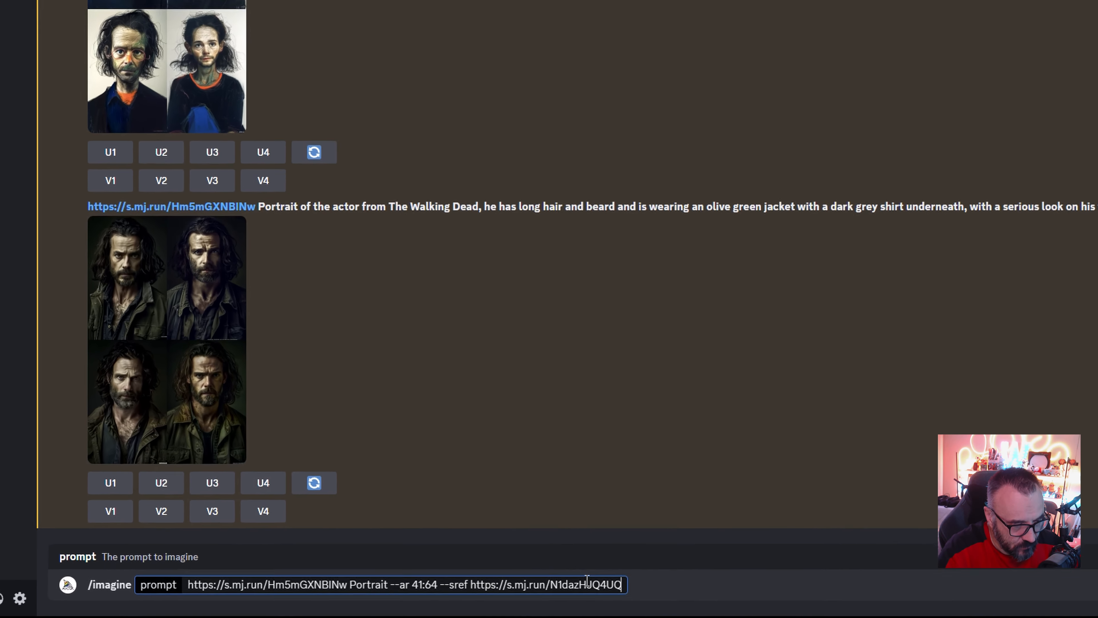
key("ctrl+v")
type("--iw 3")
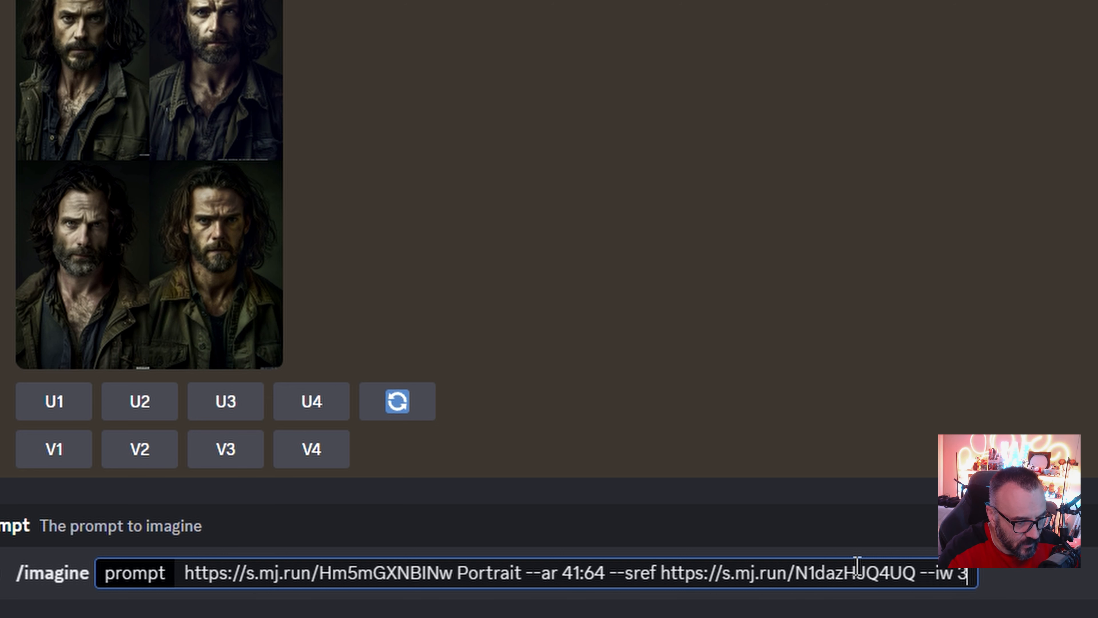
key("Return")
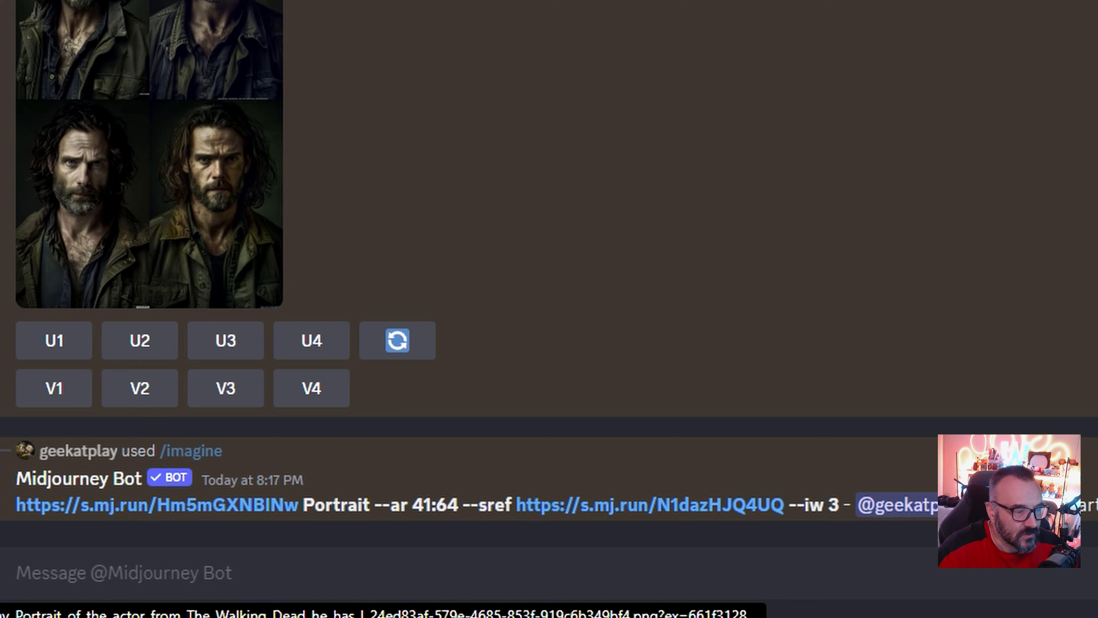
Step: View the enlarged grids of the plain Portrait job and the Walking Dead description job to compare their likeness
left_click(149, 15)
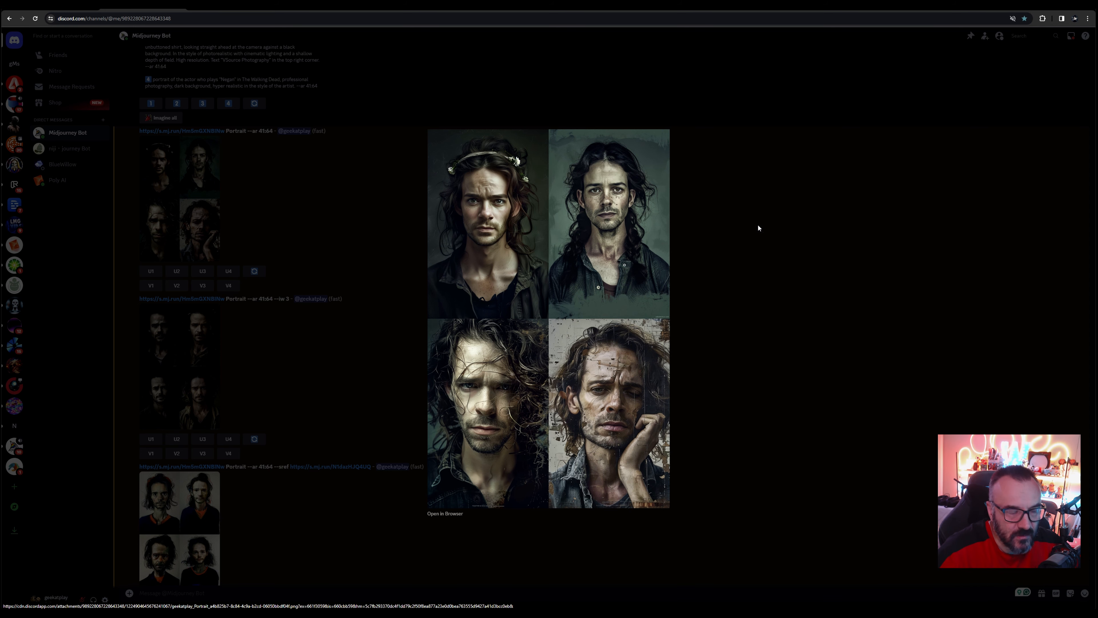
left_click(760, 218)
scroll(388, 345, "down", 5)
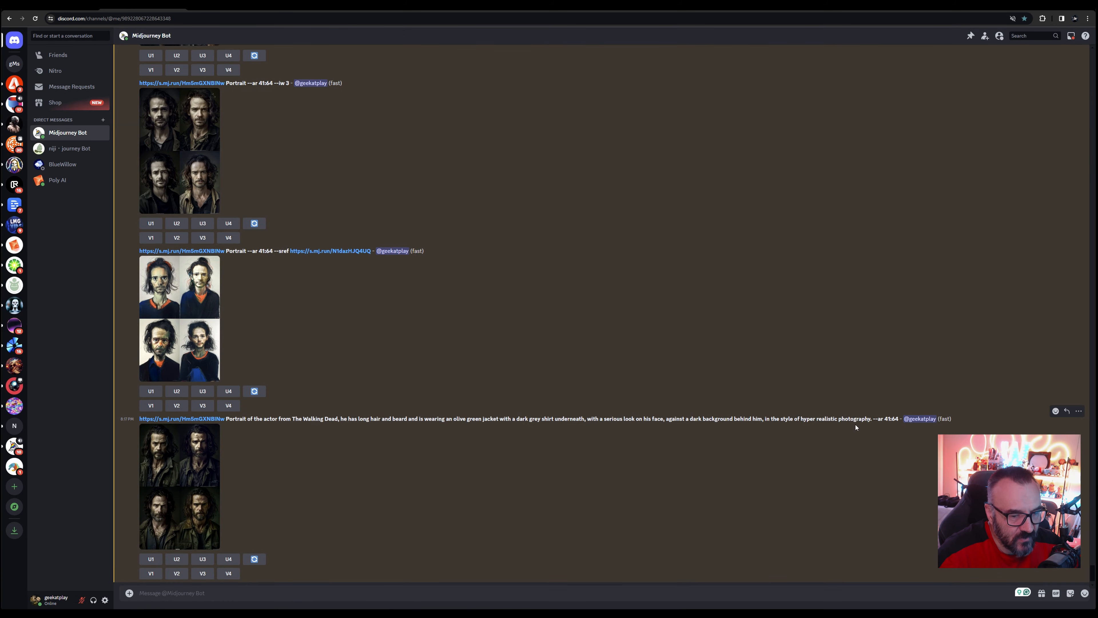
left_click(187, 482)
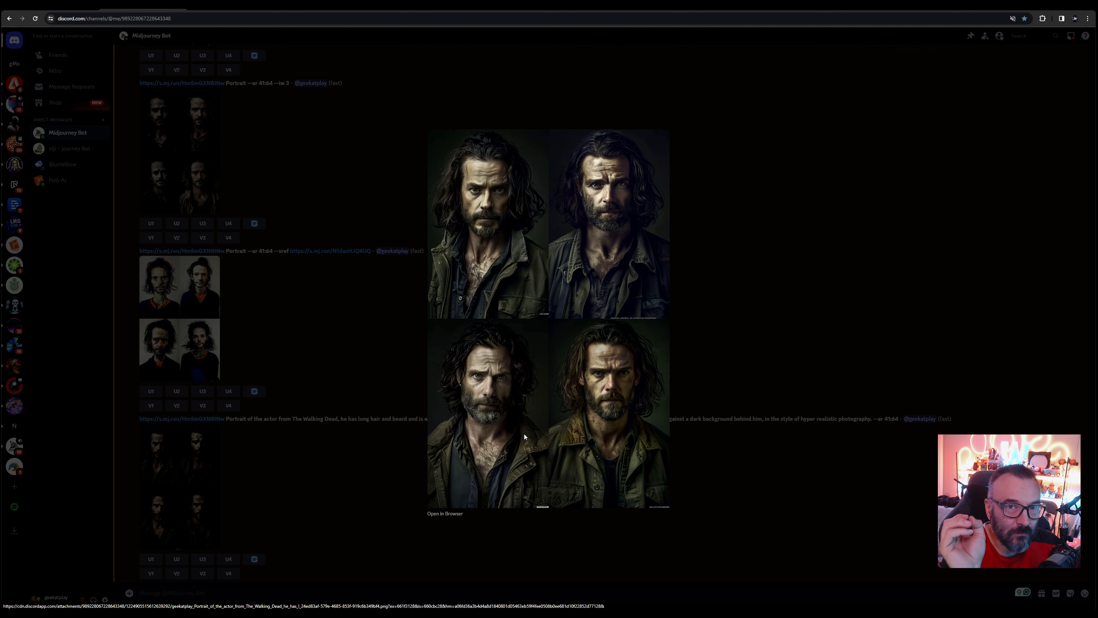
left_click(738, 316)
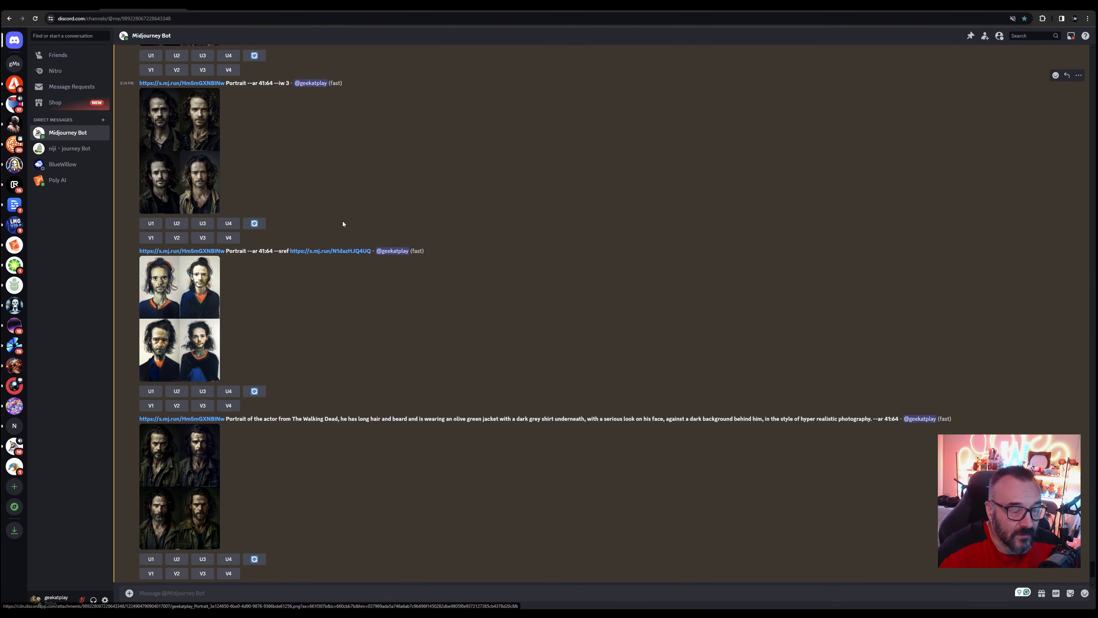
Step: Copy the full prompt of the Portrait job with --sref and without --iw into a new /imagine command
scroll(366, 328, "up", 10)
scroll(367, 327, "down", 7)
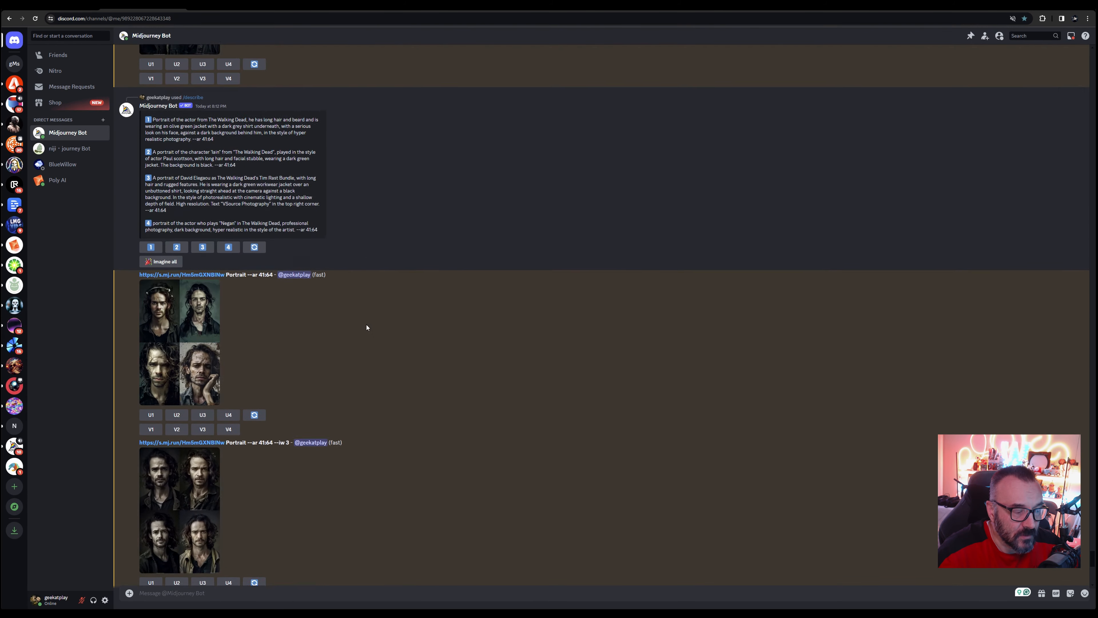
scroll(366, 327, "down", 1)
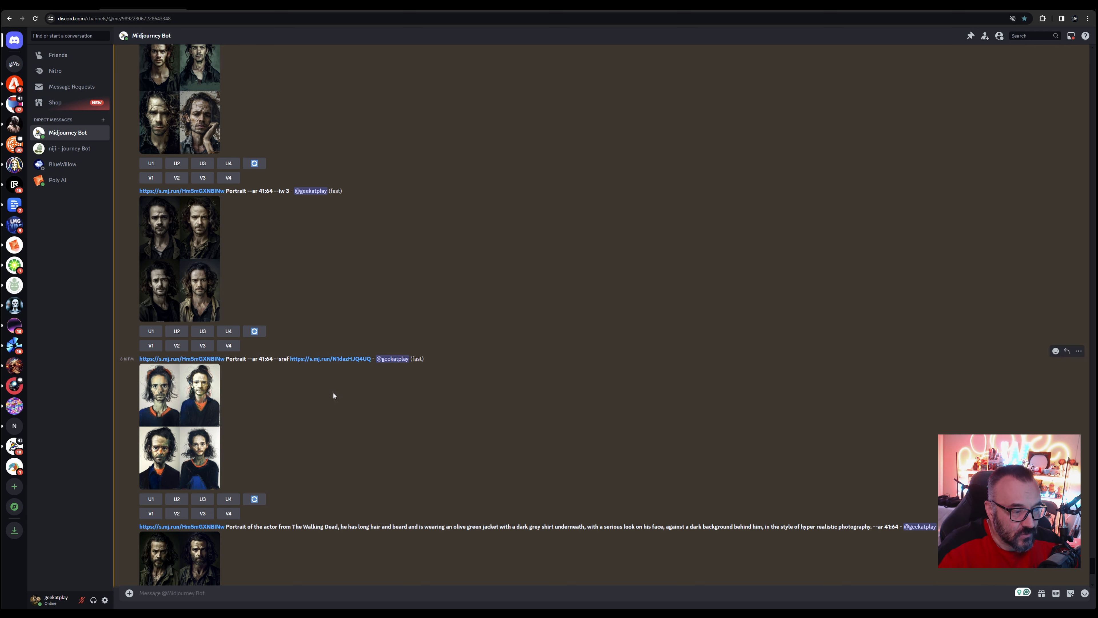
scroll(333, 393, "down", 1)
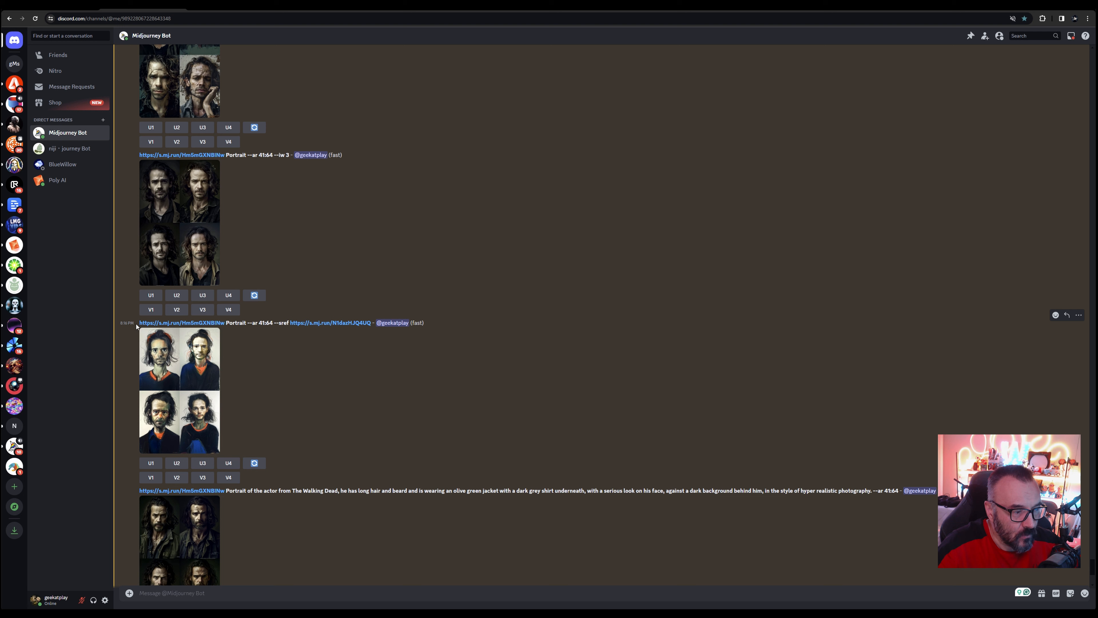
left_click_drag(132, 324, 371, 324)
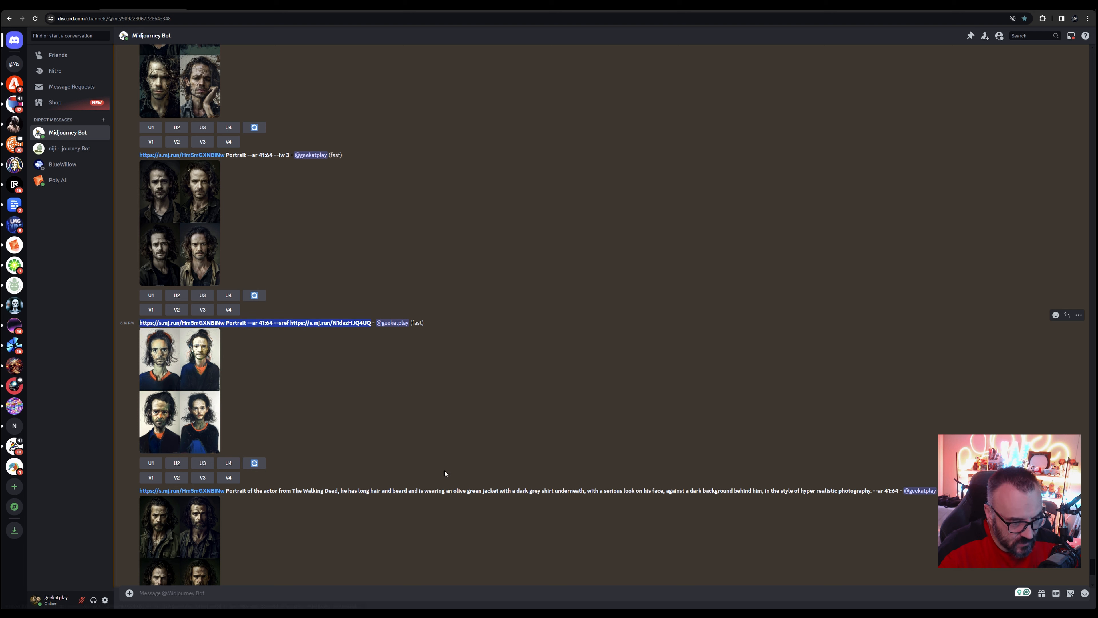
left_click(321, 595)
type("/imagine")
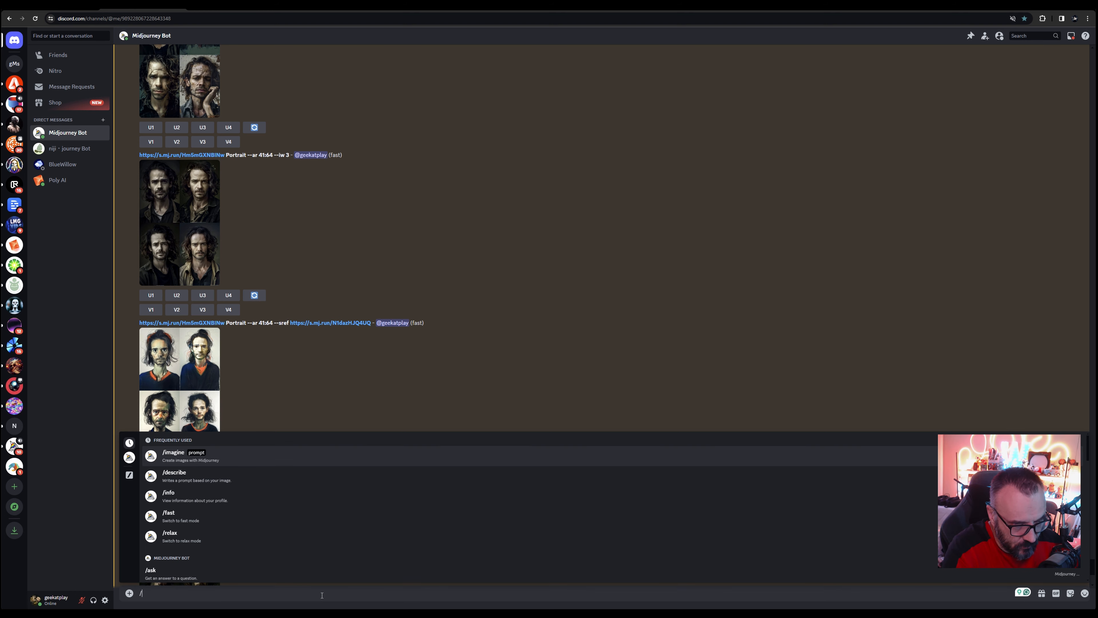
key("Tab")
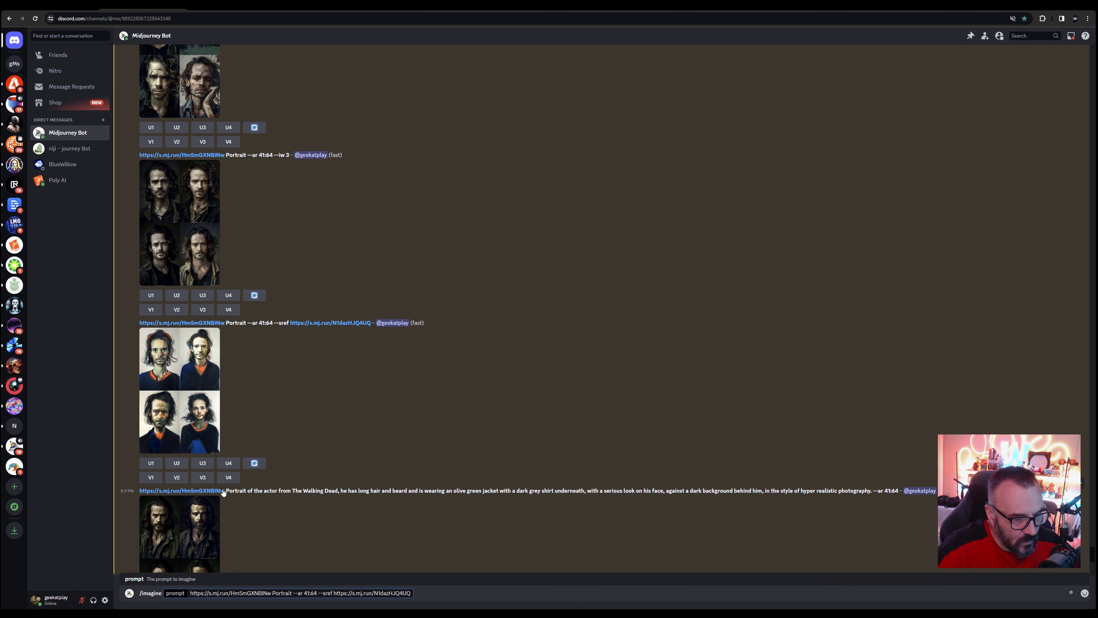
Step: Replace "Portrait" in the pending --sref prompt with the Walking Dead actor description copied from the earlier job, and submit it
left_click_drag(226, 490, 878, 490)
key("ctrl+c")
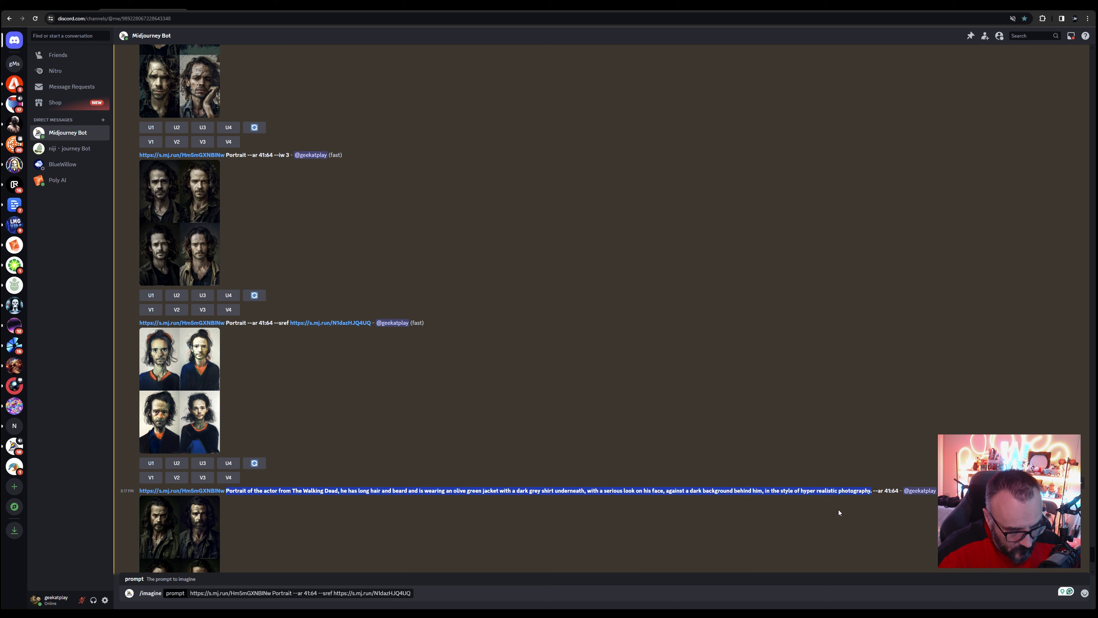
double_click(290, 594)
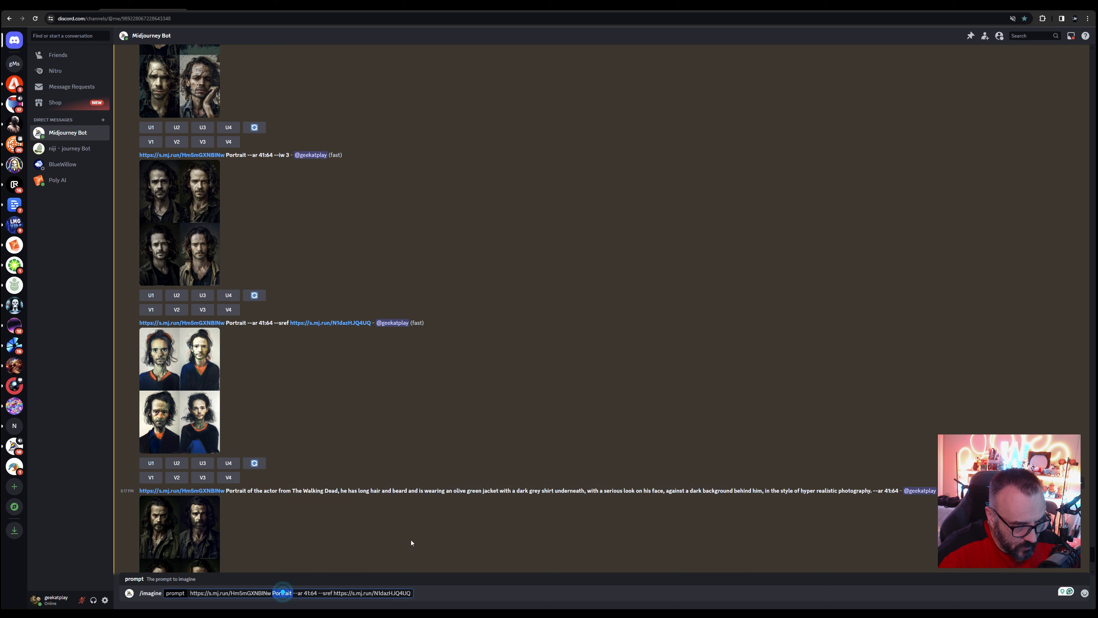
key("ctrl+v")
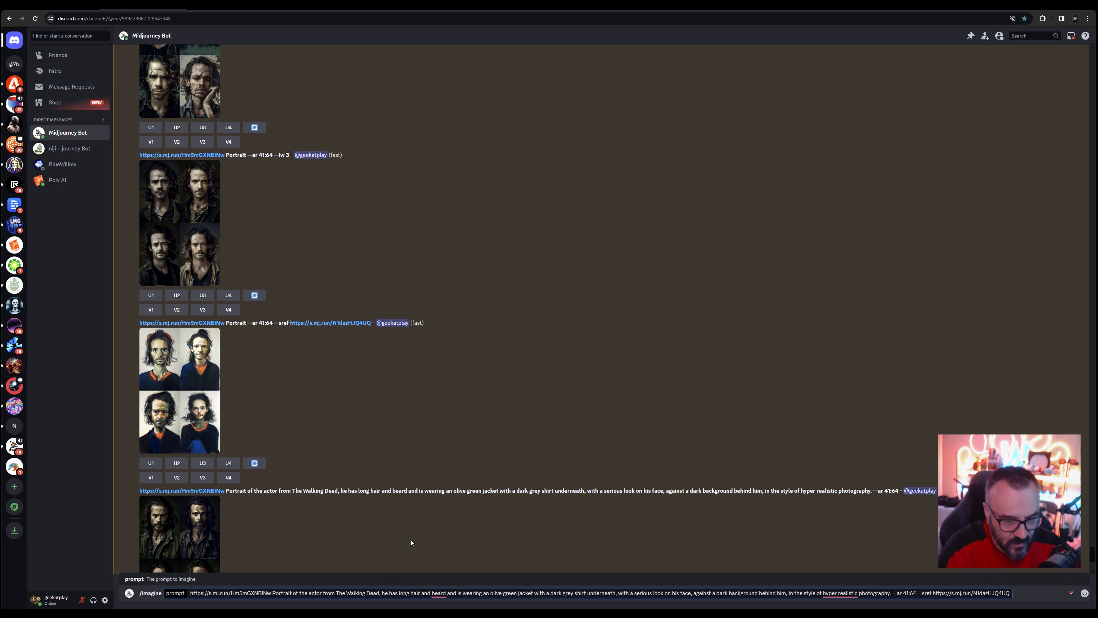
key("Return")
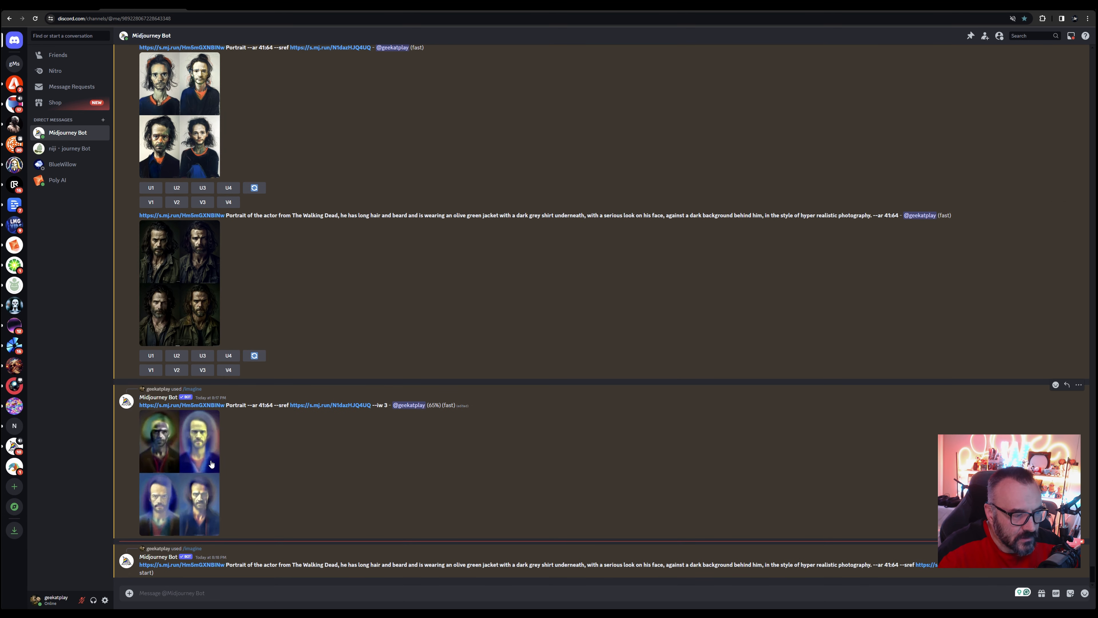
scroll(258, 371, "up", 2)
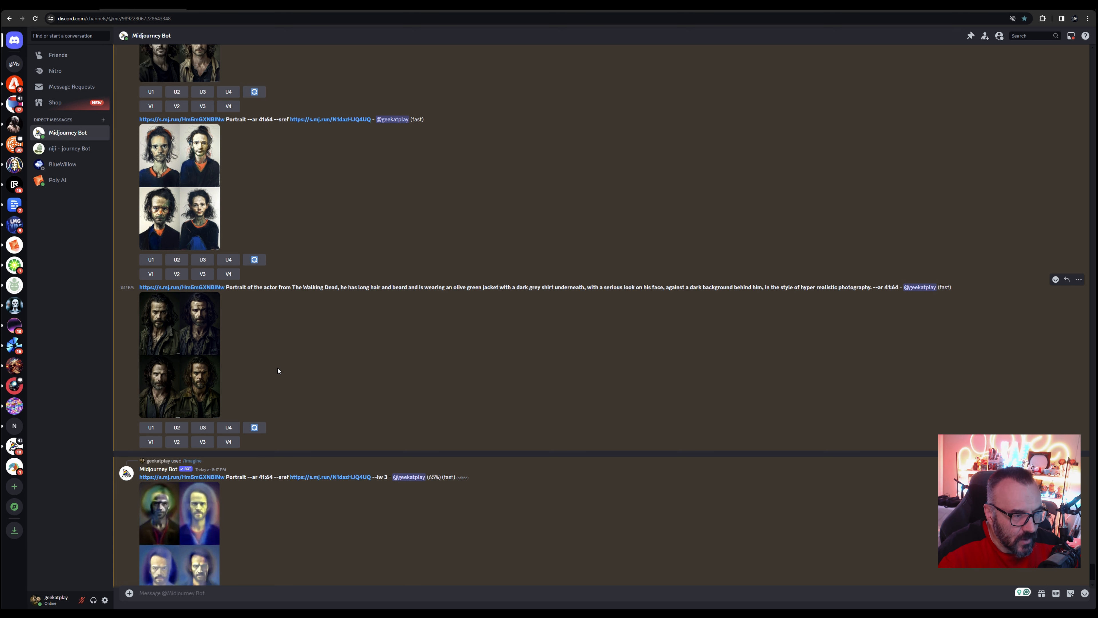
scroll(278, 367, "up", 4)
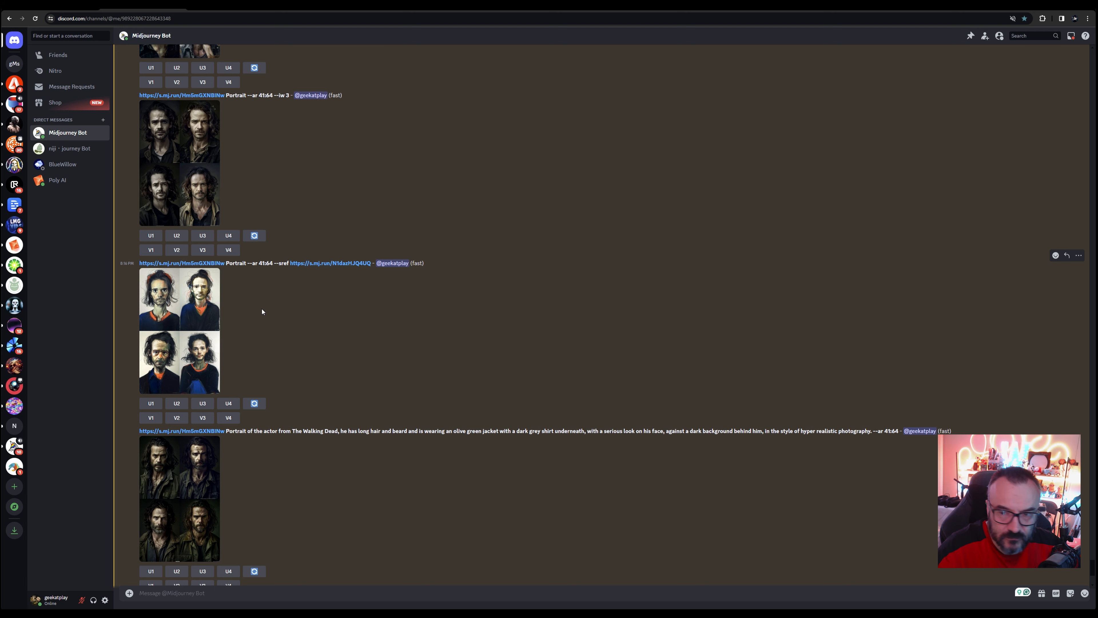
Step: View the enlarged grids of the Portrait job with --sref and its --iw 3 version to compare their likeness
scroll(263, 329, "down", 6)
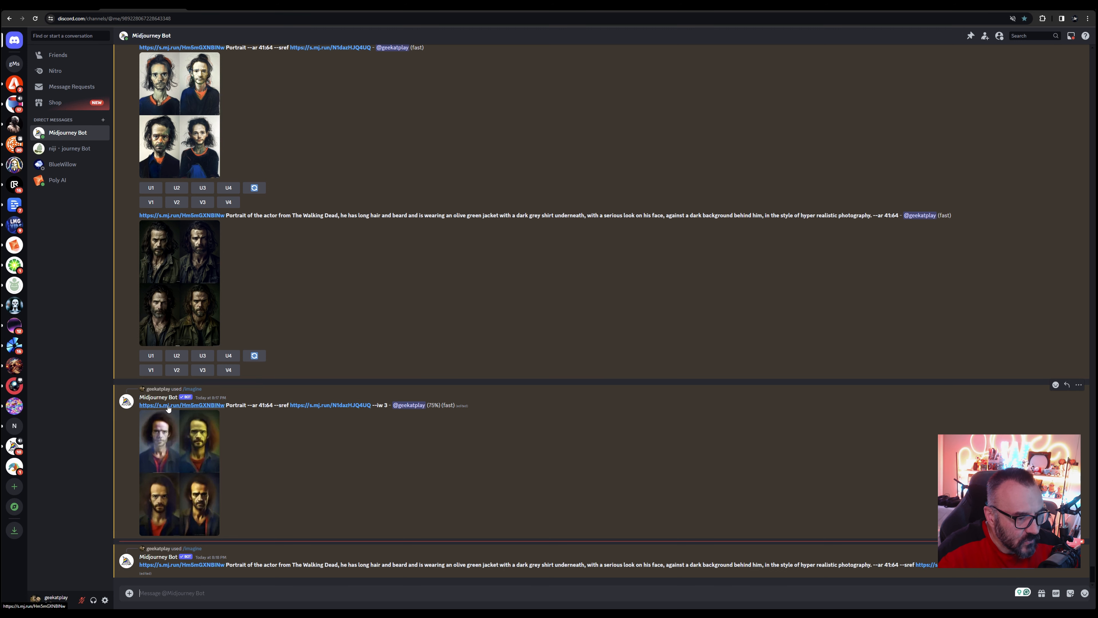
scroll(233, 256, "up", 5)
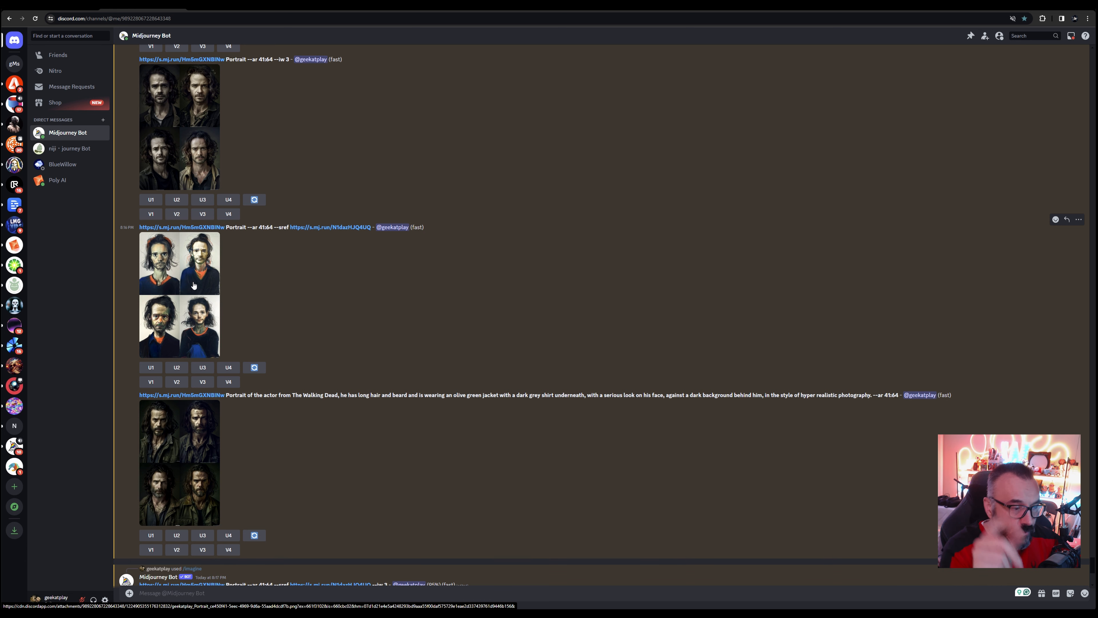
scroll(345, 360, "down", 8)
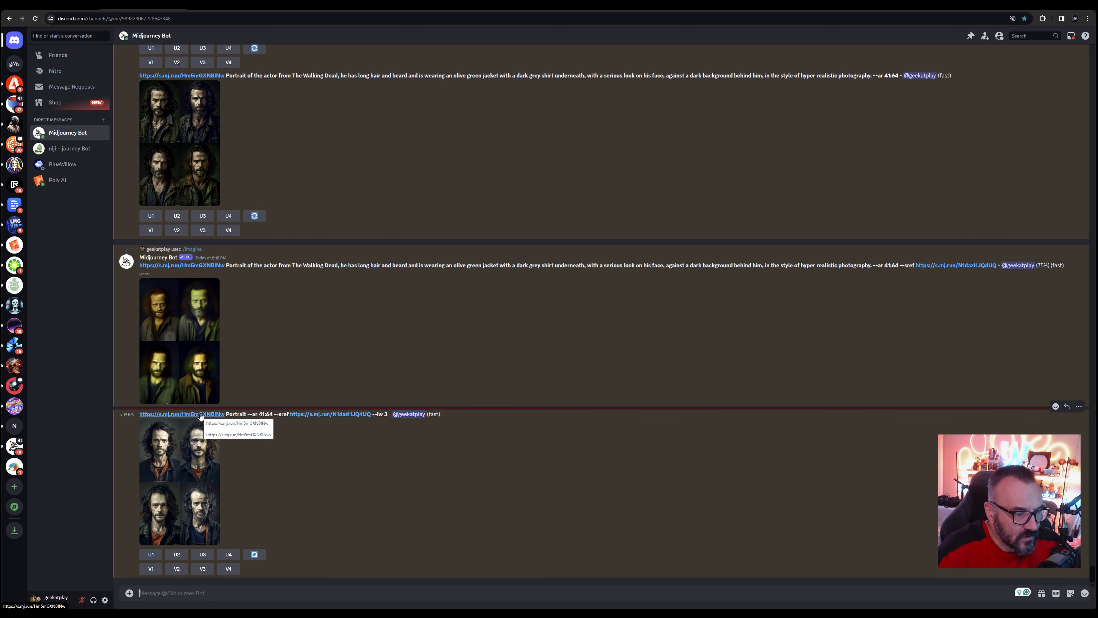
scroll(257, 375, "up", 5)
left_click(155, 187)
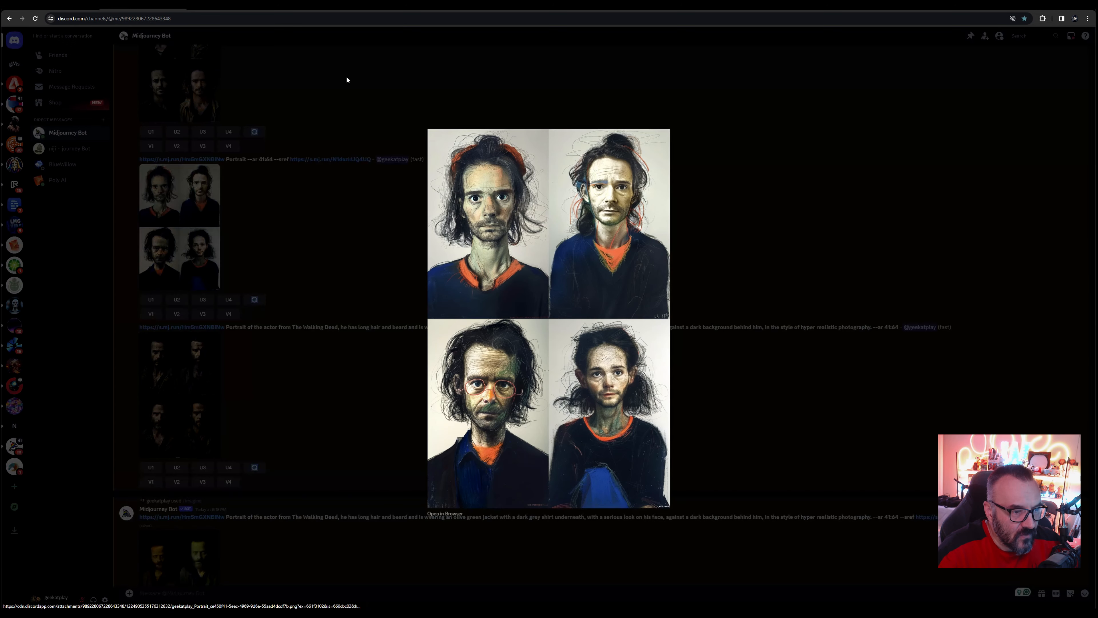
left_click(701, 199)
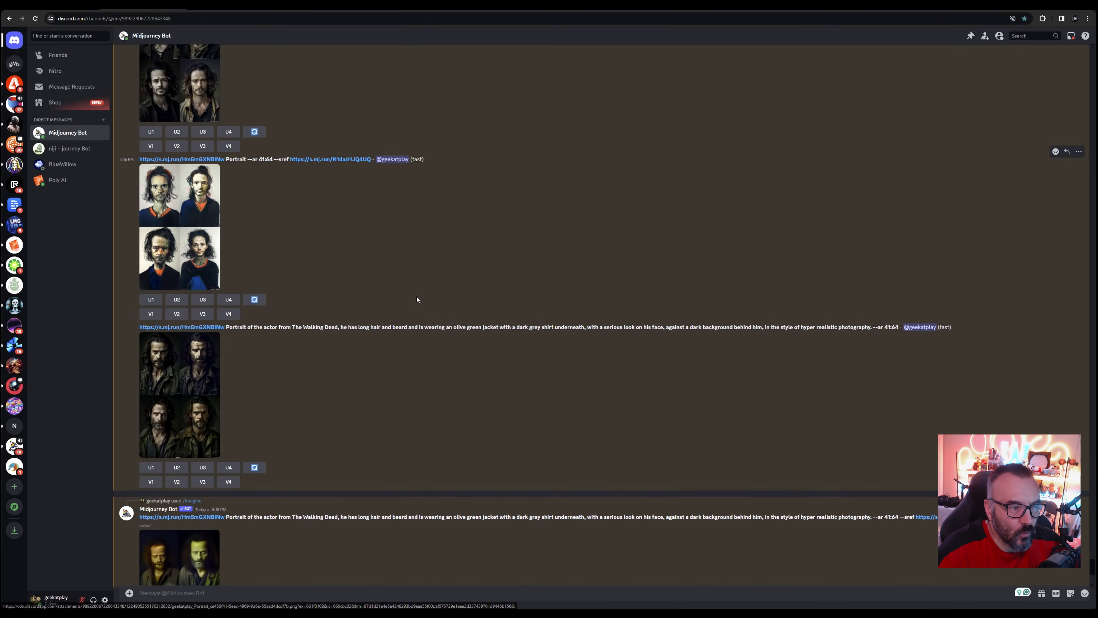
scroll(390, 308, "down", 5)
left_click(199, 465)
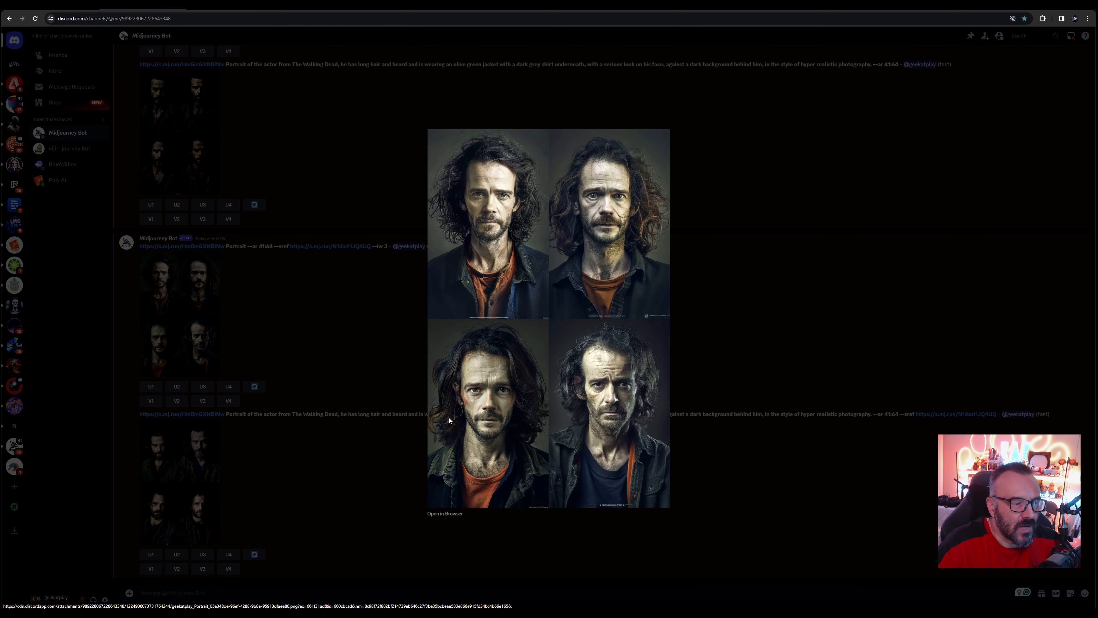
left_click(377, 342)
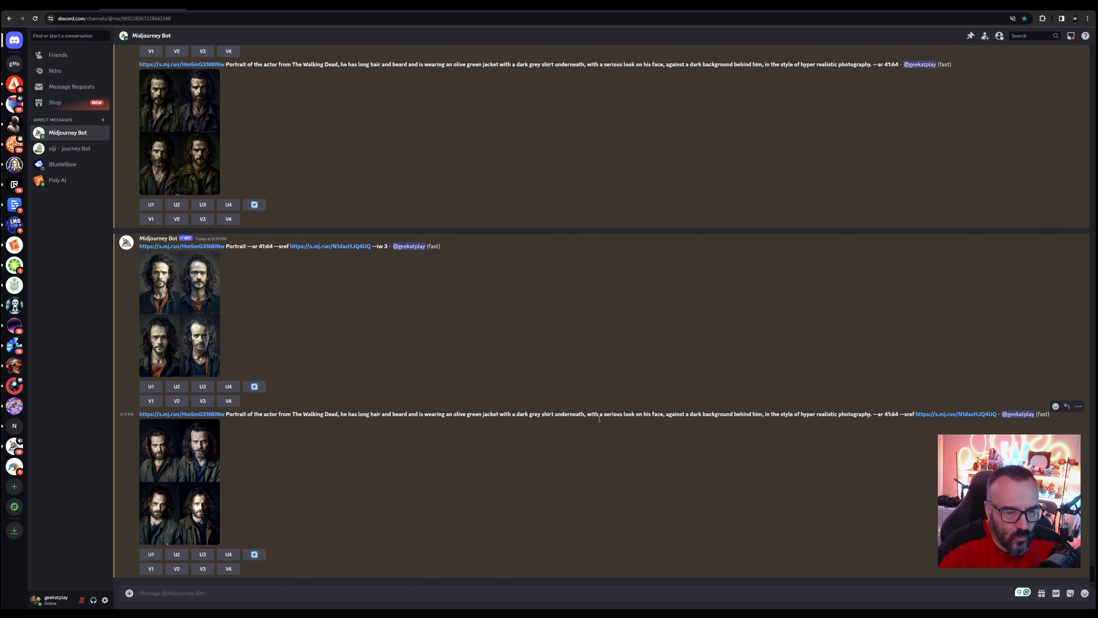
Step: Compare the enlarged grids of the Walking Dead description job with --sref and the Portrait job with --sref and --iw 3
left_click(190, 493)
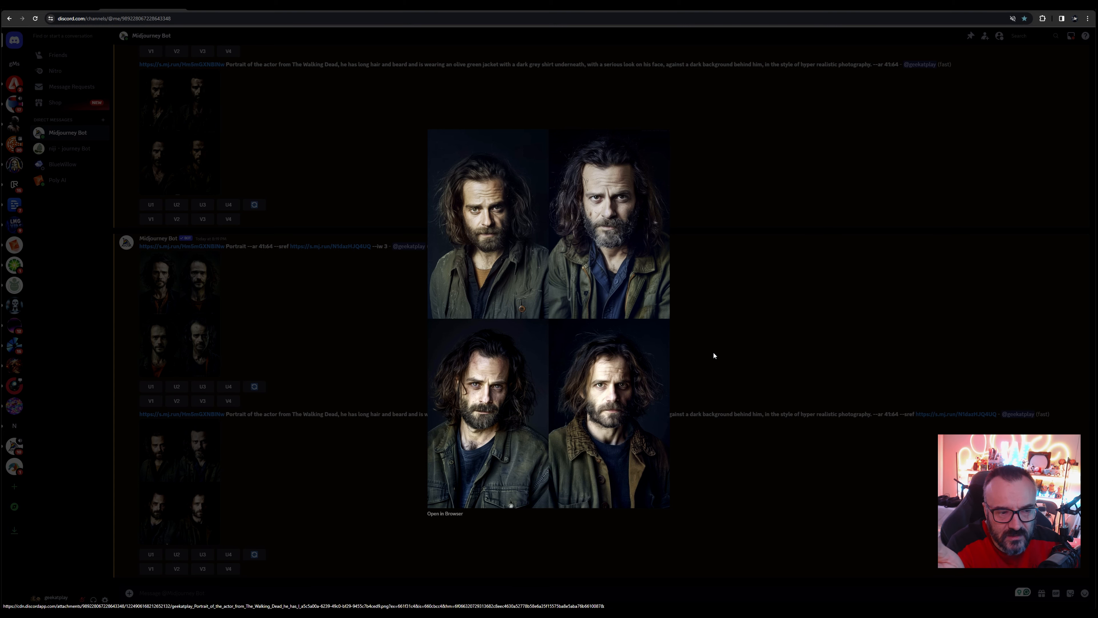
left_click(199, 327)
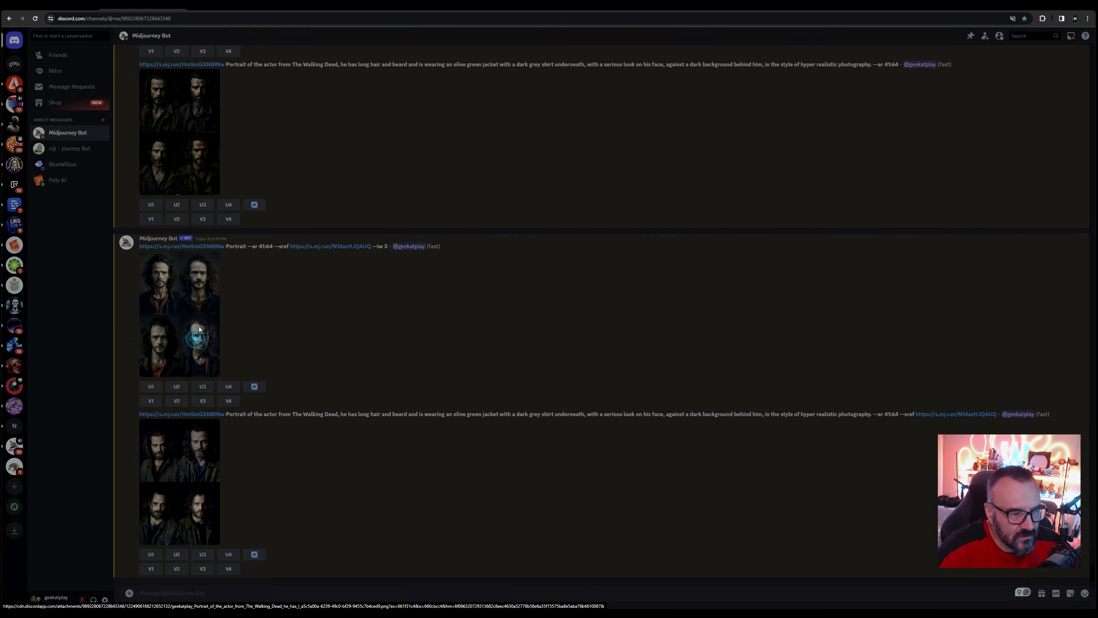
left_click(199, 327)
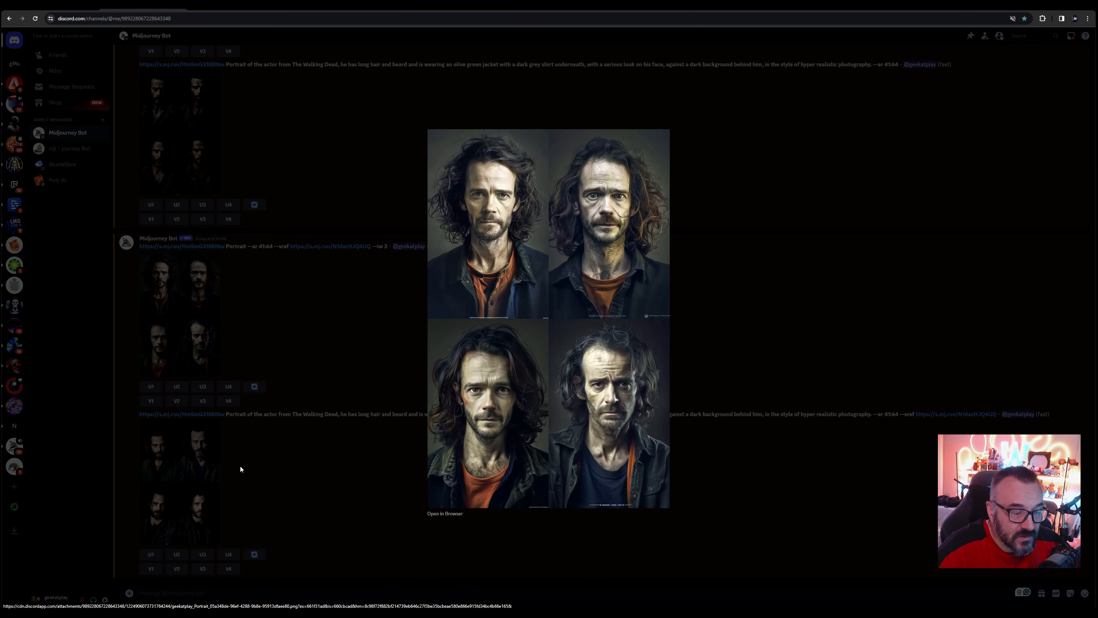
left_click(173, 478)
left_click(173, 478)
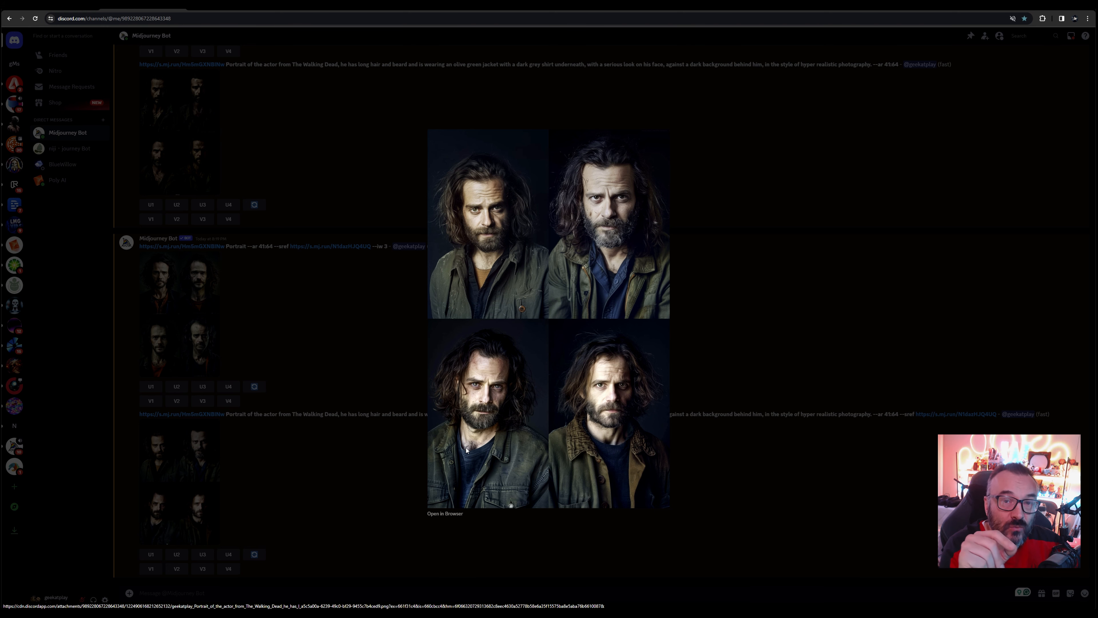
left_click(334, 341)
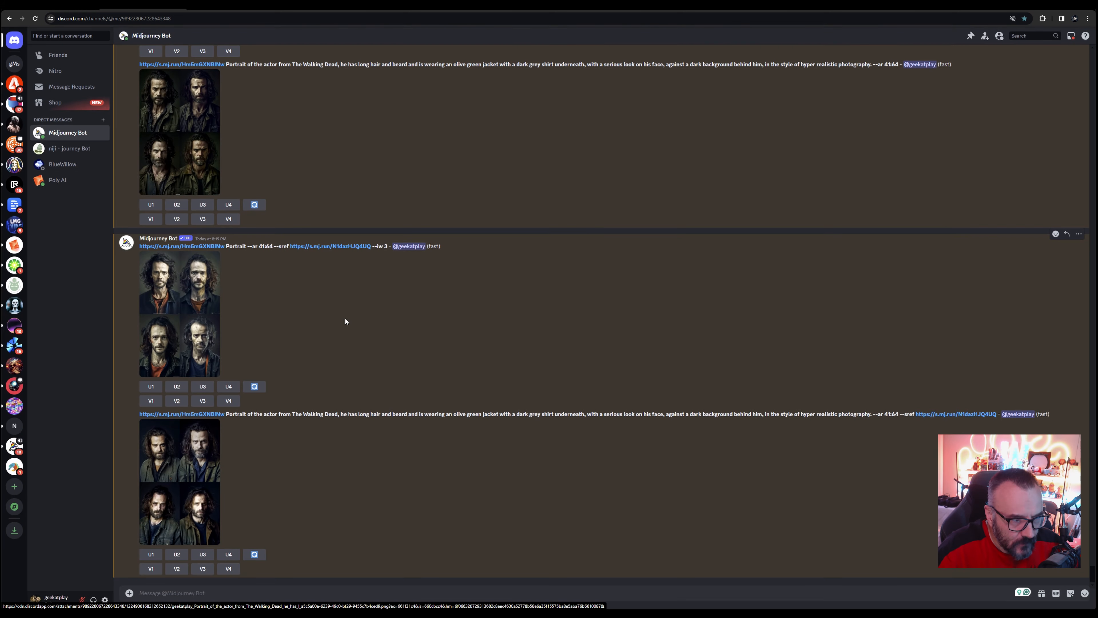
Step: Copy the full prompt of the Walking Dead description job with --sref into a new /imagine command
left_click_drag(136, 250, 337, 248)
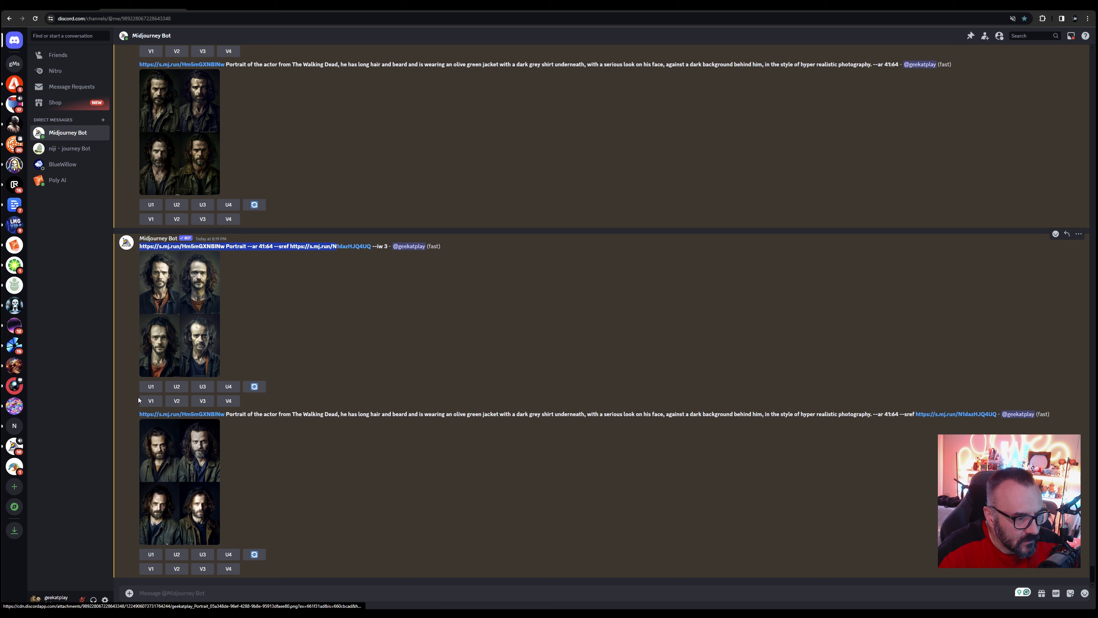
left_click_drag(139, 414, 994, 415)
key("ctrl+c")
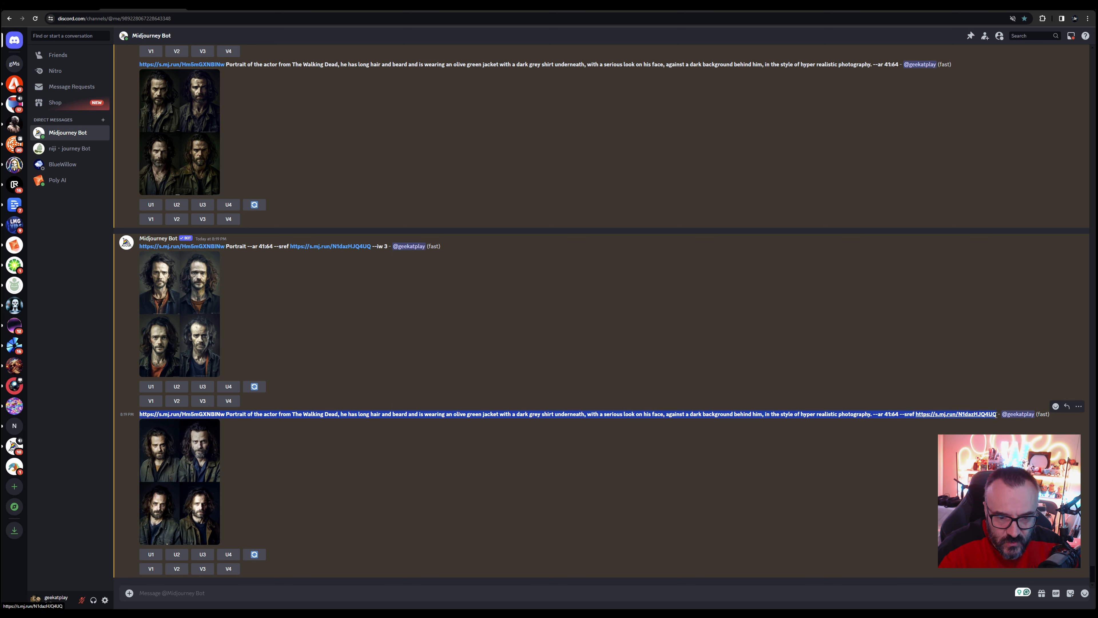
left_click(440, 598)
type("/im")
key("Tab")
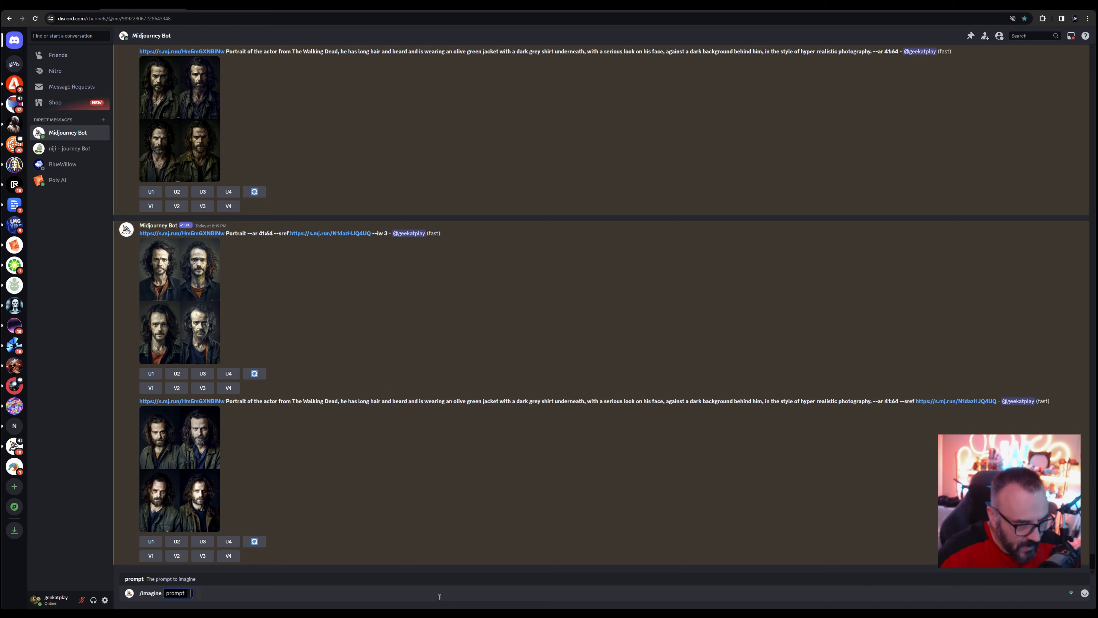
key("ctrl+v")
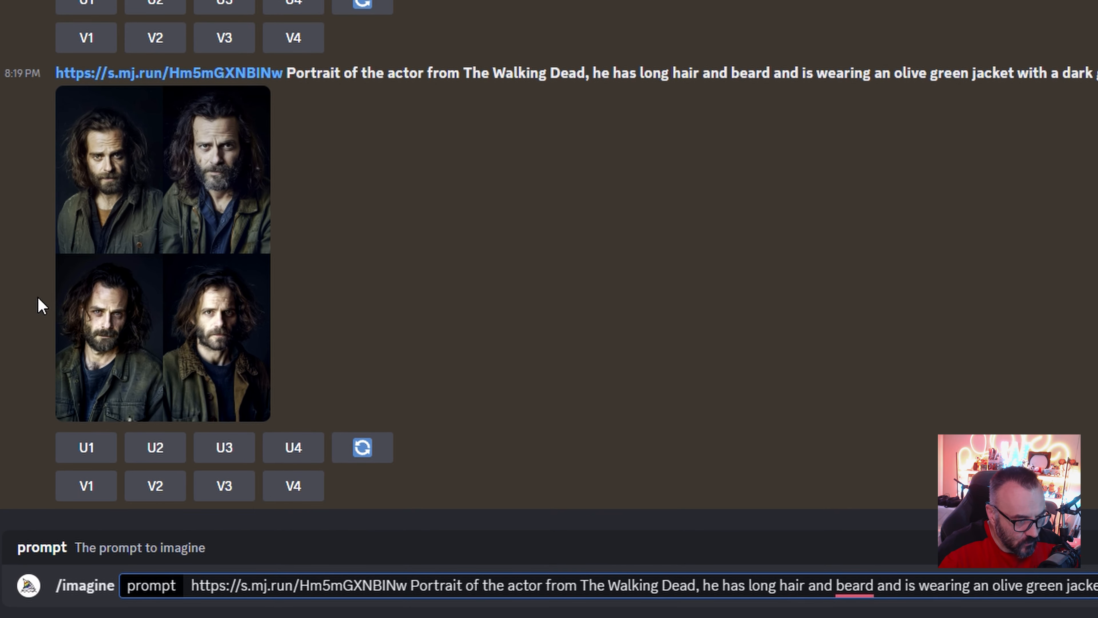
left_click_drag(56, 74, 283, 83)
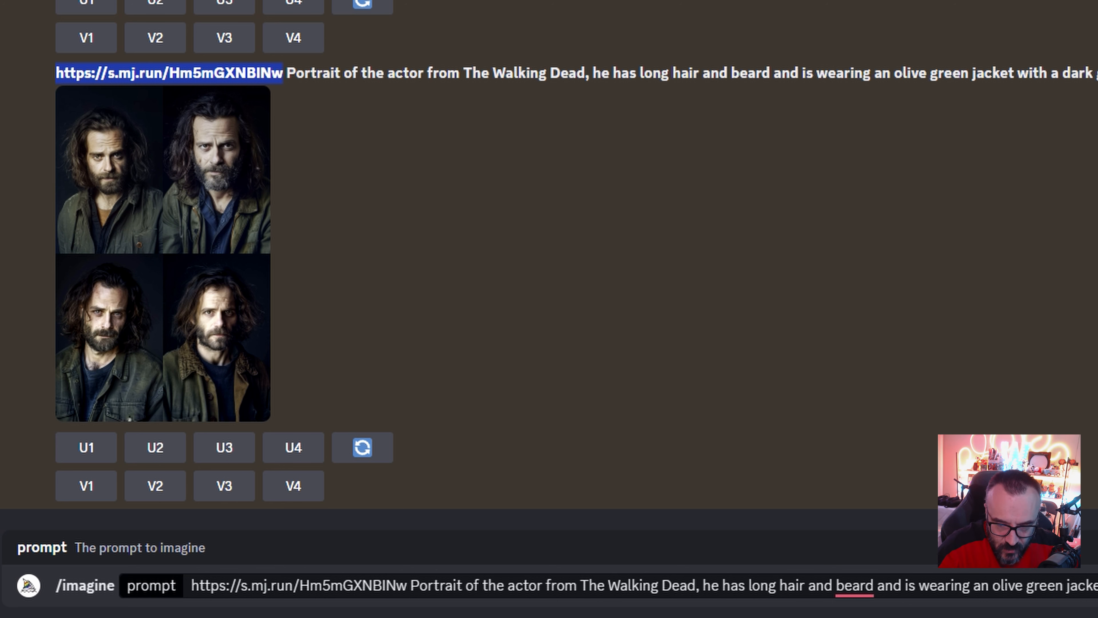
left_click(1094, 585)
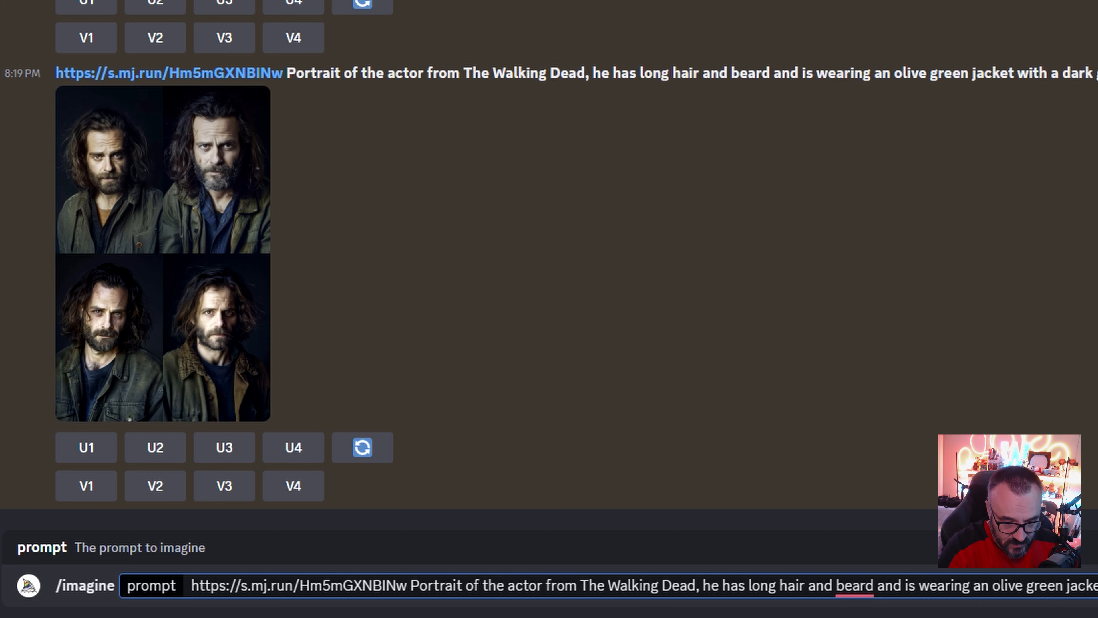
key("Return")
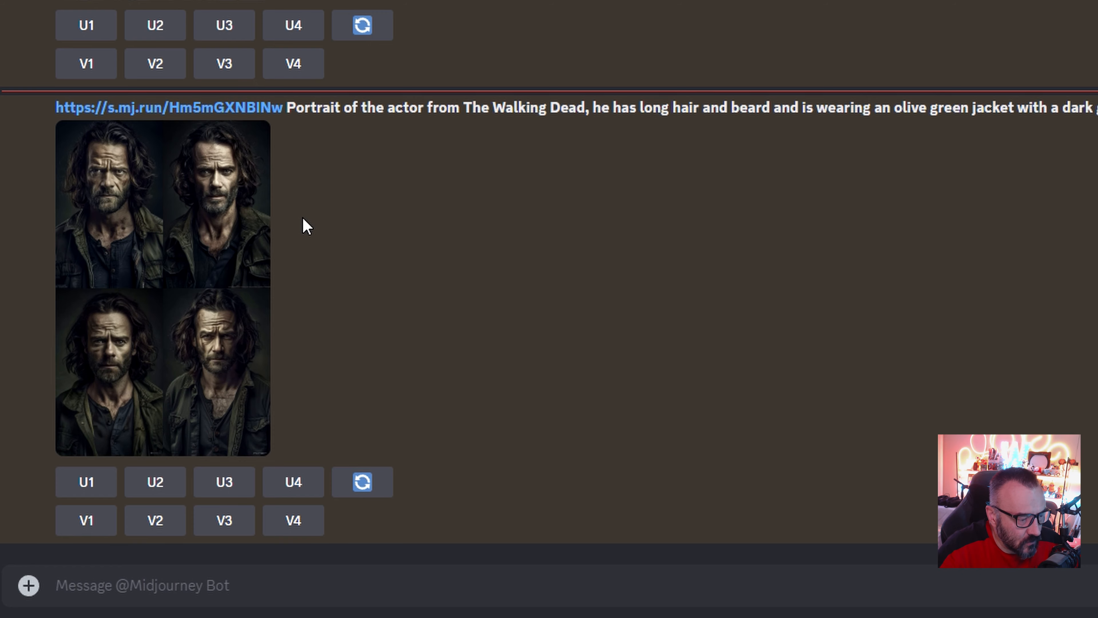
left_click(232, 214)
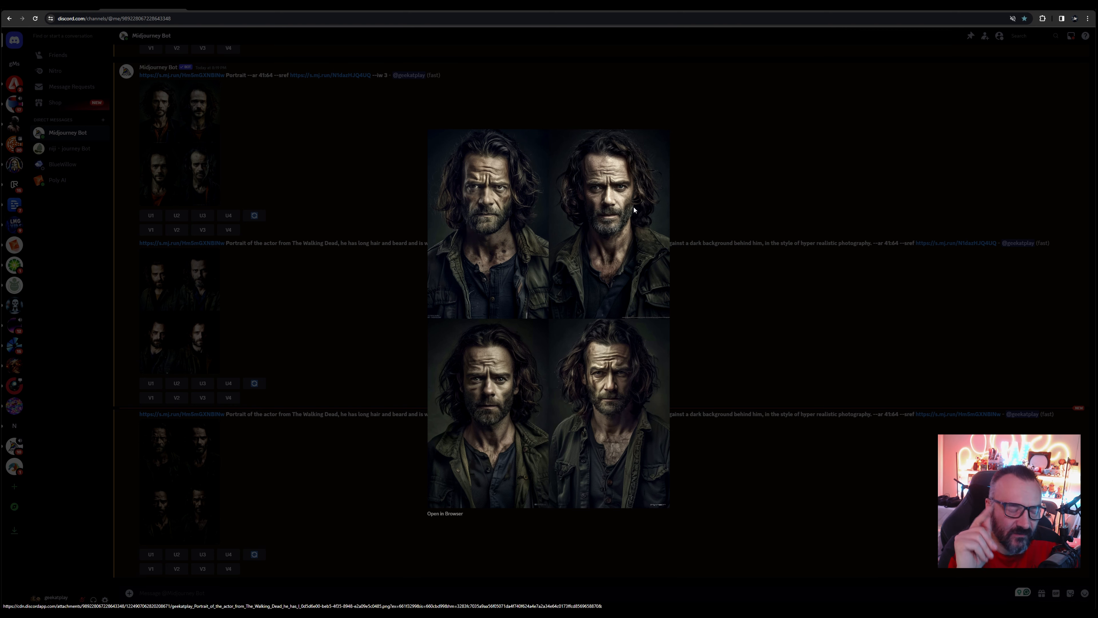
left_click(714, 296)
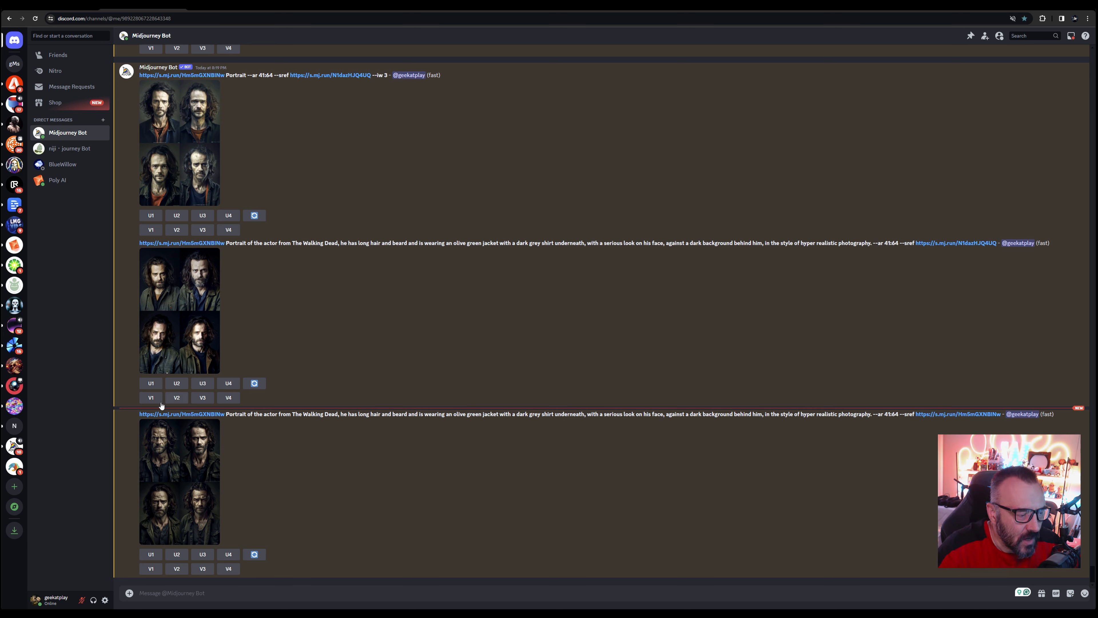
Step: Copy the prompt of the newest job, which uses the photo's own link as --sref, into a new /imagine command
left_click_drag(625, 403, 1001, 414)
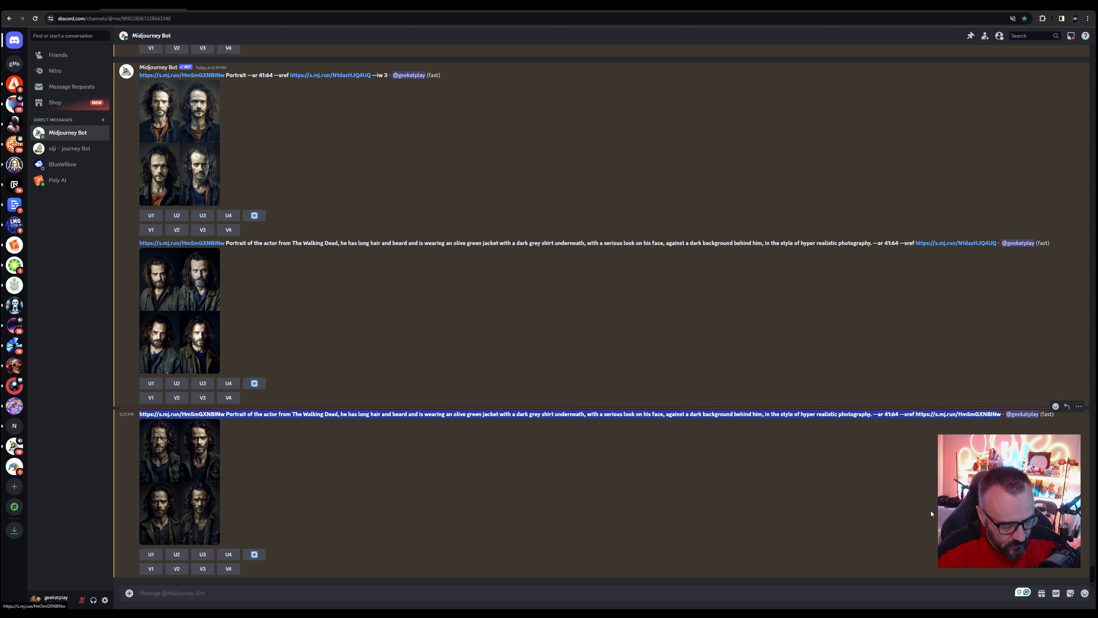
left_click(469, 596)
type("/im")
key("Tab")
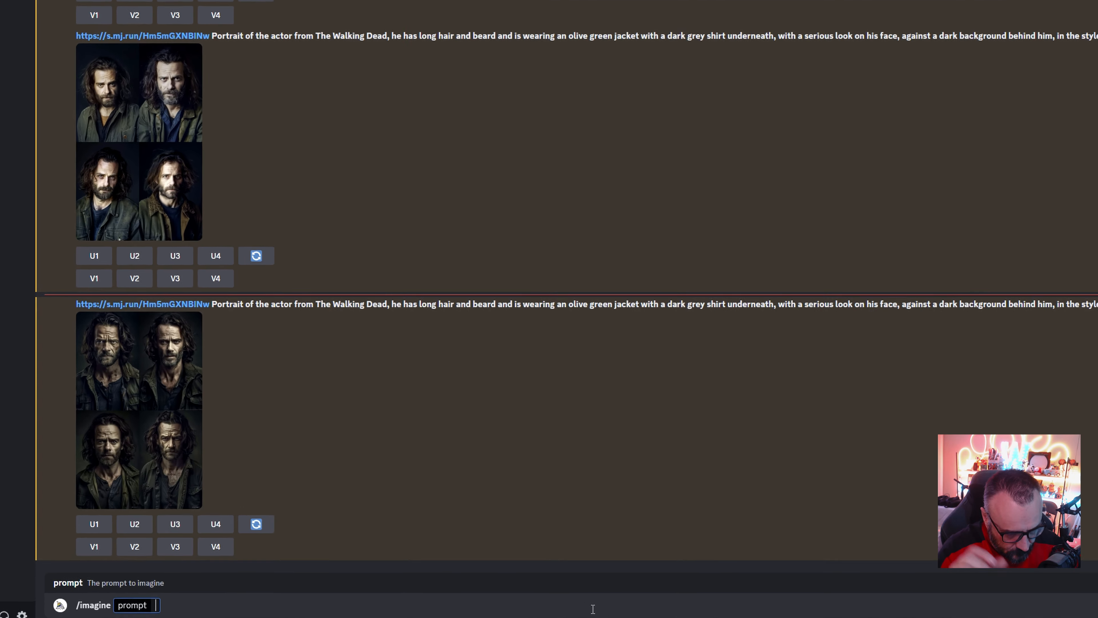
key("ctrl+v")
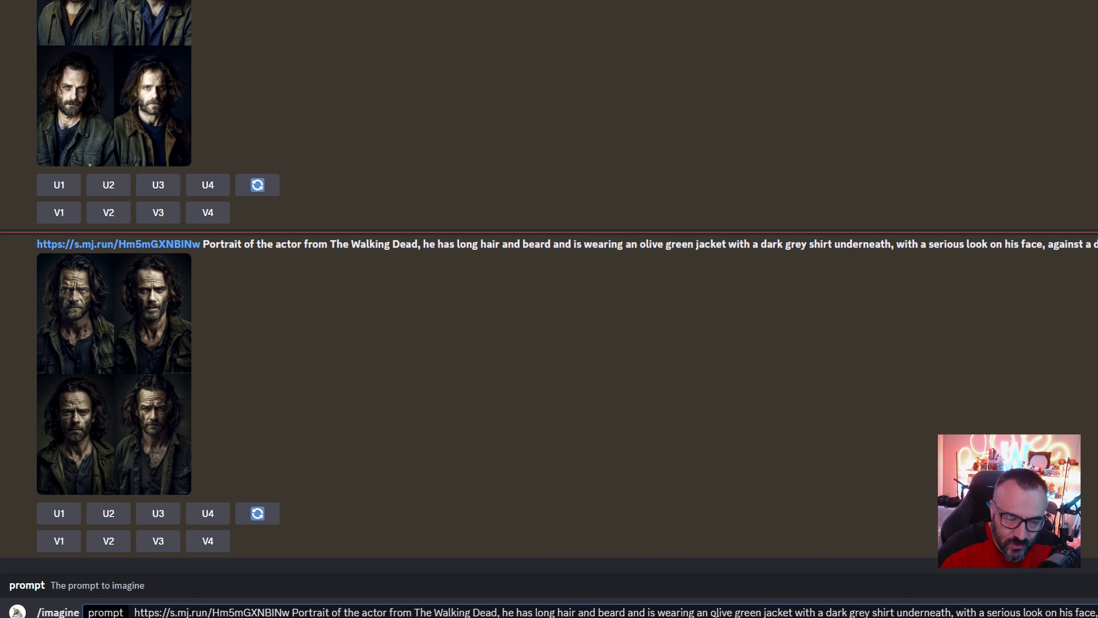
Step: Replace the jacket's "olive green" with "cyberpunk" in the pending prompt
left_click_drag(709, 612, 762, 610)
type("cyb")
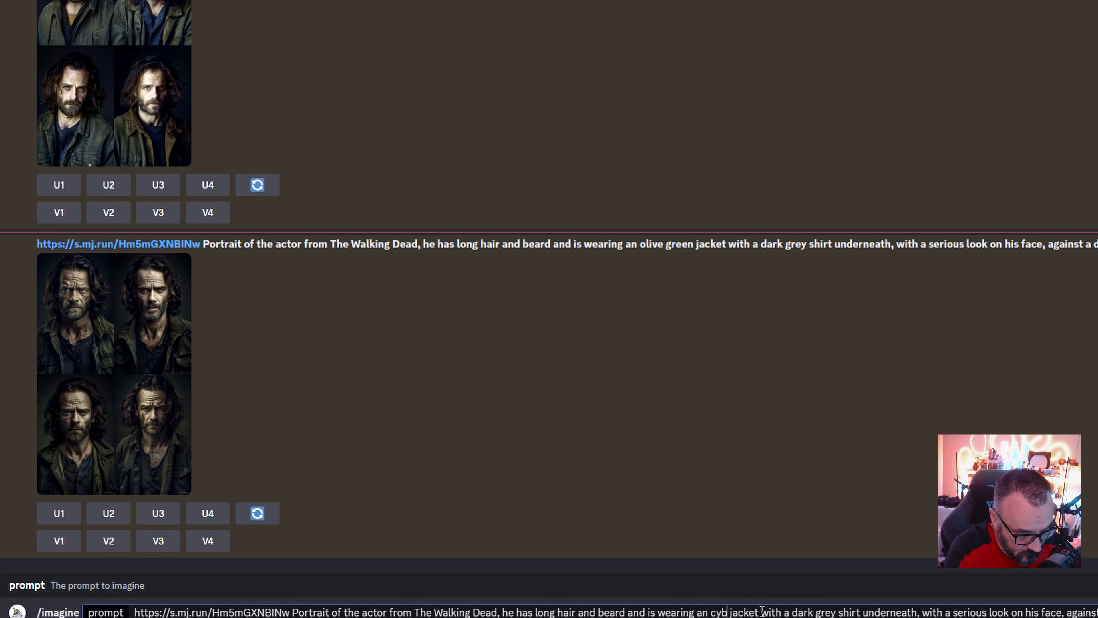
type("erpunk")
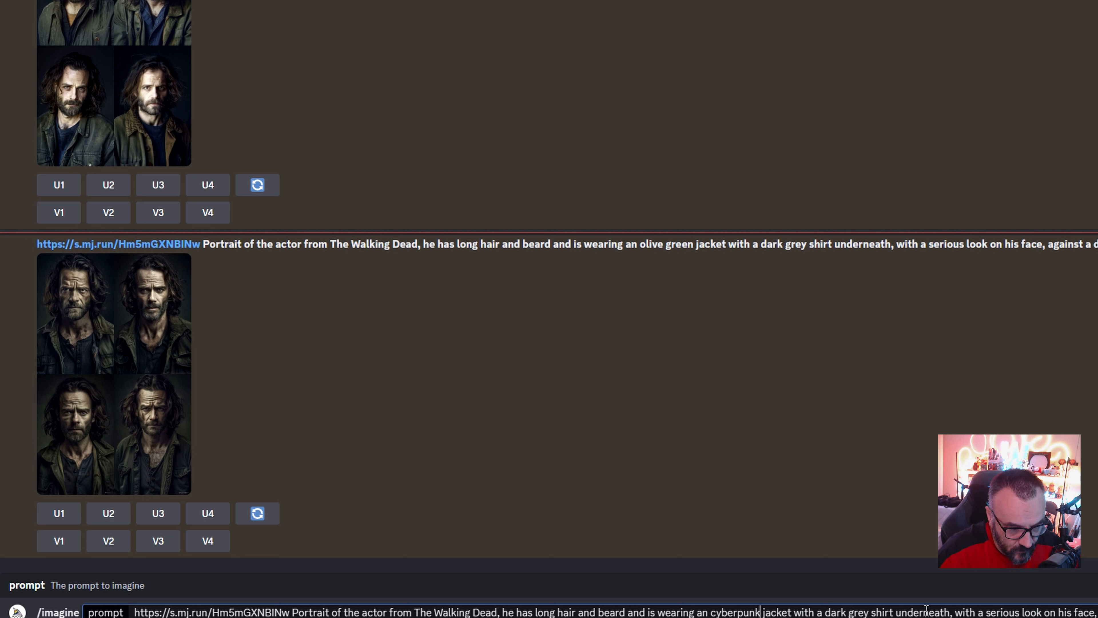
Step: Change the shirt in the pending prompt from "a dark grey shirt" to "an orange shirt" and submit it
double_click(836, 612)
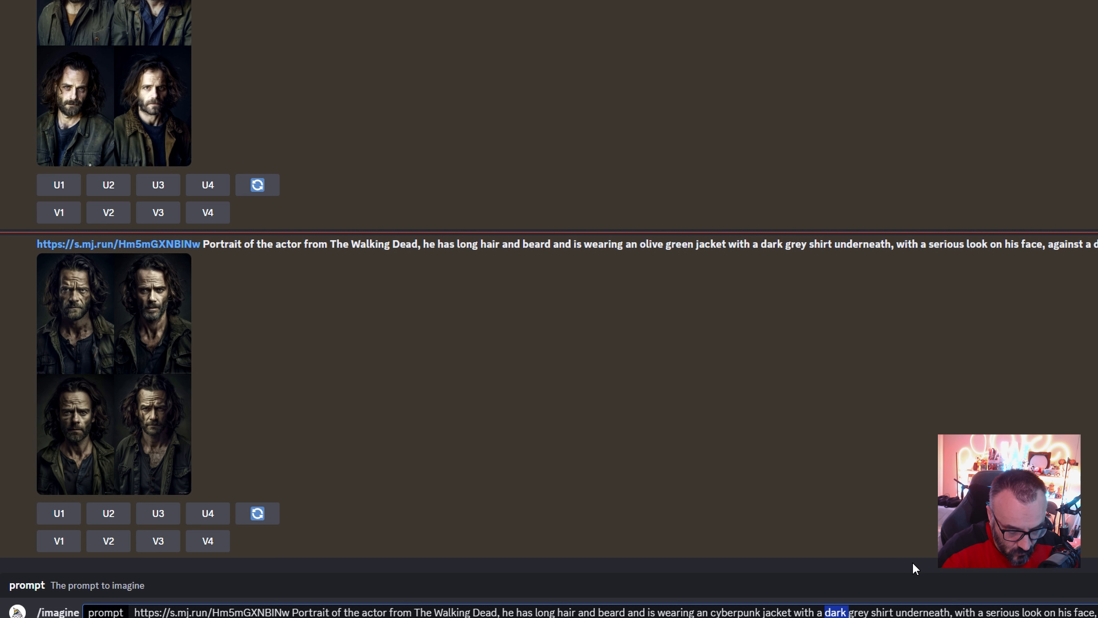
key("Delete")
key("Delete")
key("Delete")
key("Delete")
key("Delete")
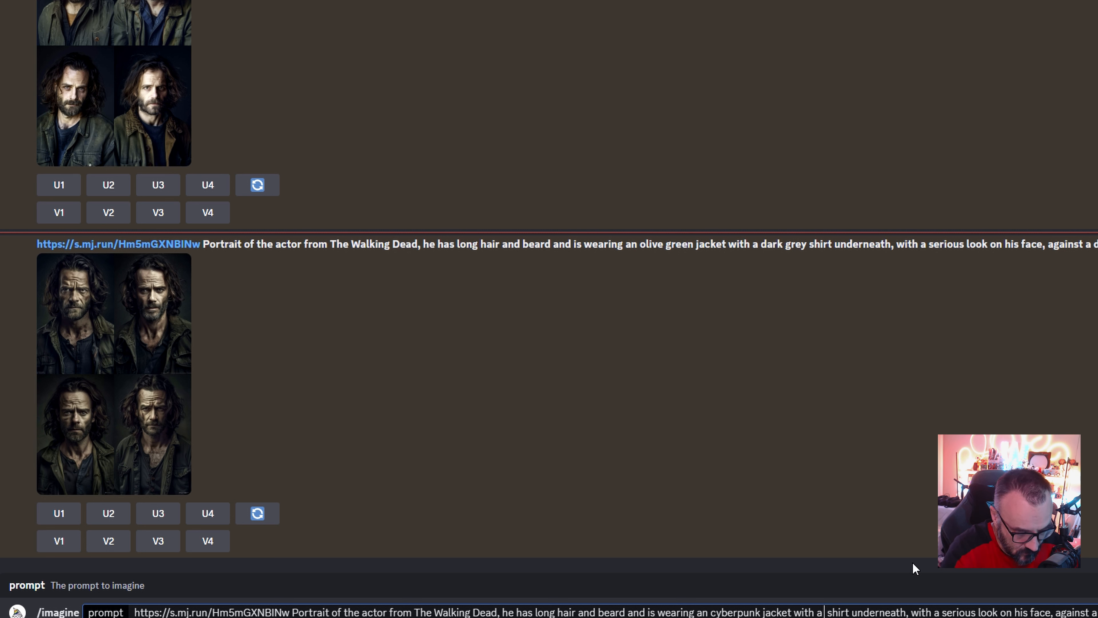
type("orange")
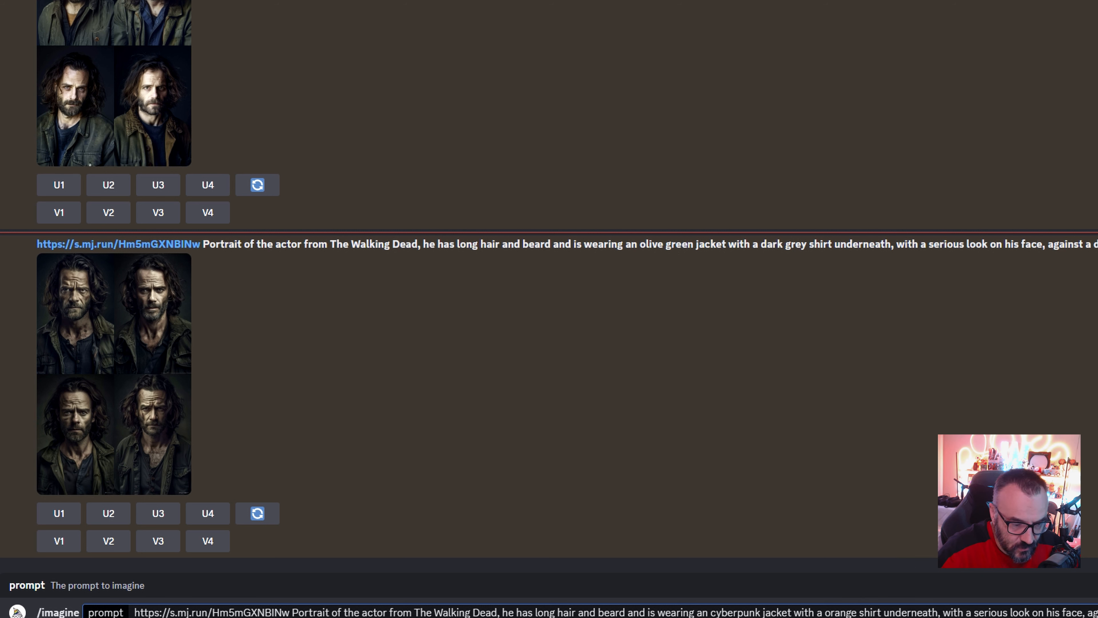
mouse_move(840, 611)
left_click(841, 545)
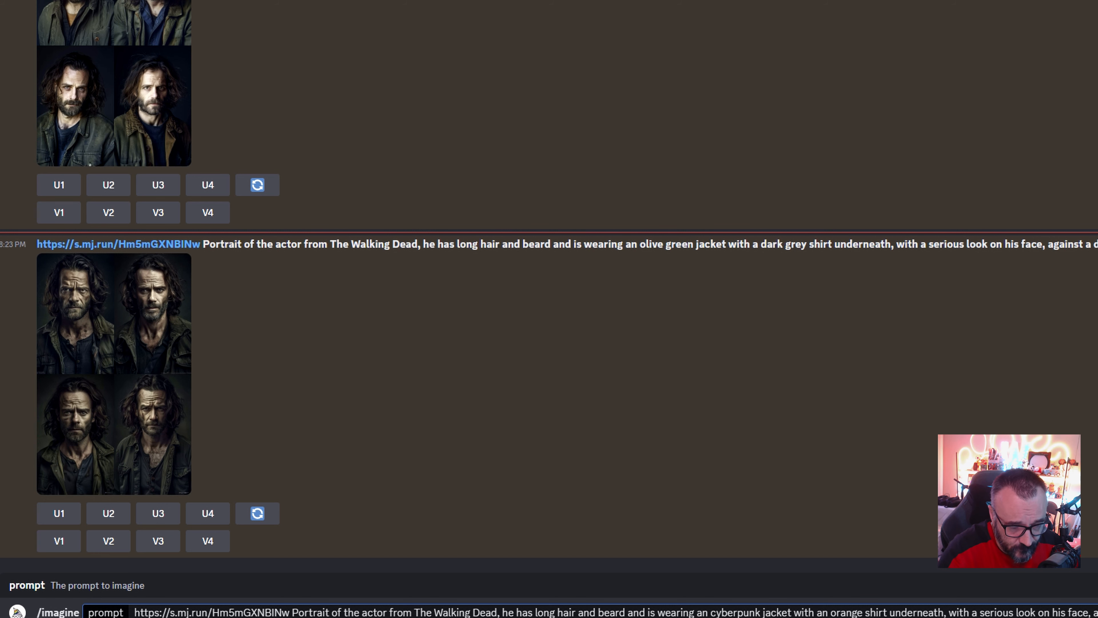
key("Return")
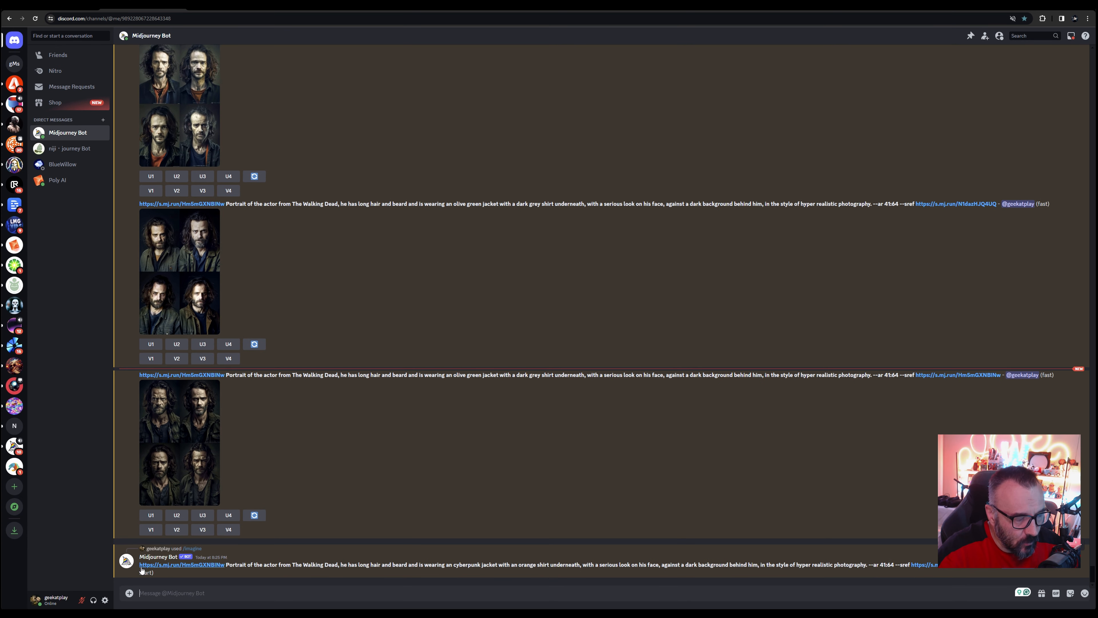
Step: Copy the cyberpunk jacket job's prompt into a new /imagine command, append "--iw {2, 3}" and submit it
left_click_drag(143, 570, 996, 565)
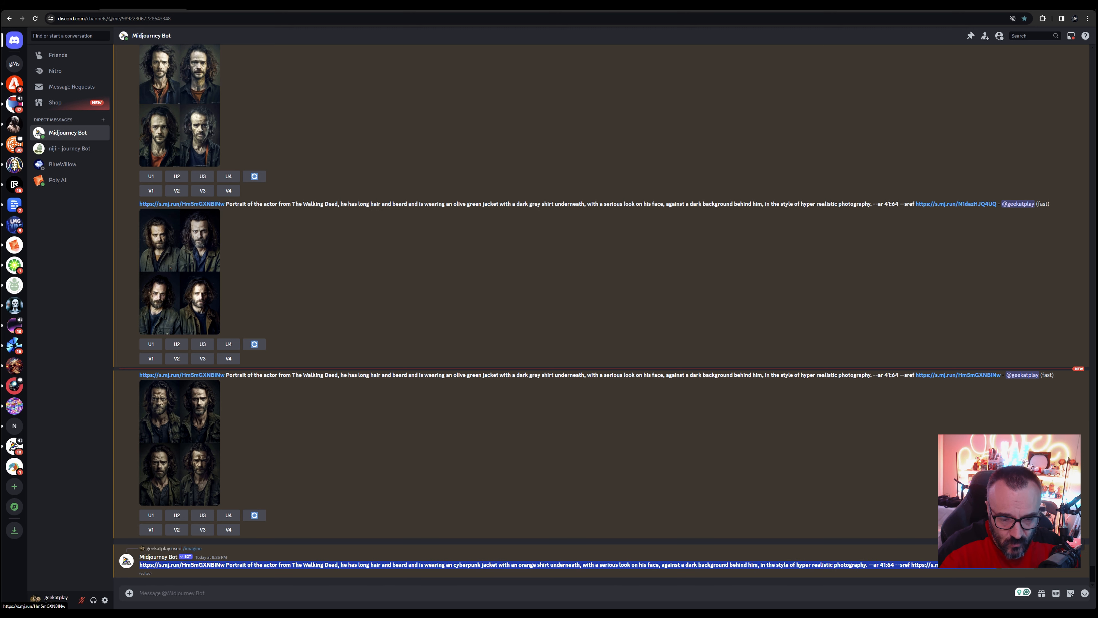
left_click(542, 592)
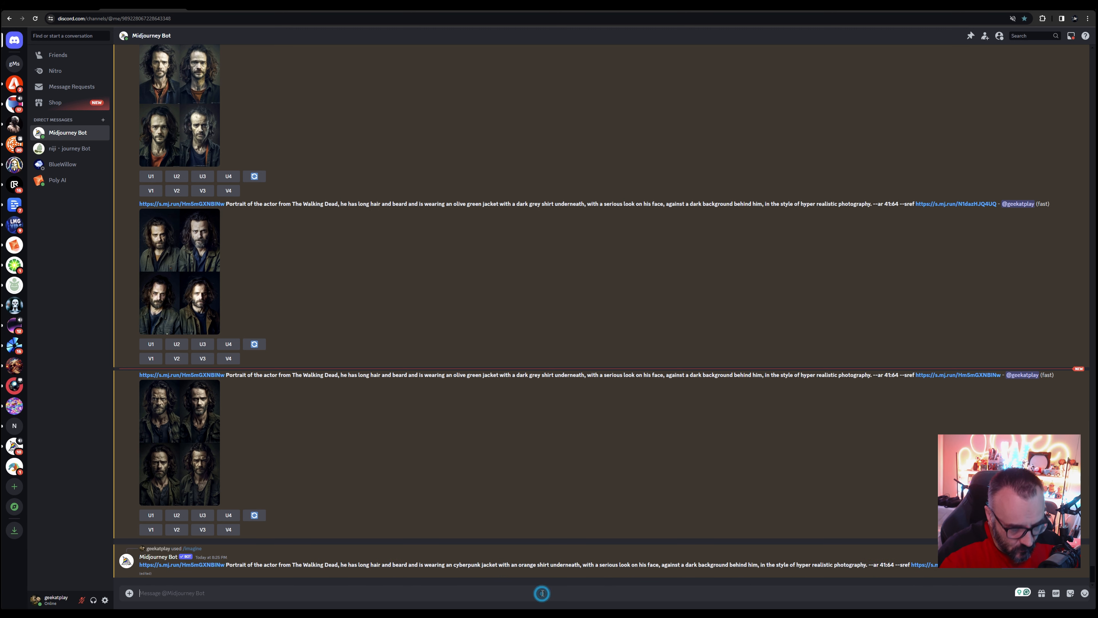
type("/im")
key("Tab")
type("https://s.mj.run/Hm5mGXNBINw Portrait of the actor from The Walking Dead, he has long hair and beard and is wearing an cyberpunk jacket with an orange shirt underneath, with a serious look on his face, against a dark background behind him, in the style of hyper realistic photography. --ar 41:64 --sref https://s.mj.run/Hm5mGXNBINw")
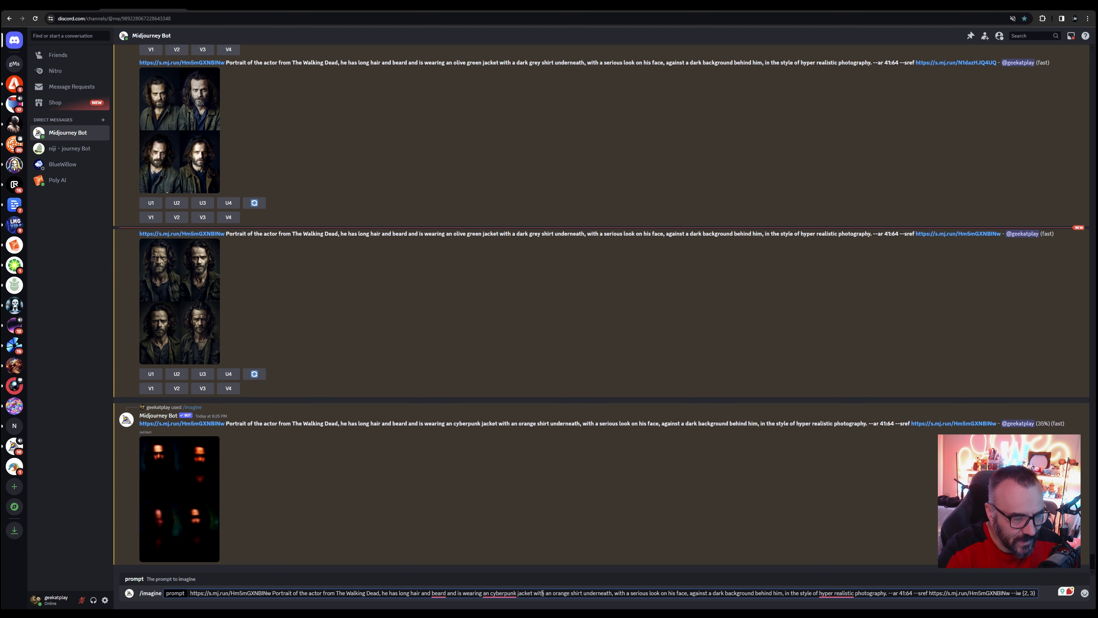
key("Return")
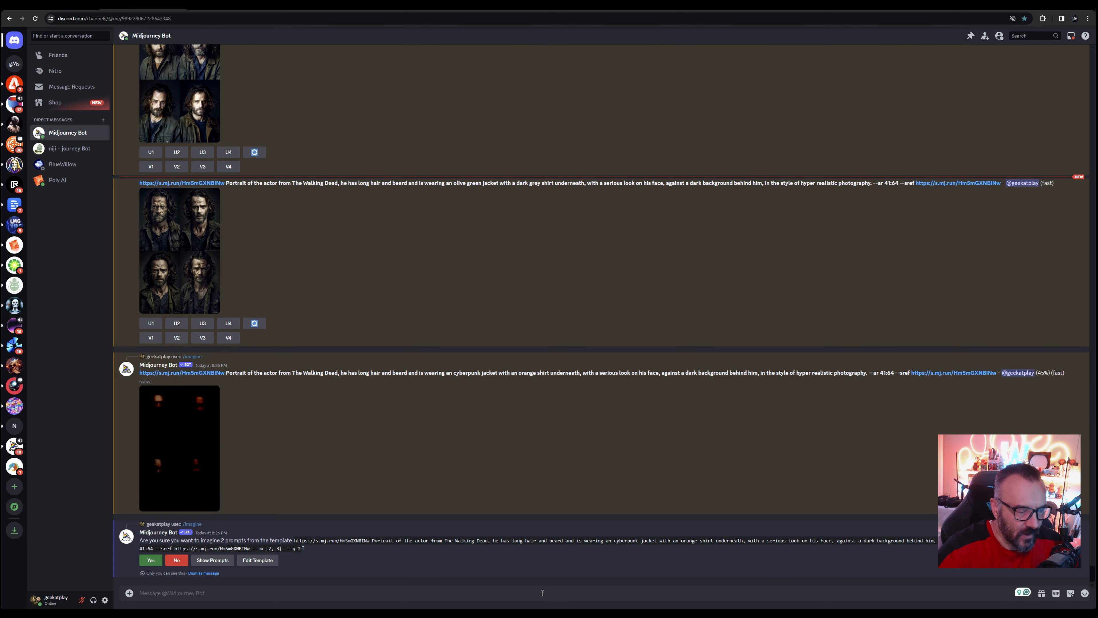
Step: Approve the two-prompt --iw {2, 3} template and view the enlarged cyberpunk jacket grids made without --iw, with --iw 2 and with --iw 3
left_click(152, 560)
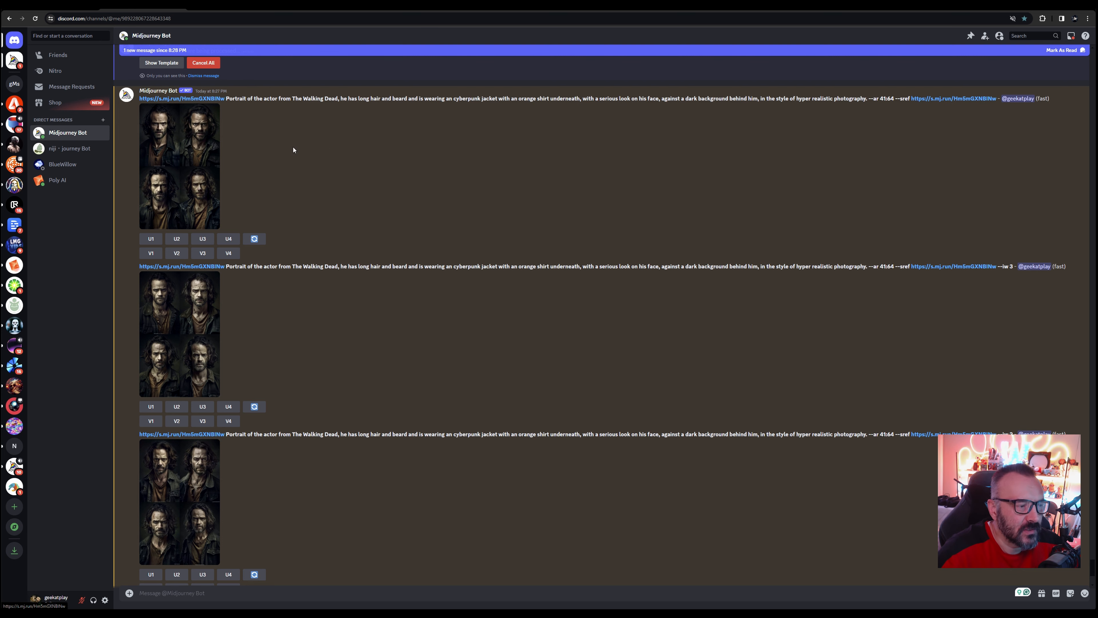
left_click(184, 160)
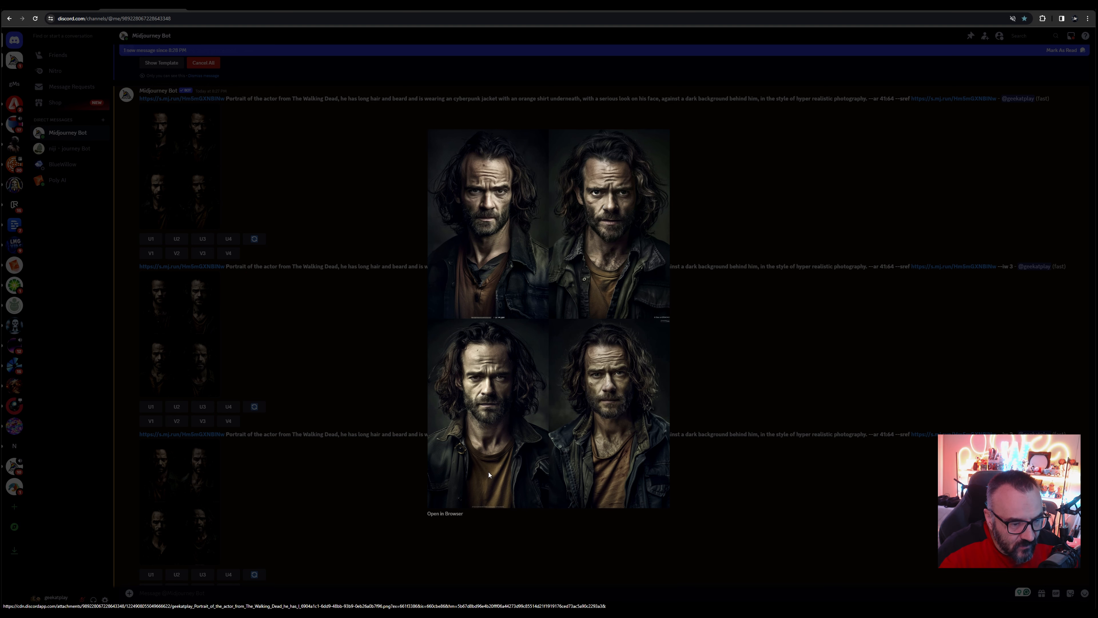
left_click(360, 208)
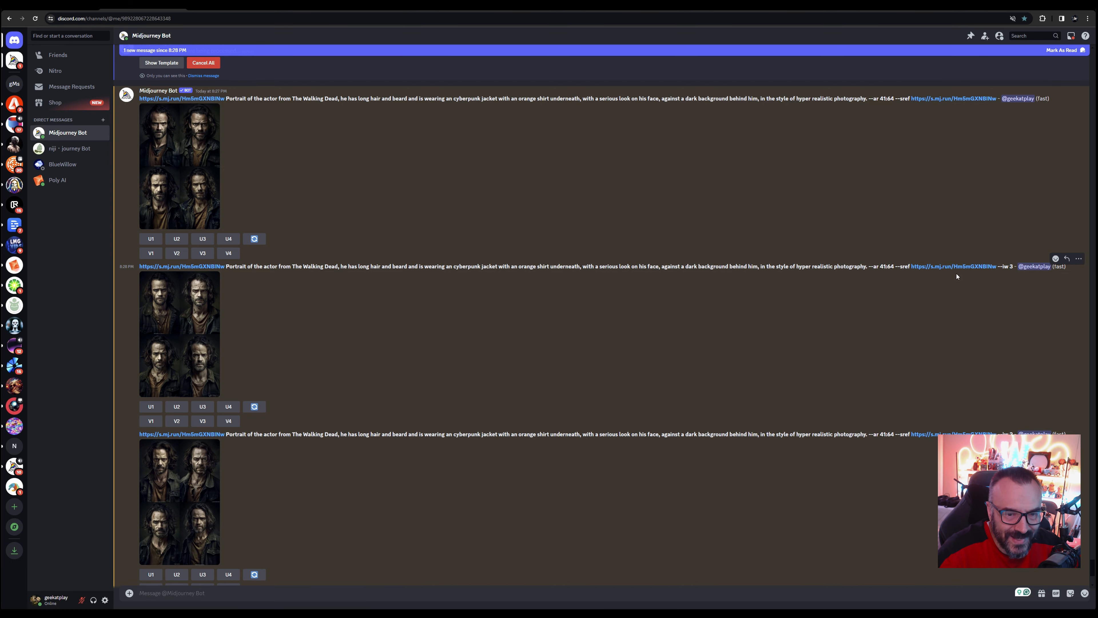
left_click(207, 464)
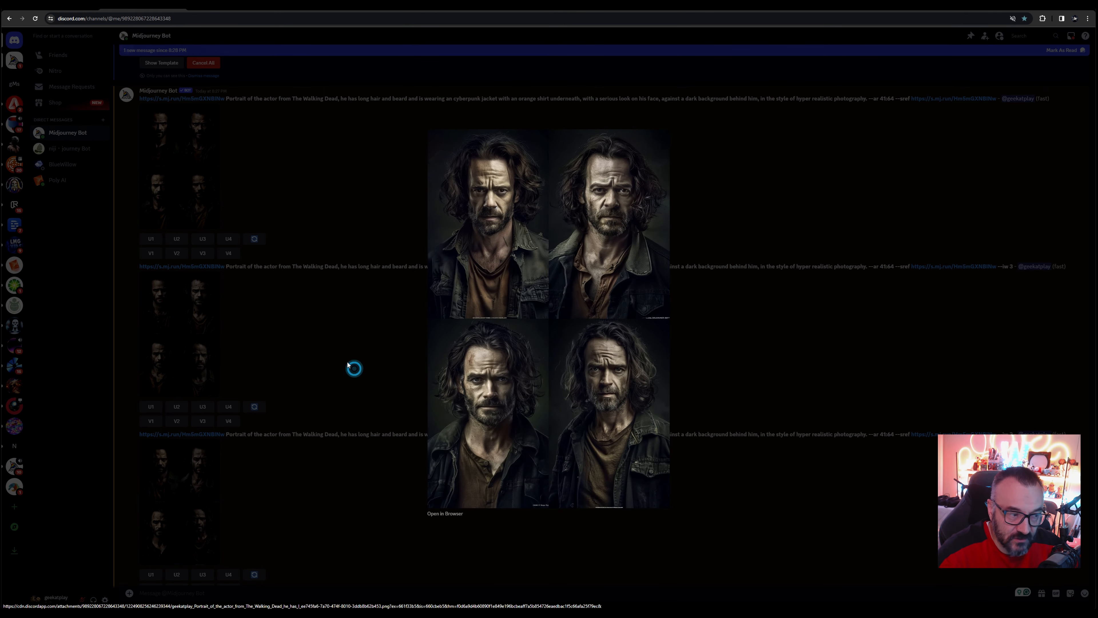
left_click(355, 369)
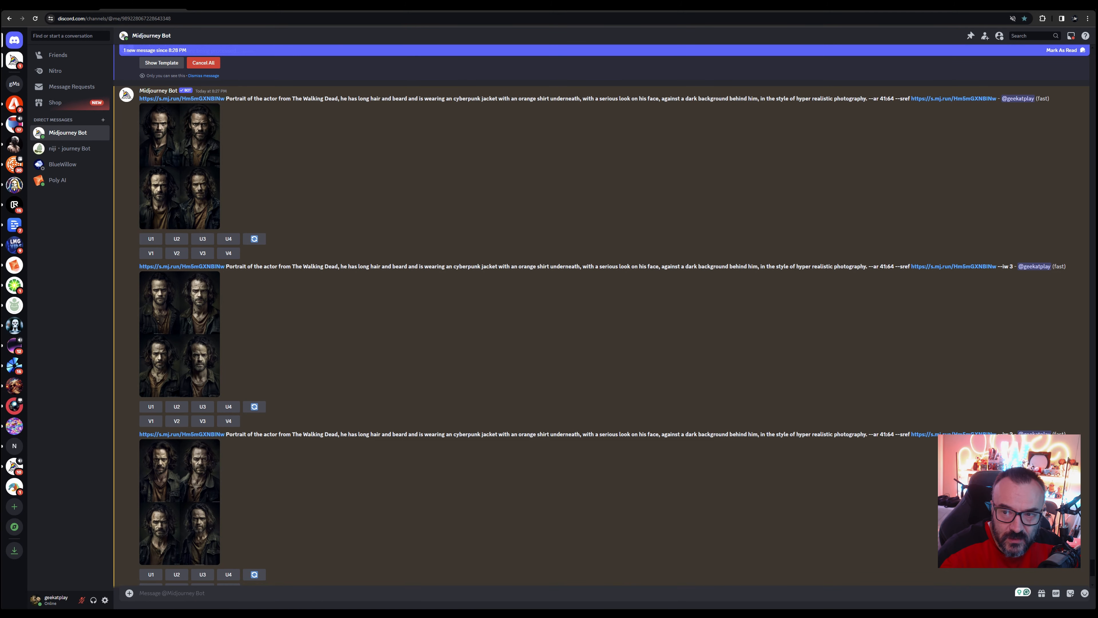
left_click(206, 314)
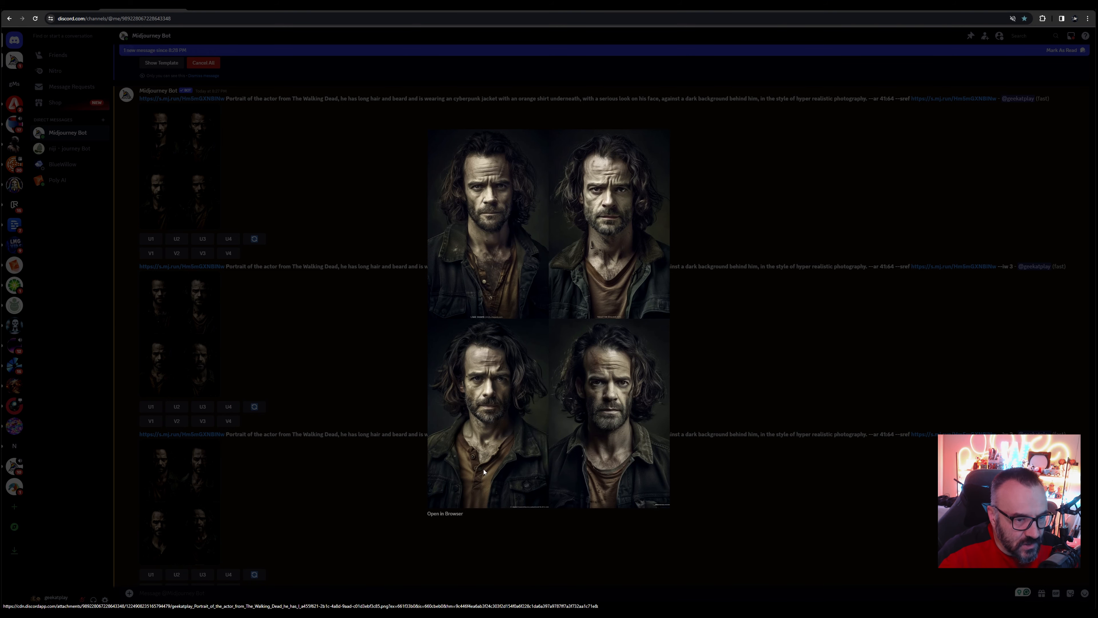
left_click(742, 369)
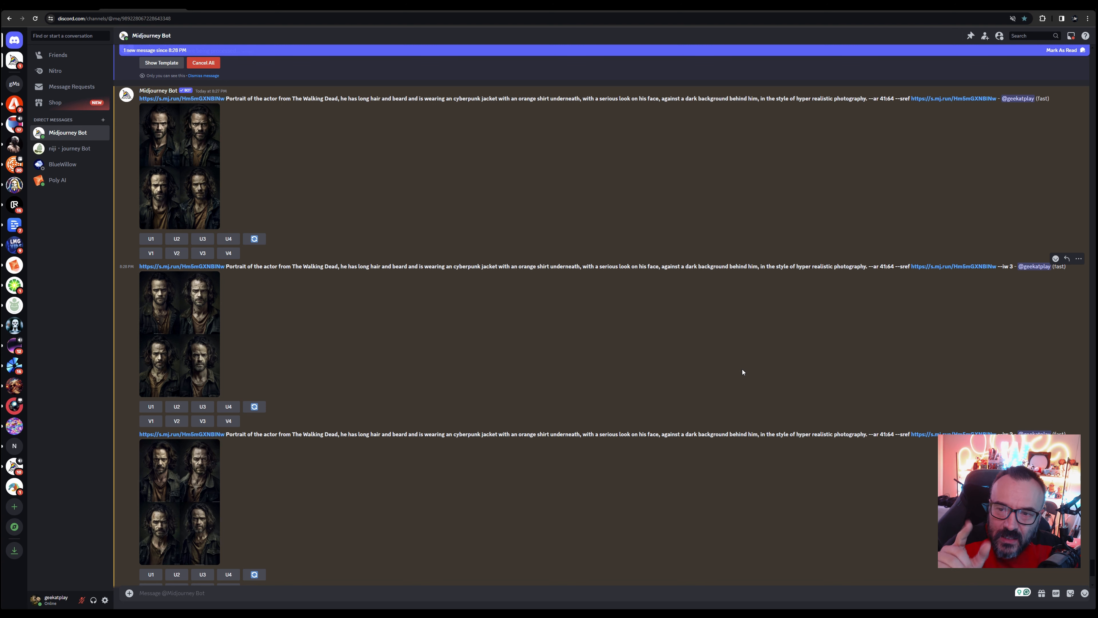
Step: View the enlarged cyberpunk jacket grid made with --sref alone and the newest grid made without --sref
scroll(741, 382, "down", 5)
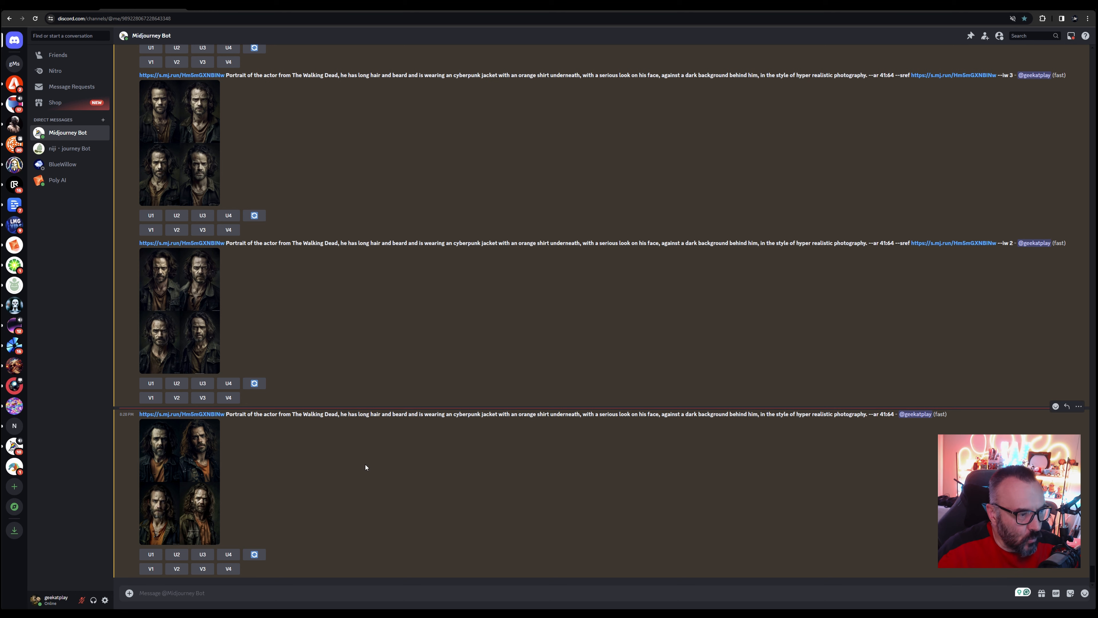
scroll(367, 466, "up", 5)
left_click(199, 212)
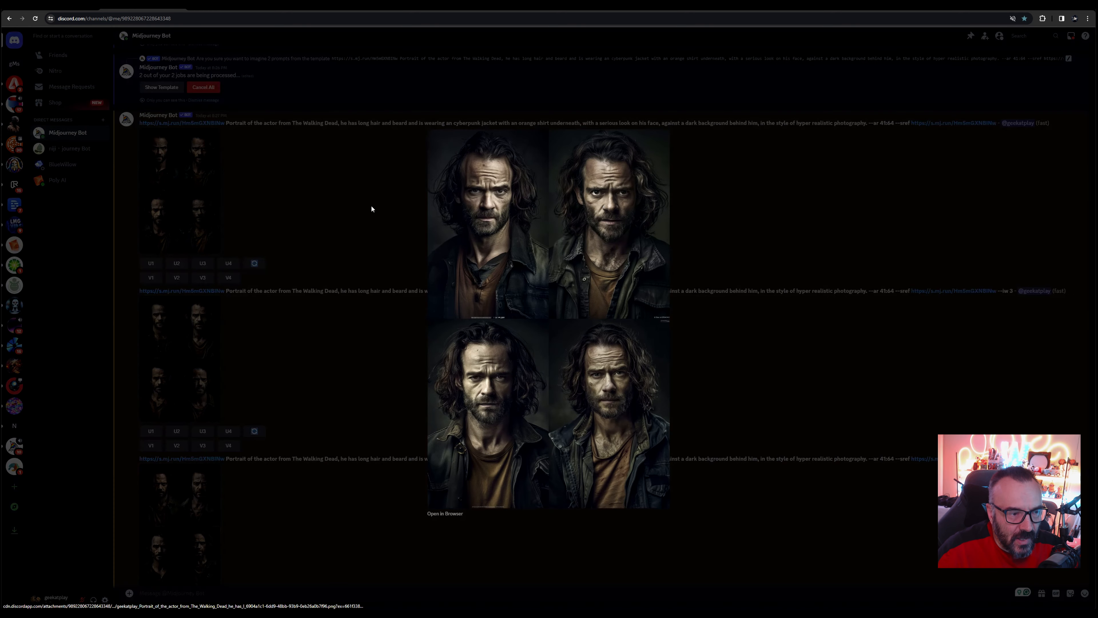
left_click(353, 429)
scroll(353, 430, "down", 5)
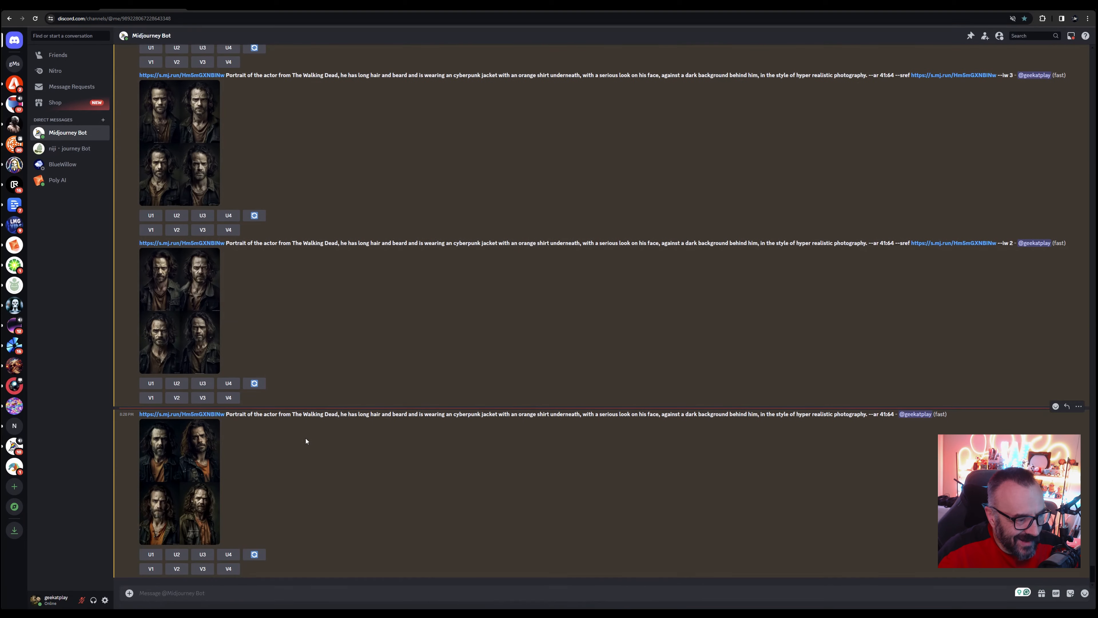
left_click(182, 477)
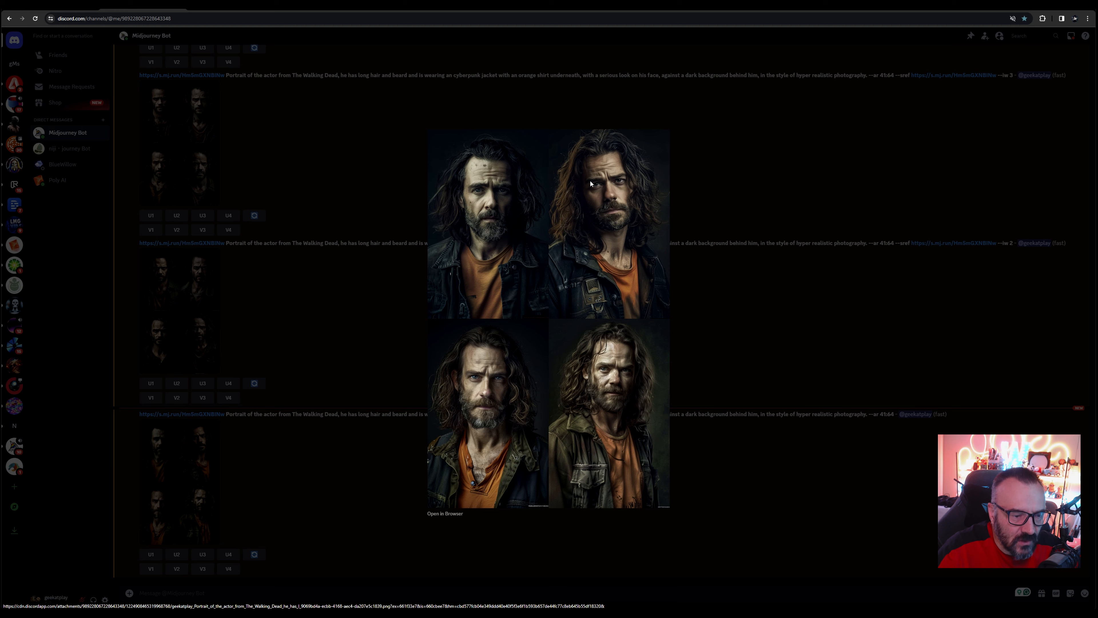
left_click(792, 326)
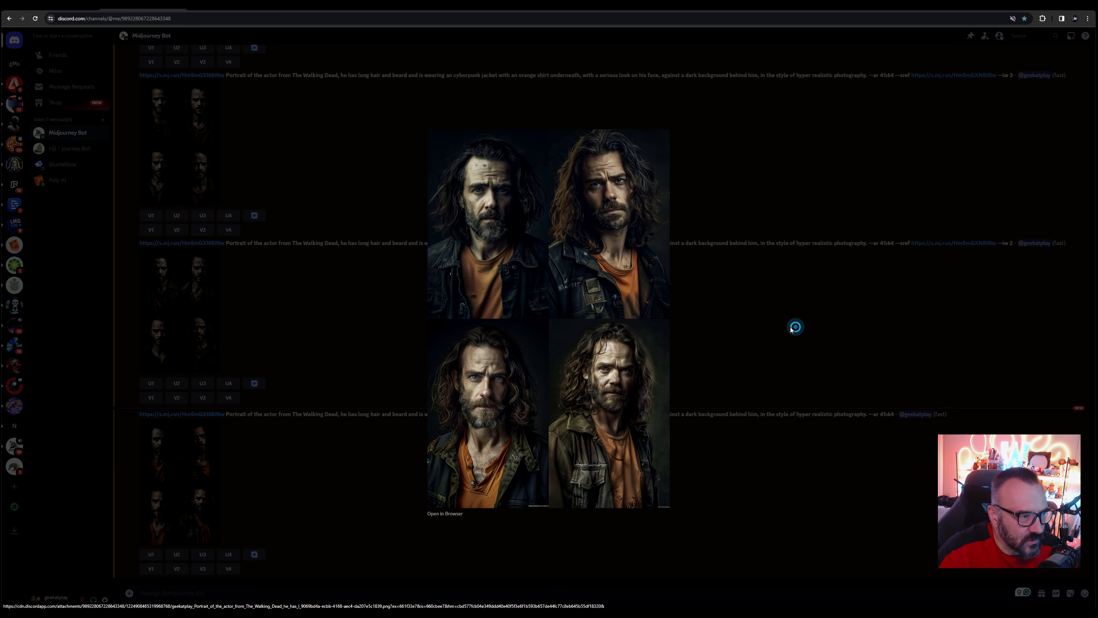
Step: Reopen the enlarged --sref grid and the grid without --sref to compare their likeness and clothing again
scroll(268, 277, "up", 5)
left_click(209, 225)
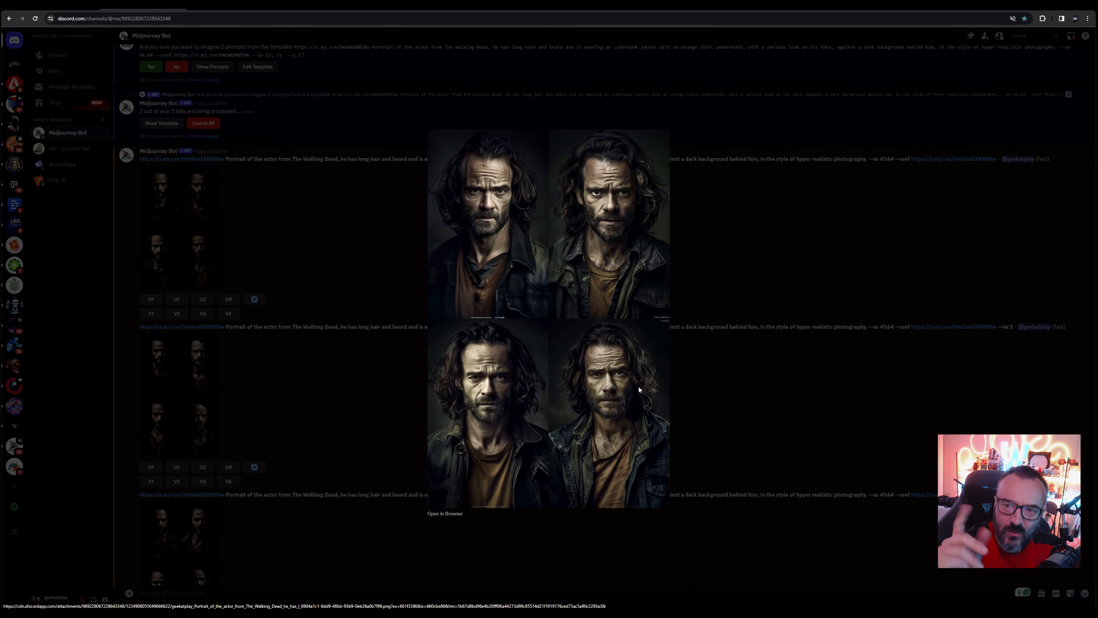
left_click(292, 263)
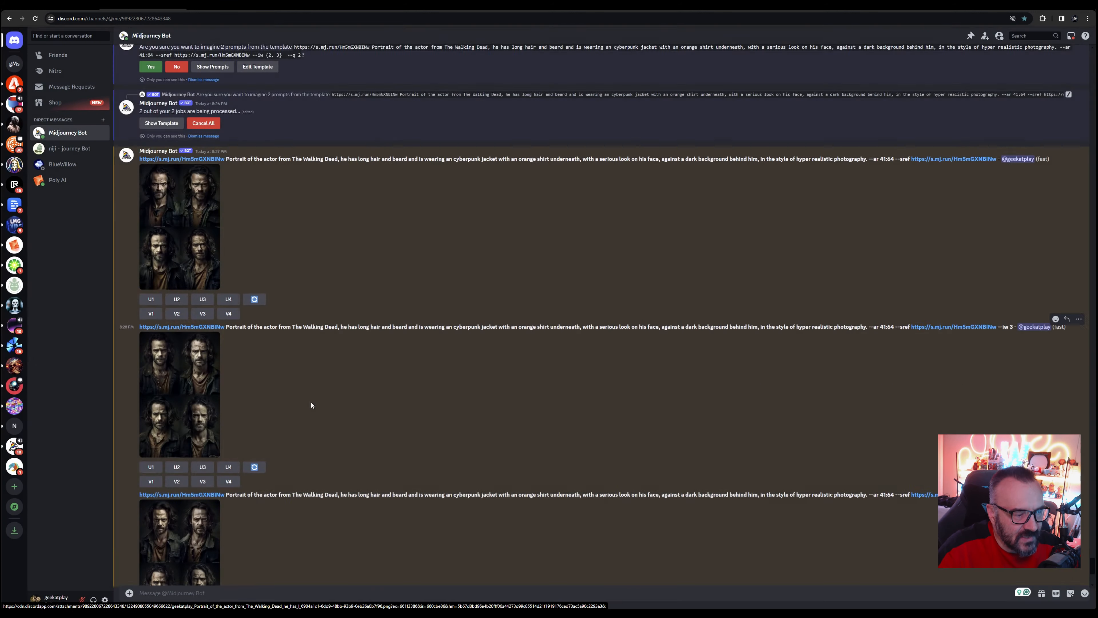
scroll(310, 401, "down", 5)
left_click(214, 484)
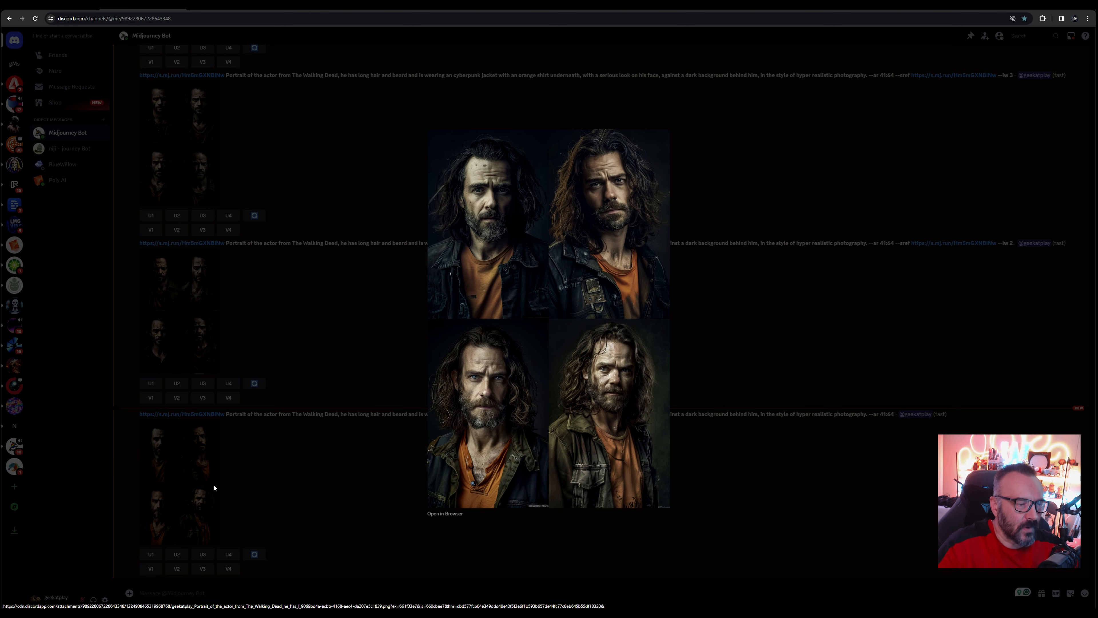
left_click(240, 304)
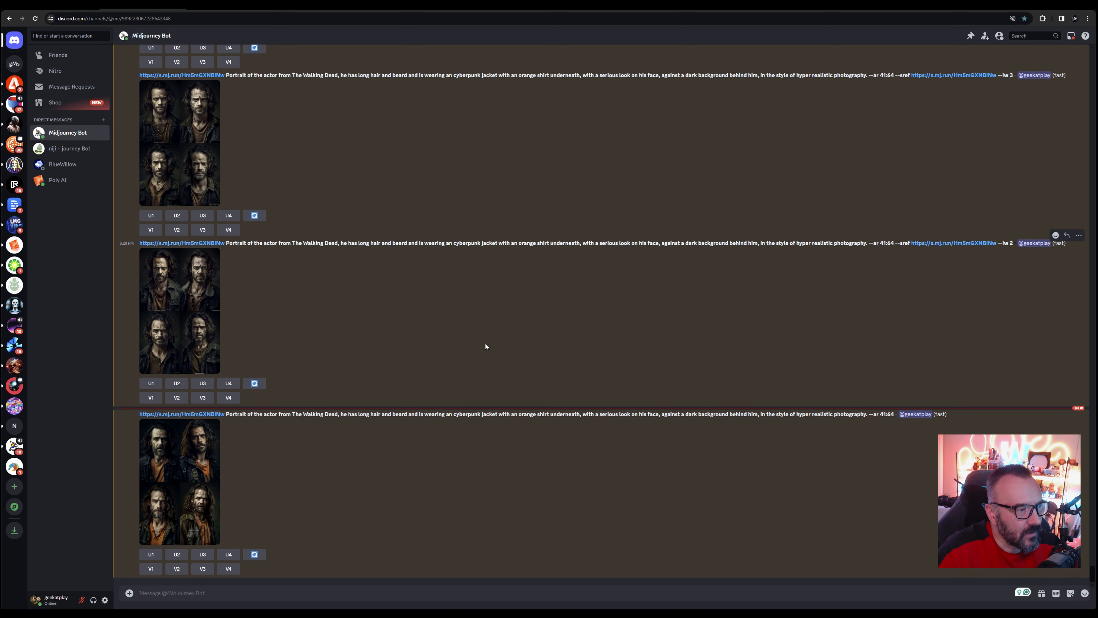
Step: Go back to the earlier /describe job of the woman in a sequin dress and view its source photo enlarged
scroll(479, 344, "up", 10)
scroll(477, 343, "up", 15)
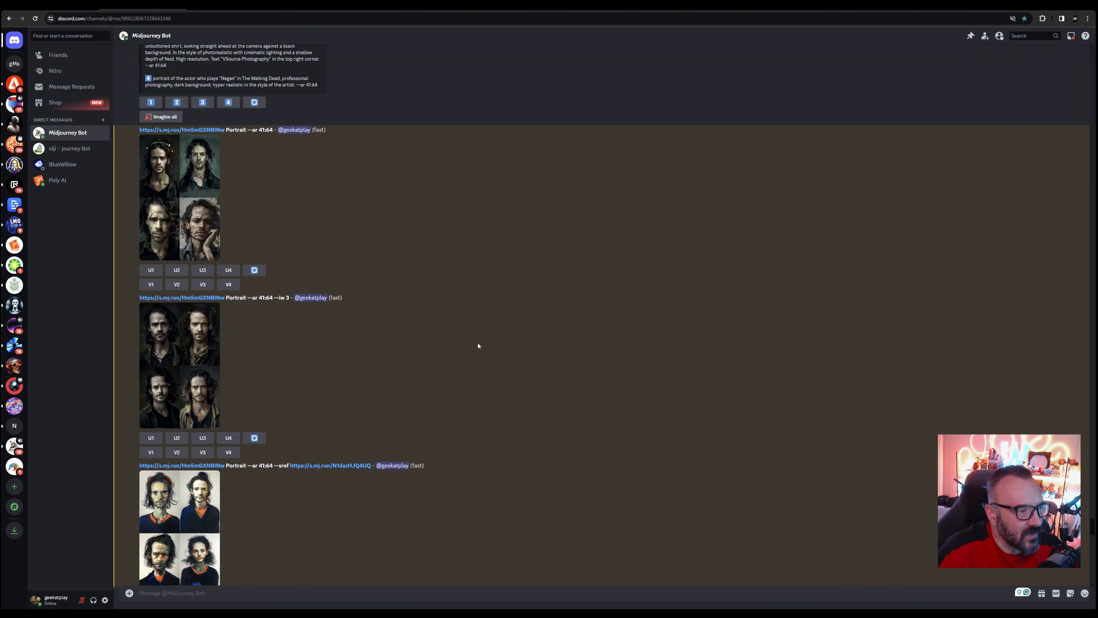
scroll(478, 341, "up", 15)
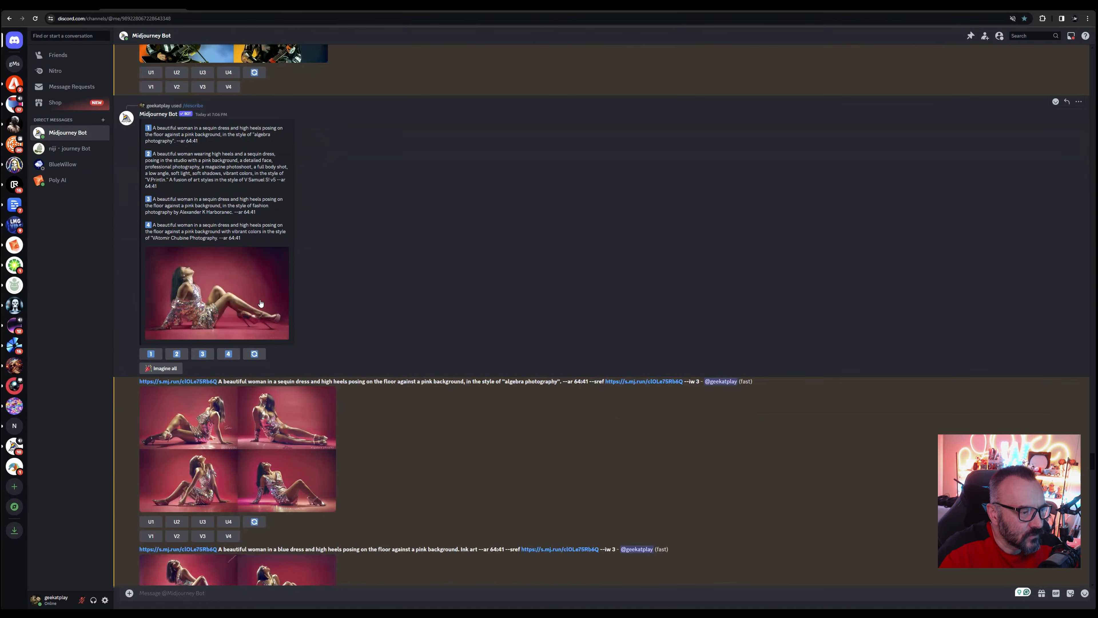
left_click(261, 303)
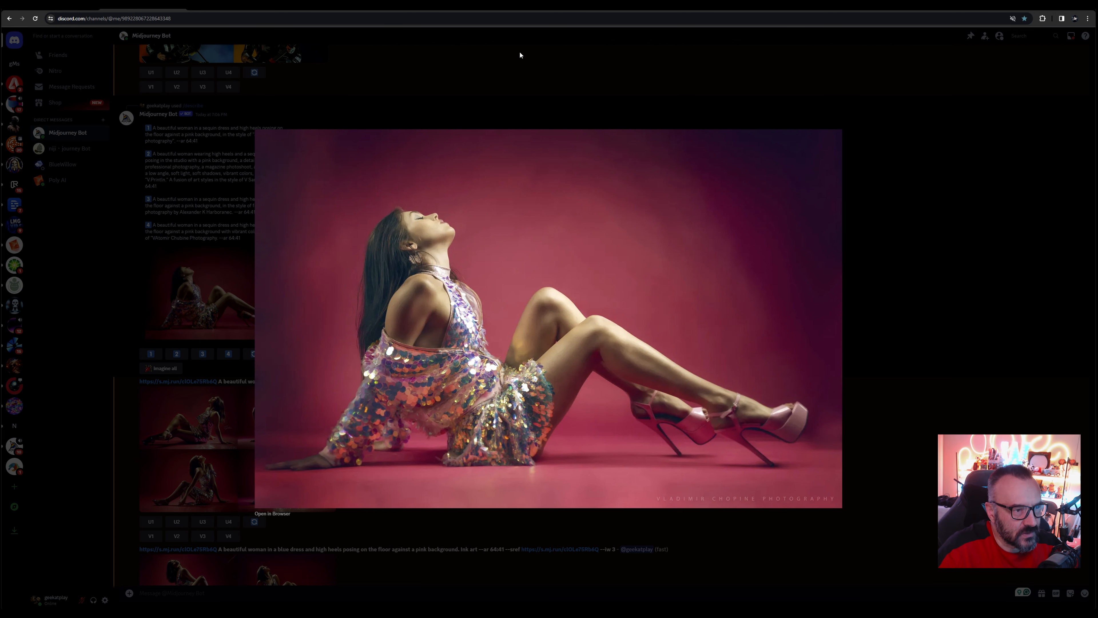
left_click(492, 70)
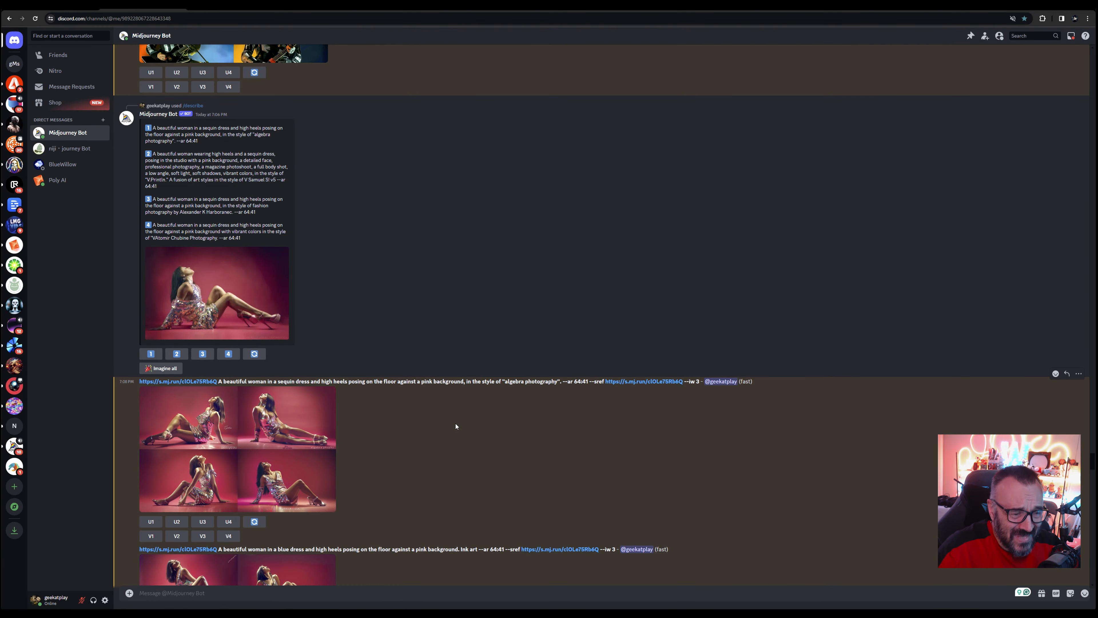
Step: View the enlarged sequin dress grid generated from the "algebra photography" prompt with --sref and --iw 3
scroll(459, 424, "down", 1)
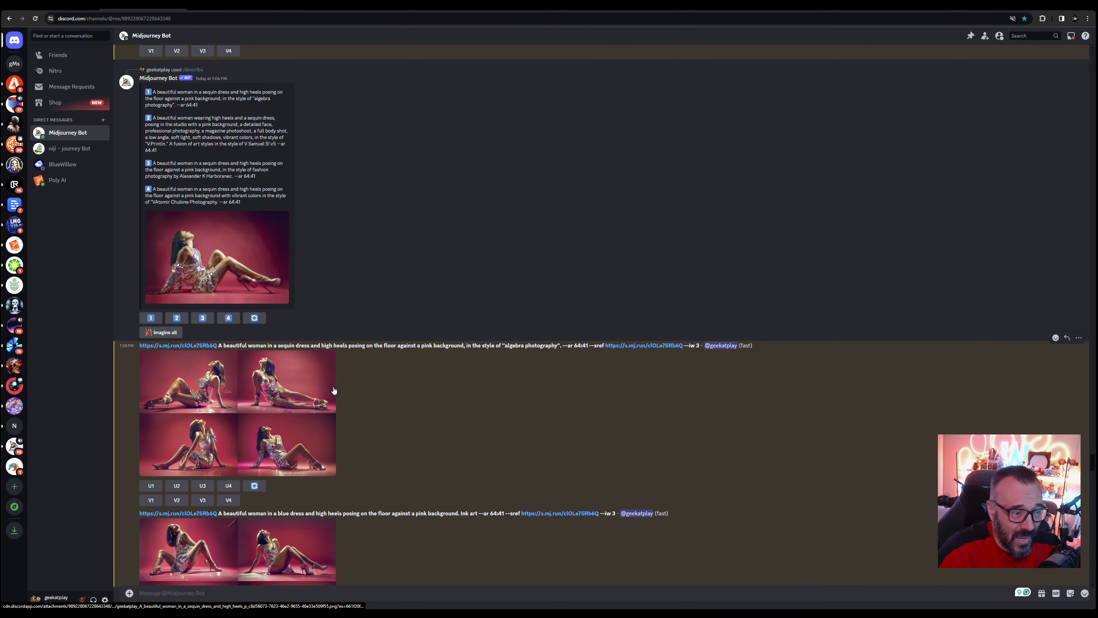
scroll(259, 387, "down", 1)
left_click(243, 385)
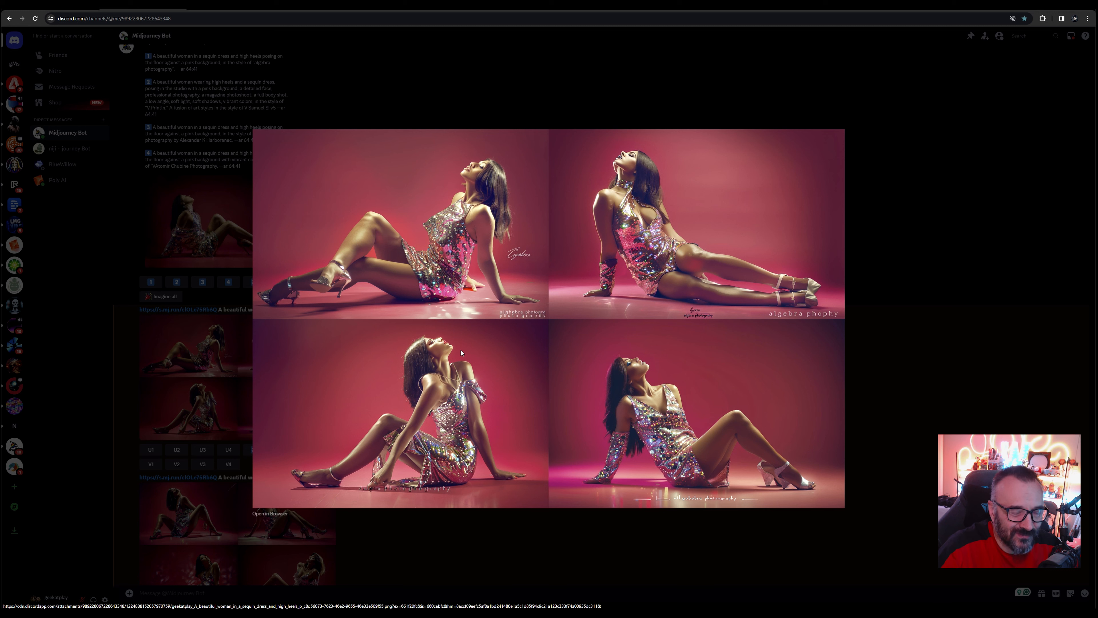
left_click(913, 371)
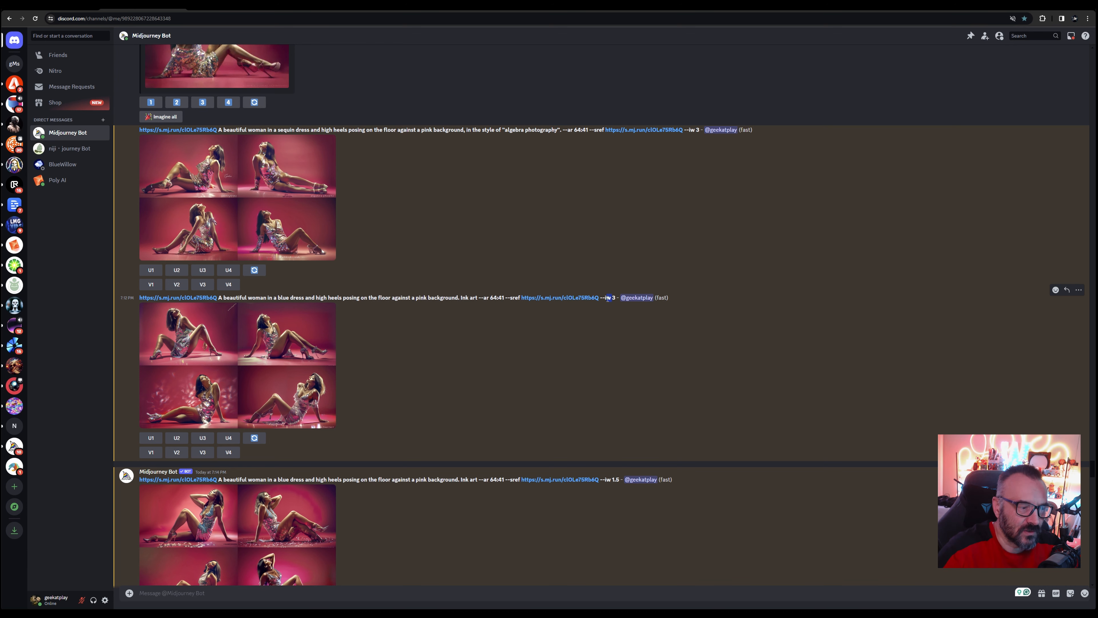
Step: Compare the enlarged "blue dress" ink art grids made with --iw 3 and --iw 1.5
left_click(274, 391)
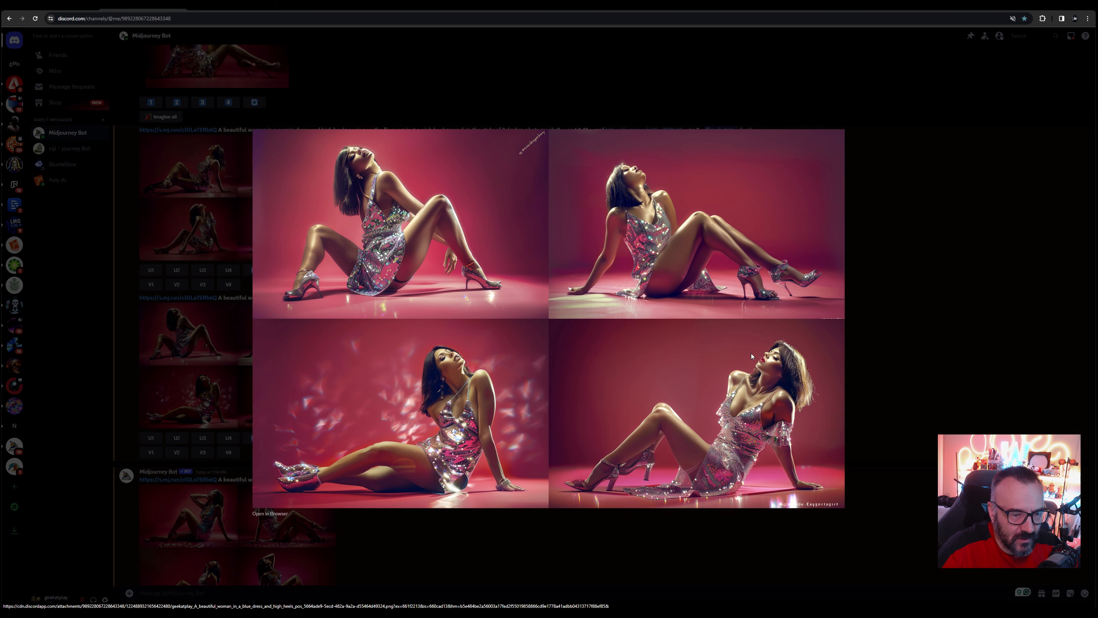
left_click(864, 346)
left_click(256, 513)
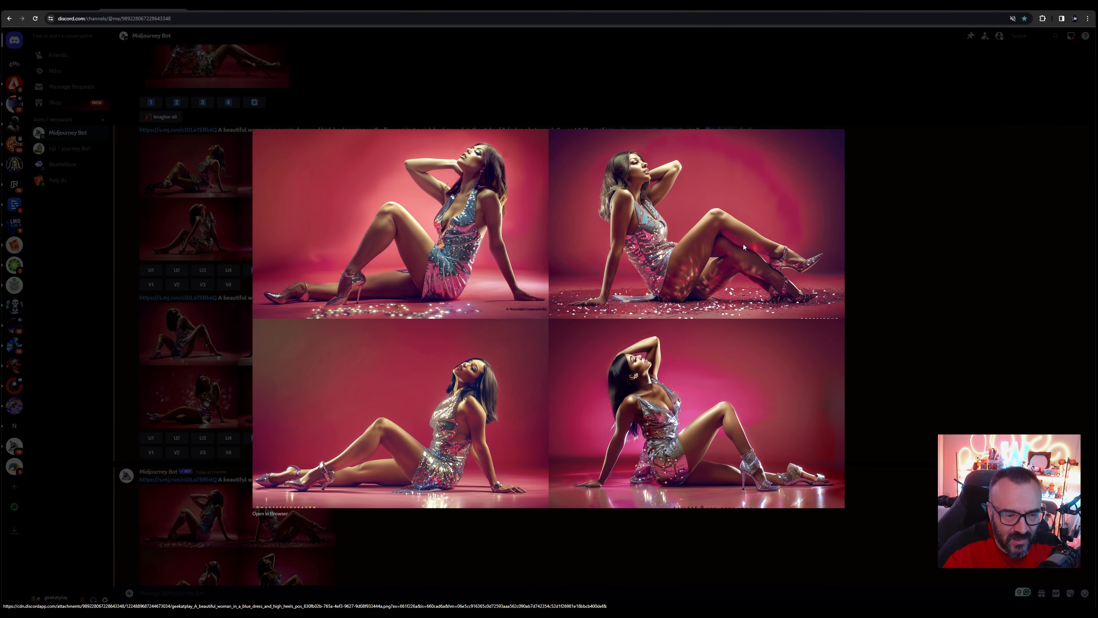
left_click(872, 344)
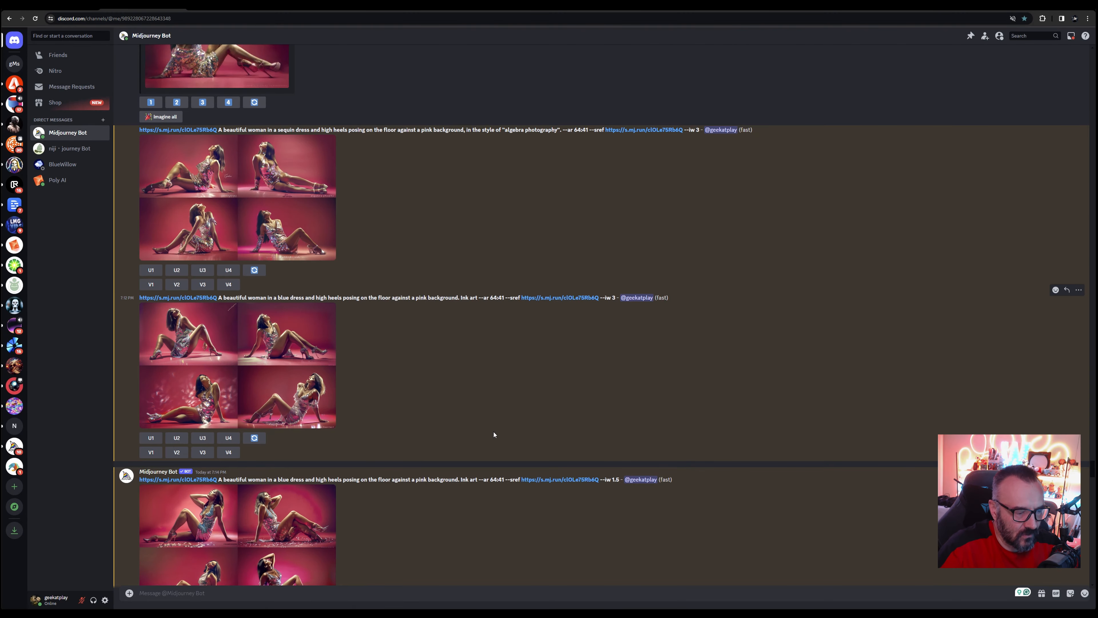
scroll(308, 509, "down", 2)
left_click(308, 509)
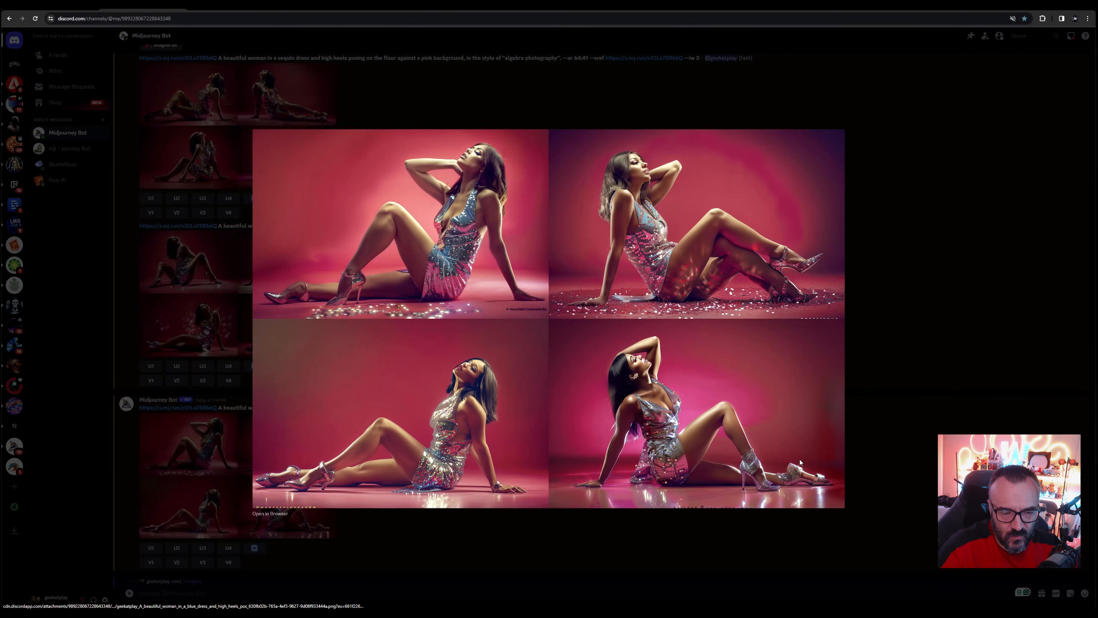
key("Escape")
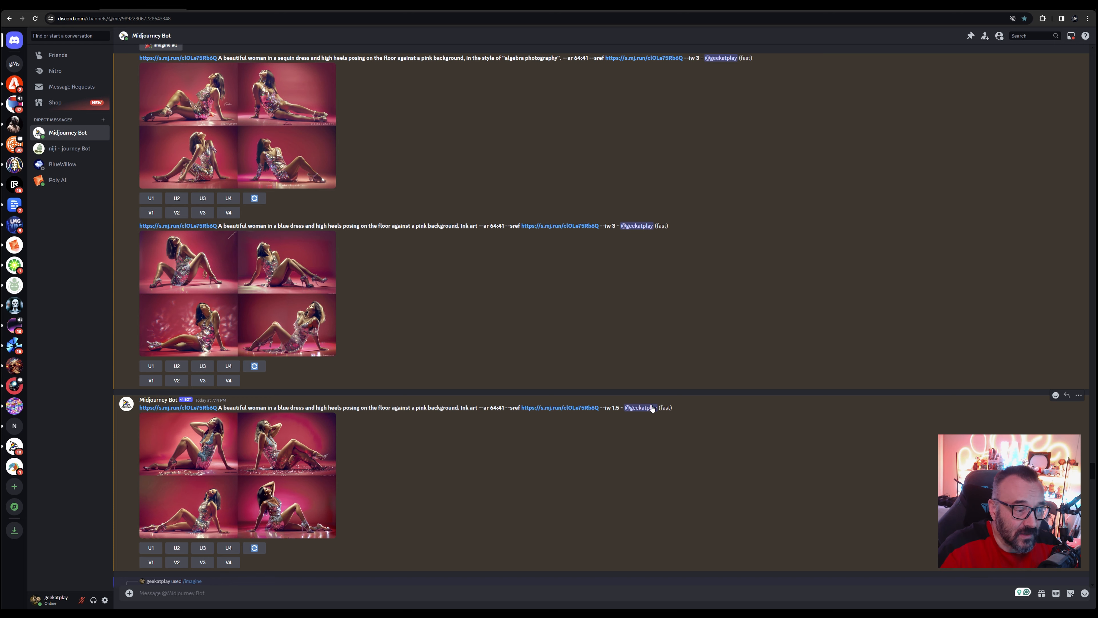
Step: View the enlarged Walking Dead actor headshot grid from the earlier job with --sref and no --iw
scroll(727, 457, "down", 15)
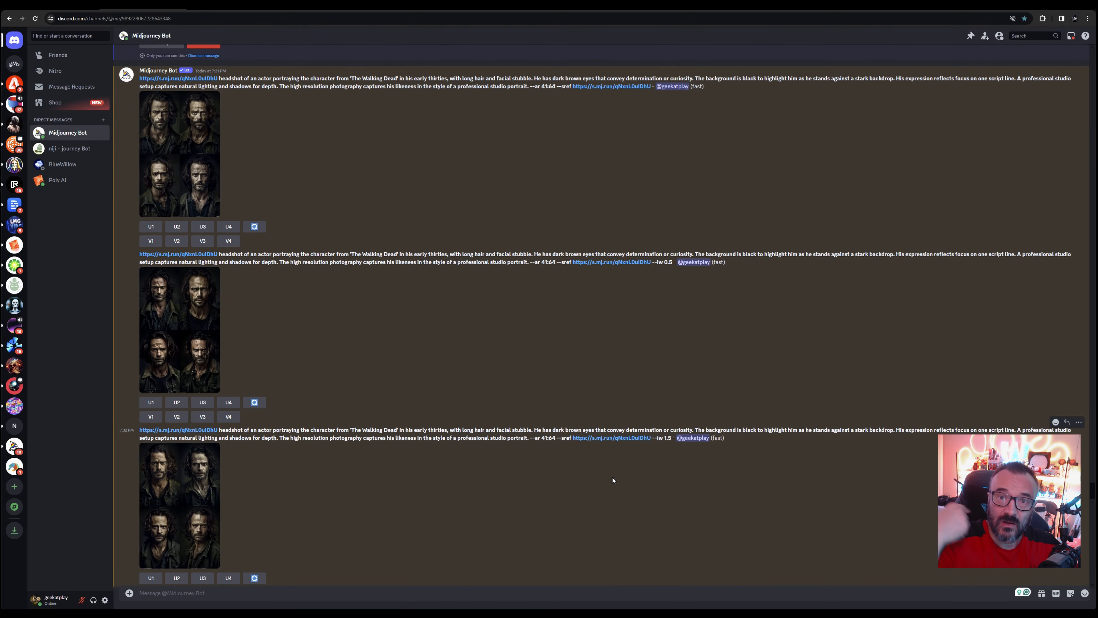
left_click(204, 184)
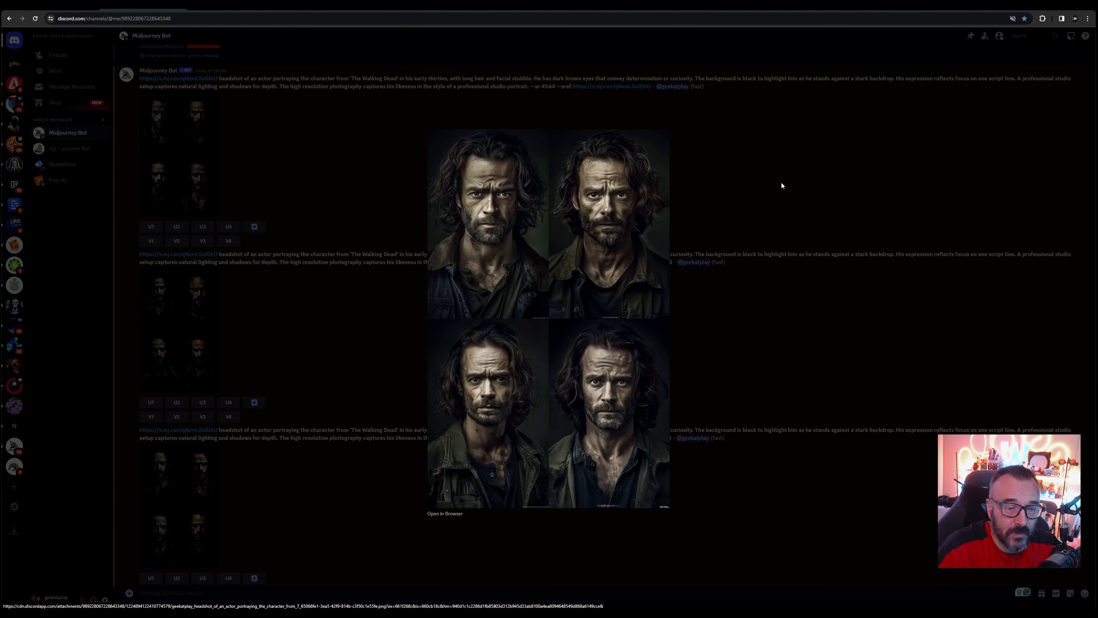
left_click(780, 183)
Step: Go back to the earlier Mars Volta guitarist jobs and view the enlarged grid made with --iw 3
scroll(640, 316, "up", 5)
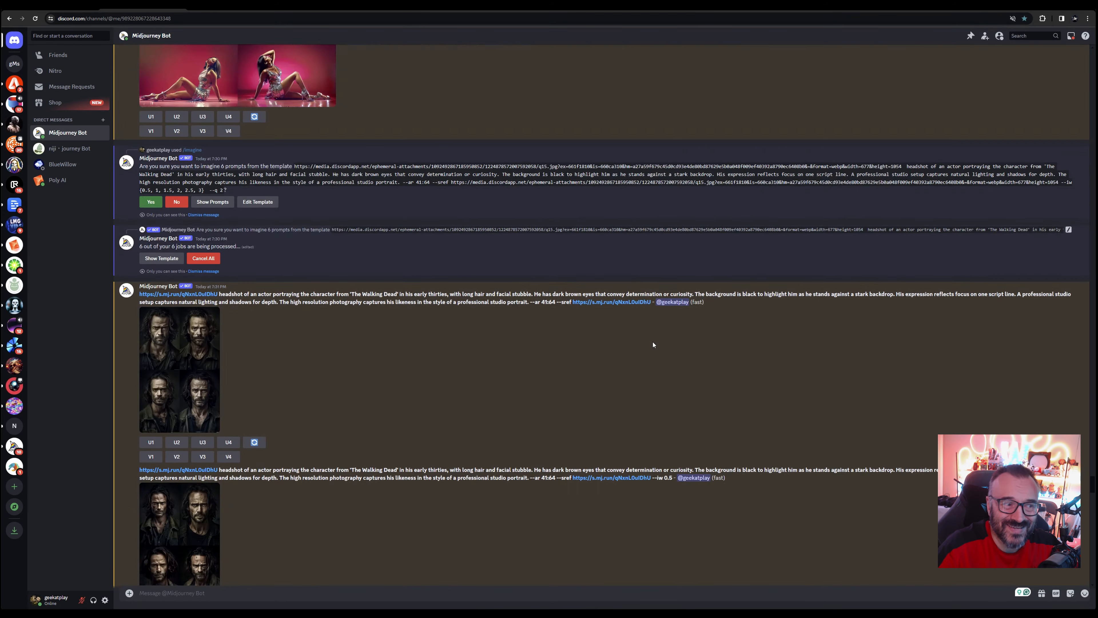
scroll(653, 345, "up", 15)
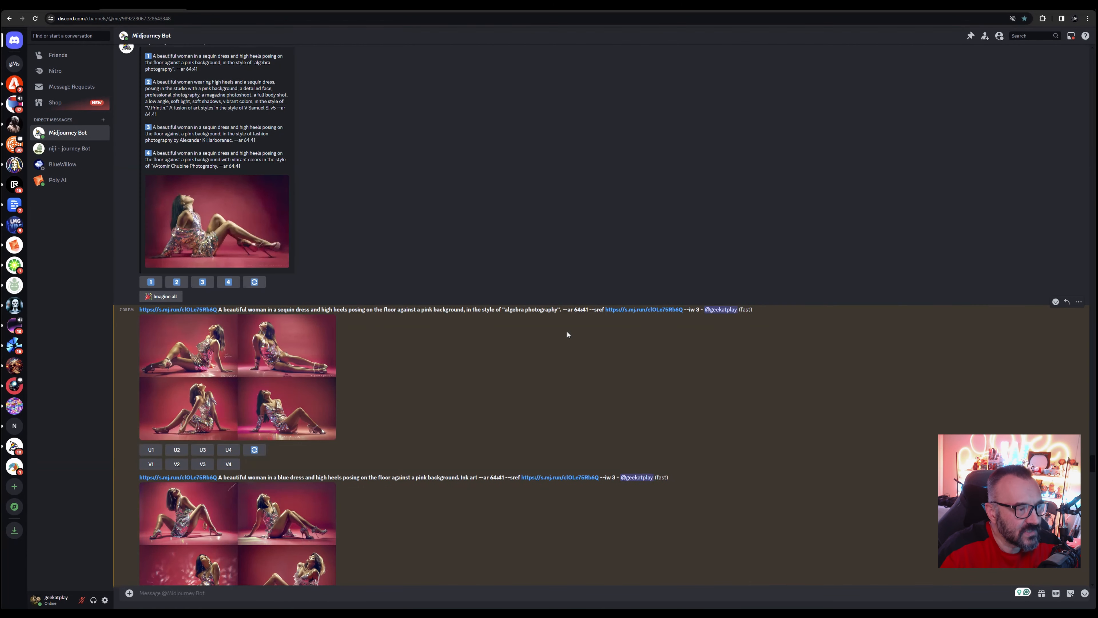
scroll(568, 333, "up", 10)
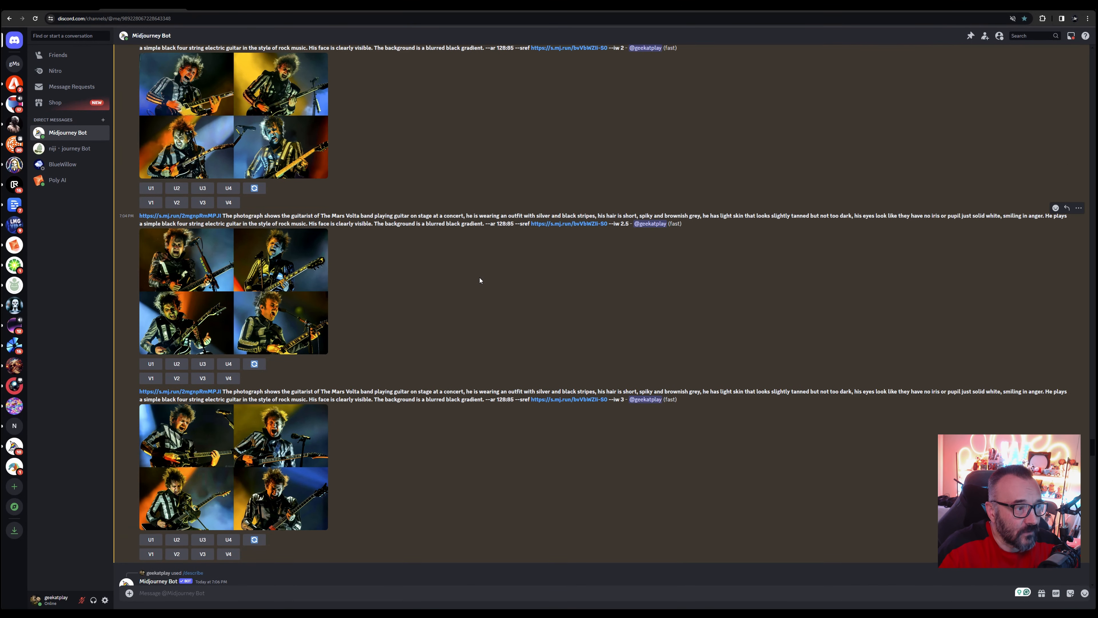
scroll(474, 200, "up", 6)
scroll(332, 170, "up", 3)
scroll(334, 173, "down", 9)
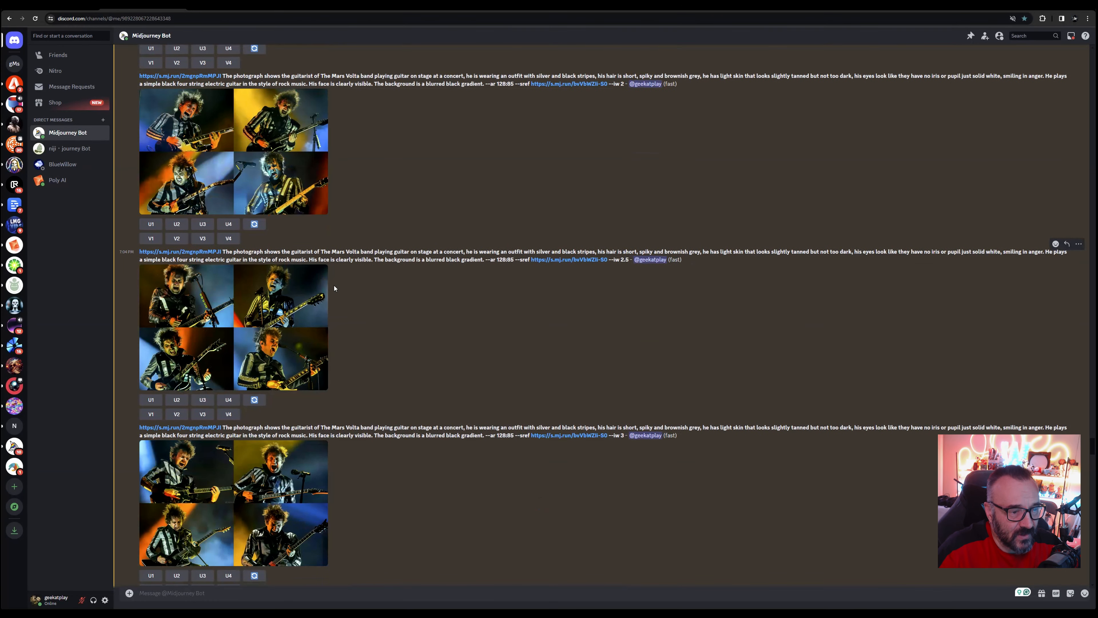
scroll(334, 287, "down", 3)
left_click(274, 333)
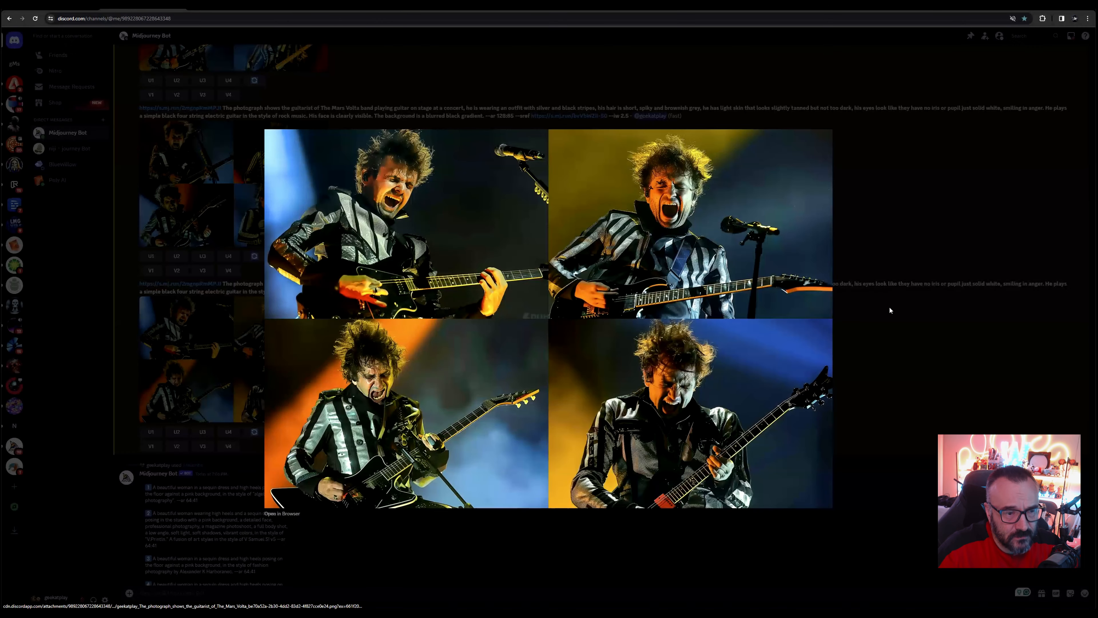
Step: Return to the latest Walking Dead cyberpunk jacket portraits, view an enlarged --sref grid and compare the --iw 3 and --iw 2 jobs
left_click(889, 307)
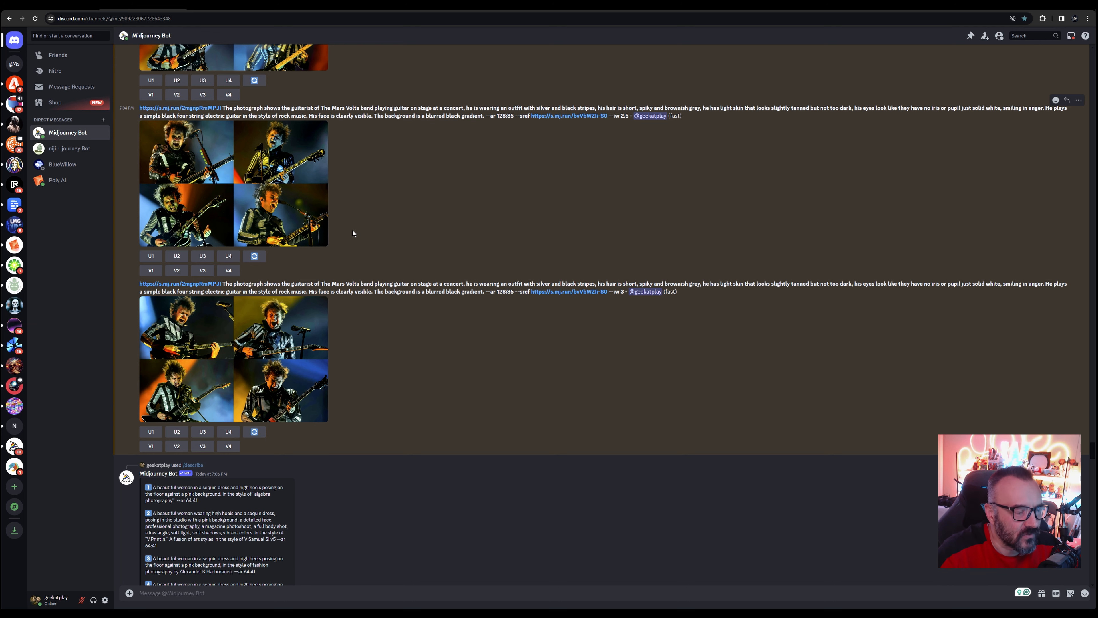
scroll(371, 251, "down", 5)
scroll(412, 242, "down", 7)
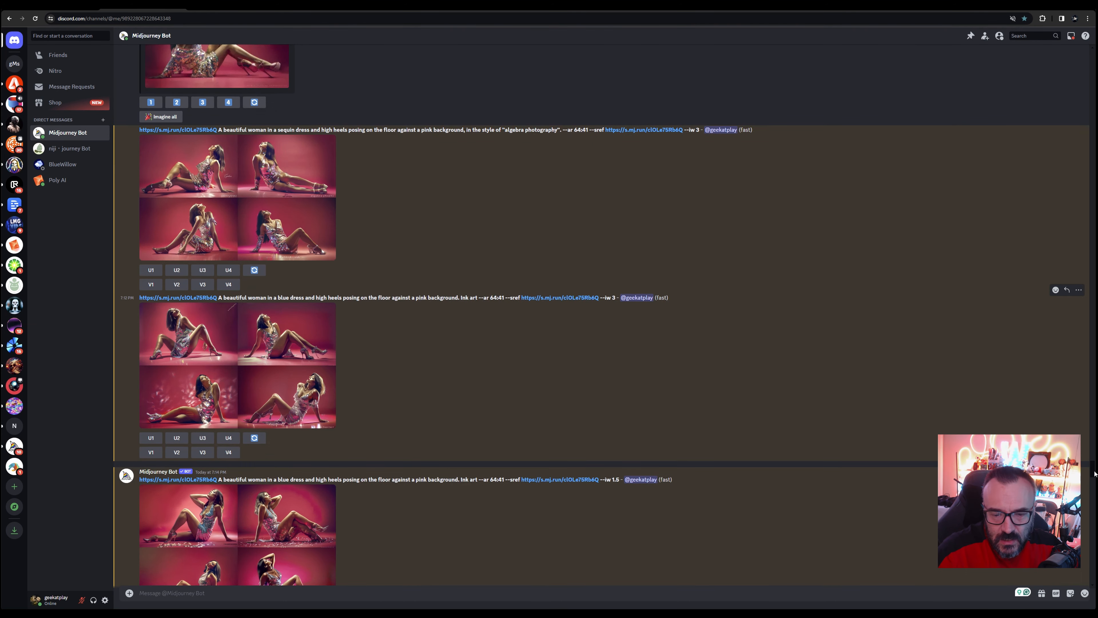
left_click_drag(1094, 468, 1096, 580)
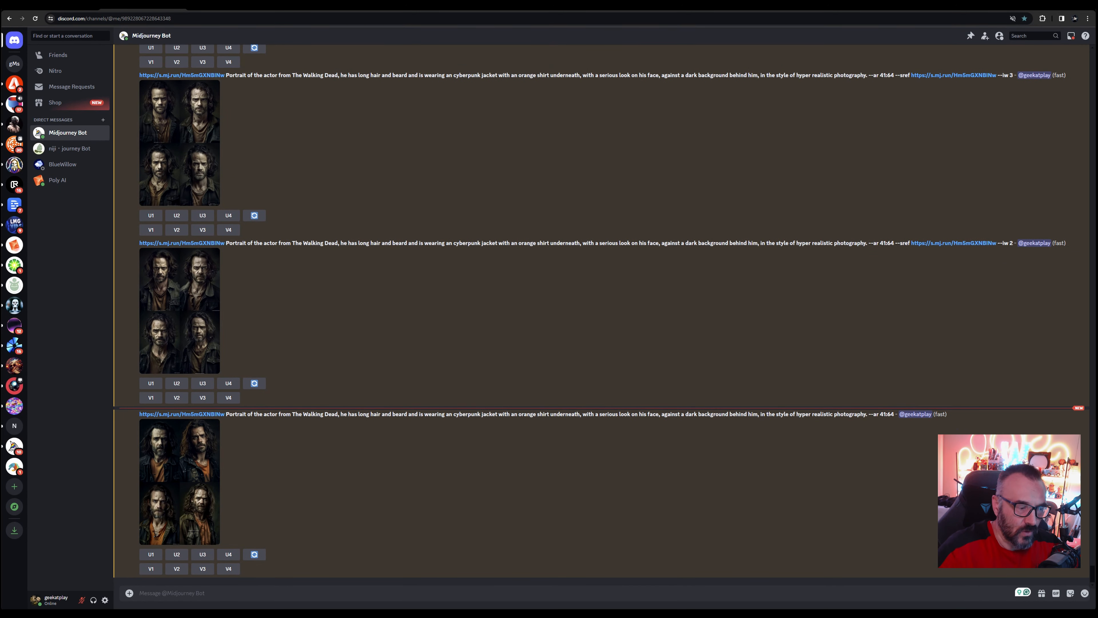
scroll(372, 337, "up", 5)
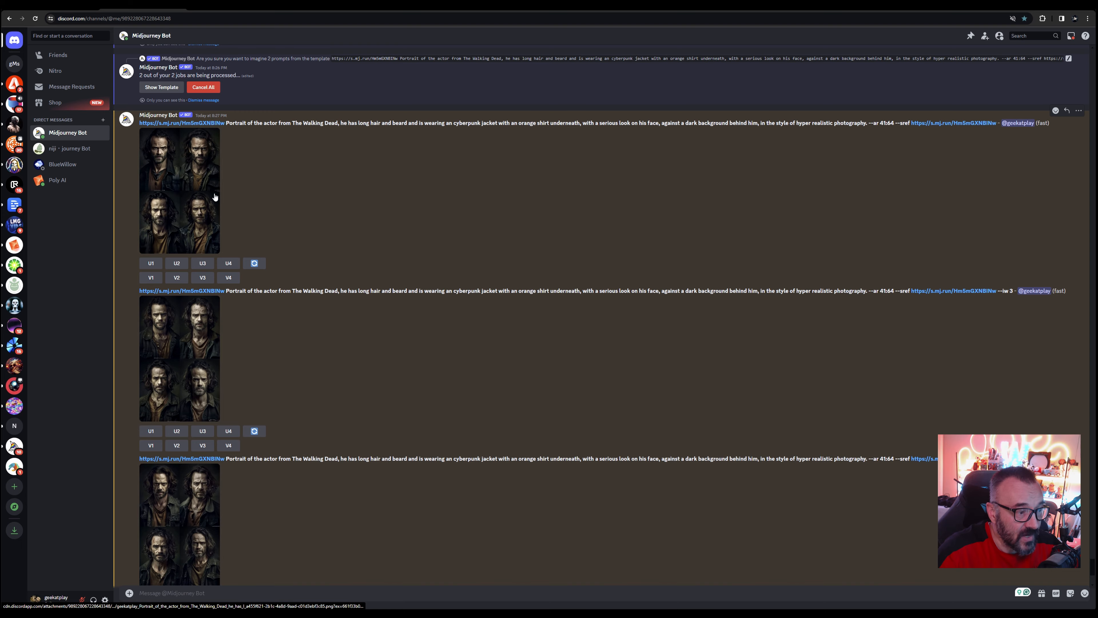
left_click(184, 188)
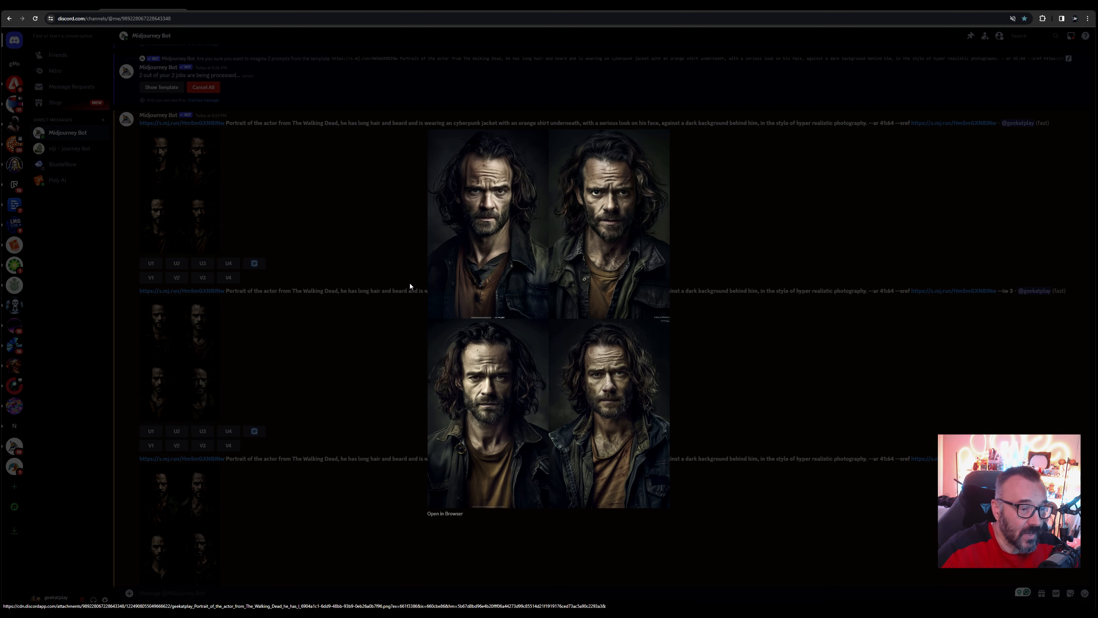
left_click(674, 211)
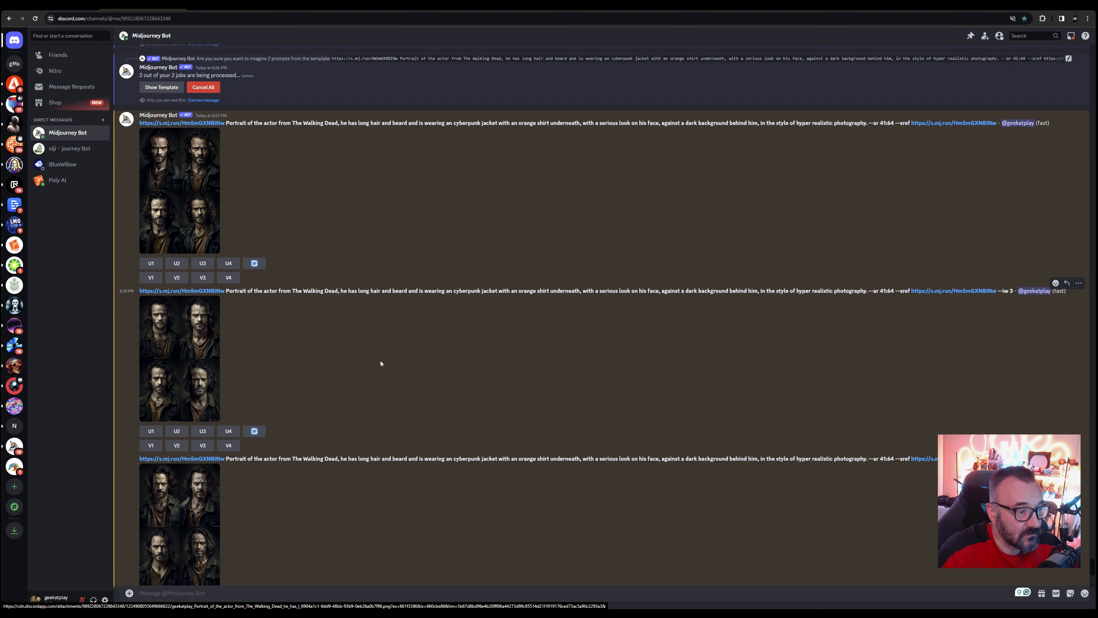
scroll(342, 366, "down", 2)
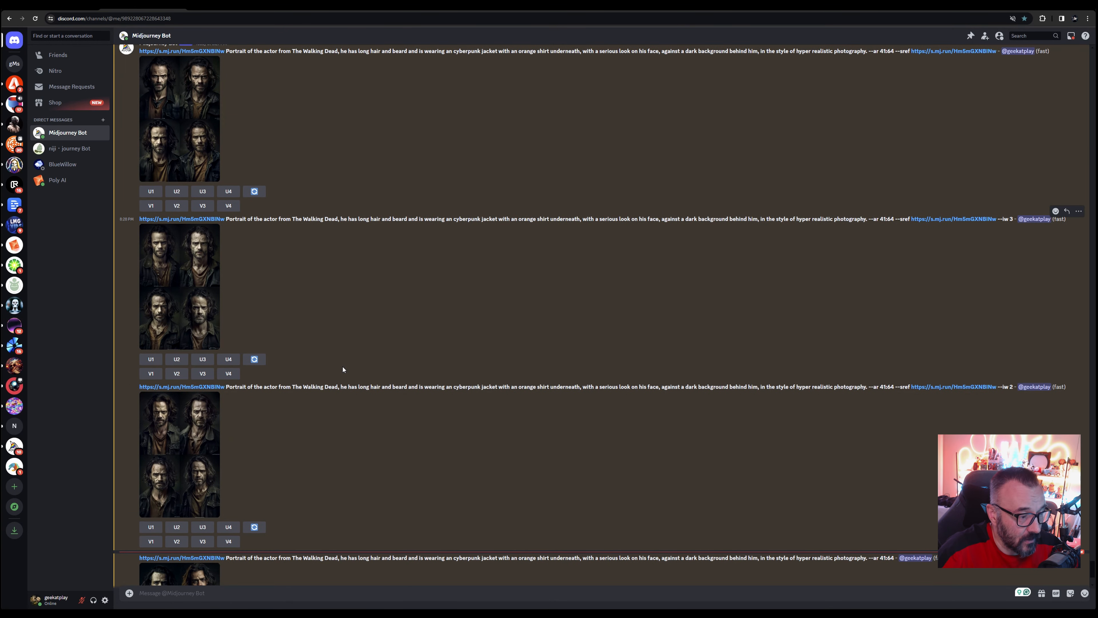
scroll(342, 367, "down", 2)
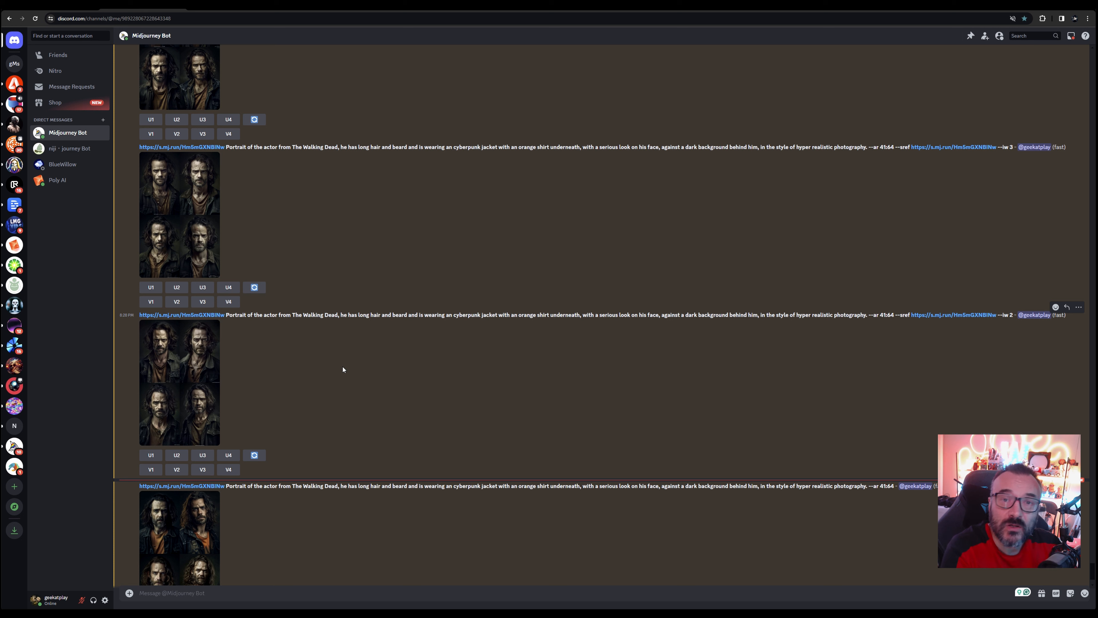